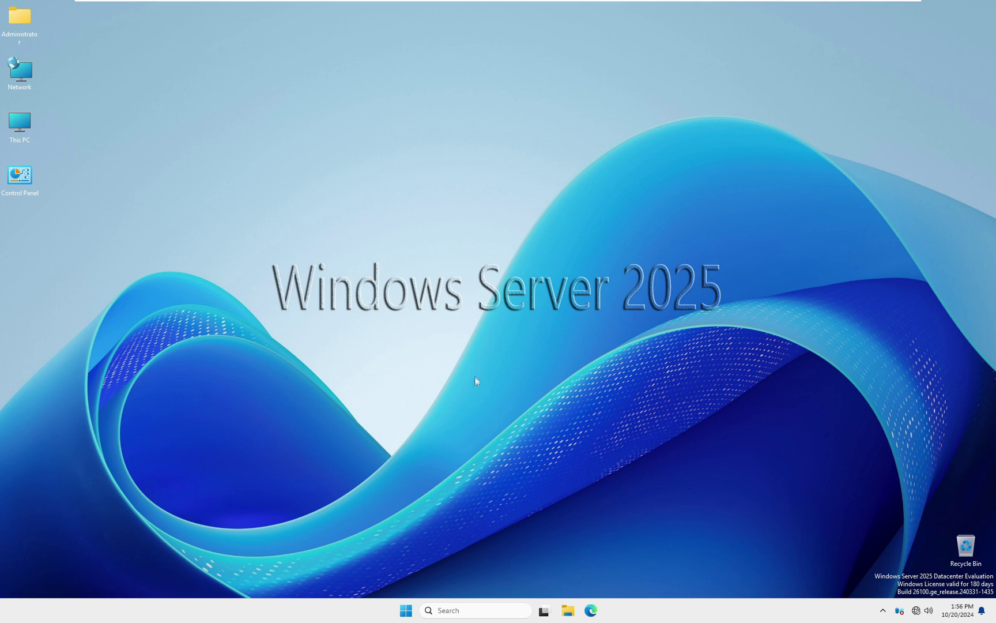
Launch Server Manager from the Start menu and maximize its Dashboard window.
left_click(406, 610)
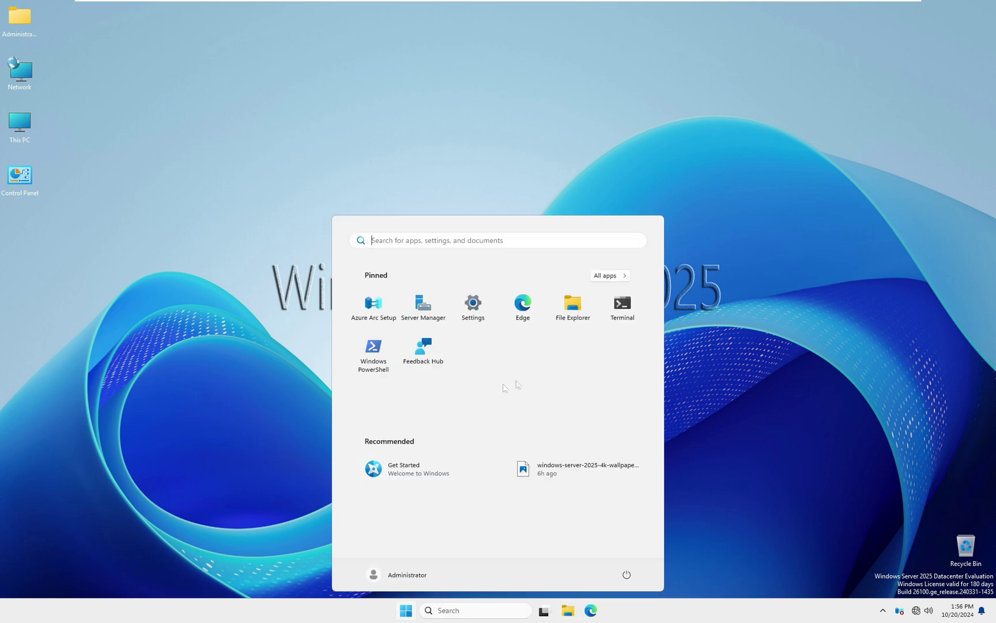
left_click(423, 305)
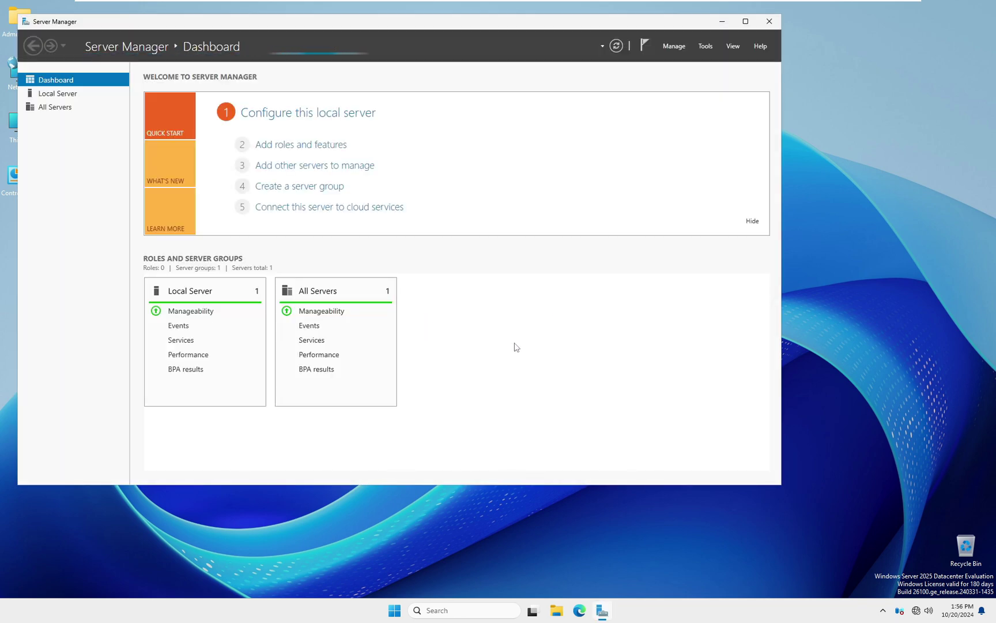
key("super+Up")
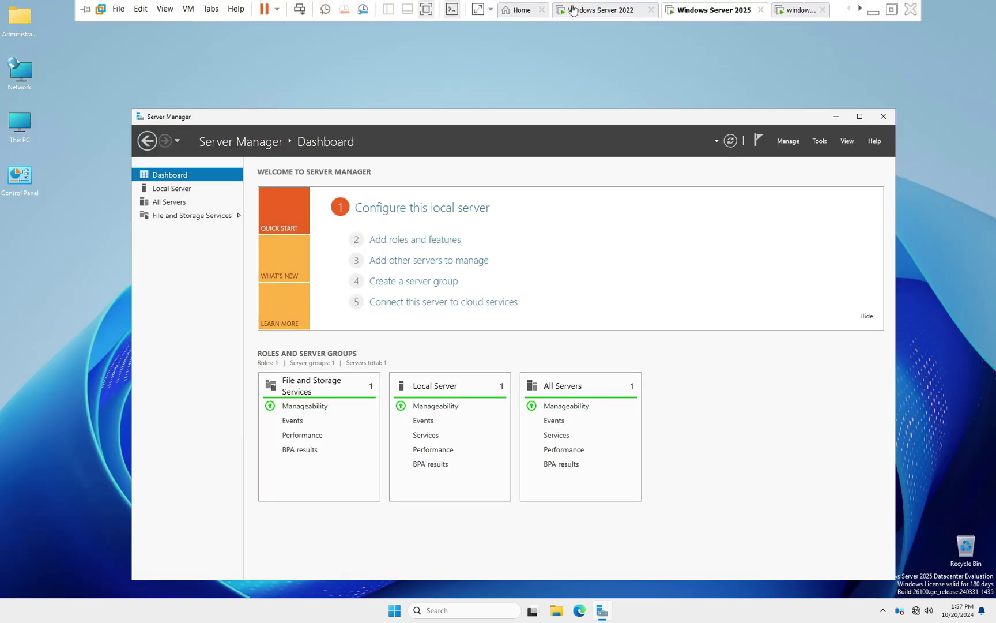
On the Windows Server 2022 VM, open Active Directory Users and Computers from Server Manager Tools and centre it.
left_click(573, 9)
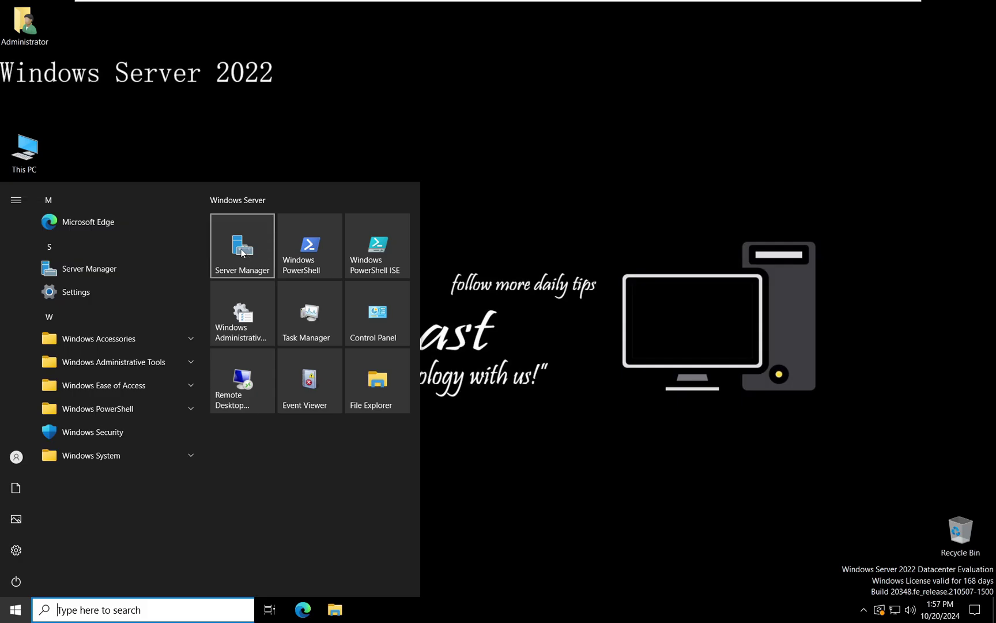
left_click(241, 245)
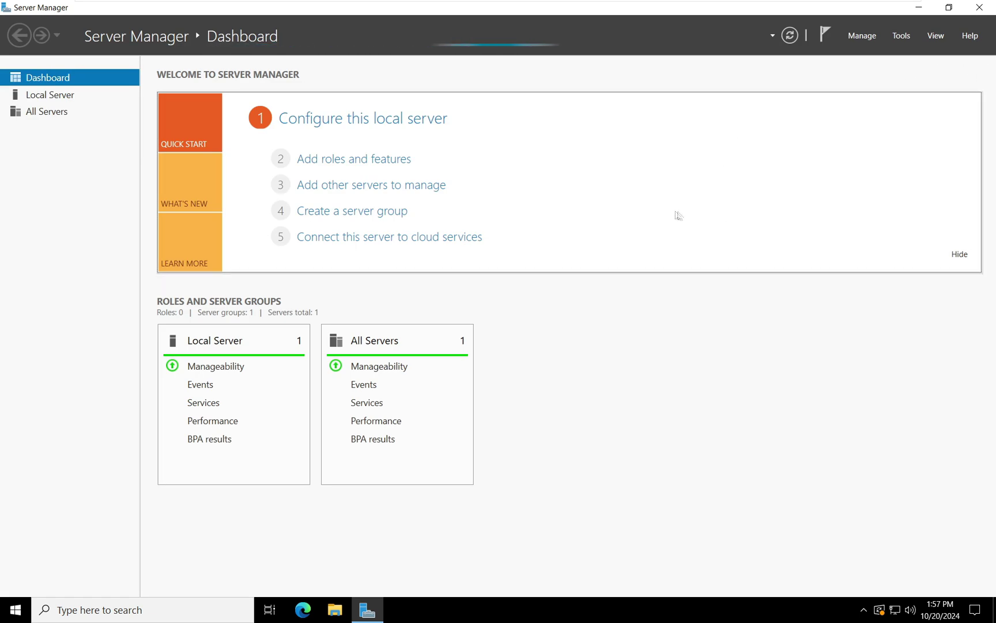
left_click(902, 38)
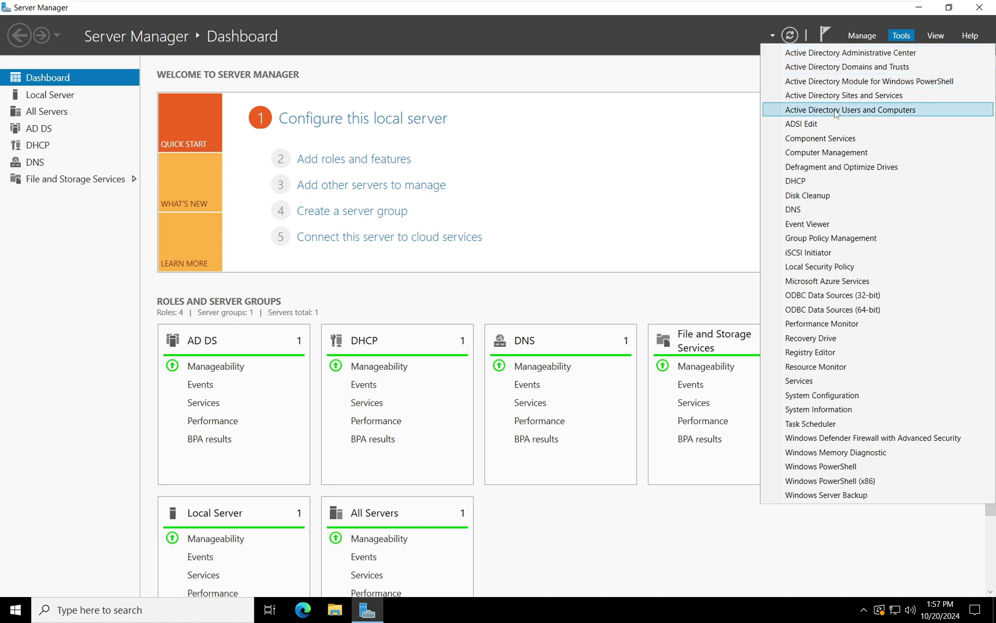
left_click(905, 110)
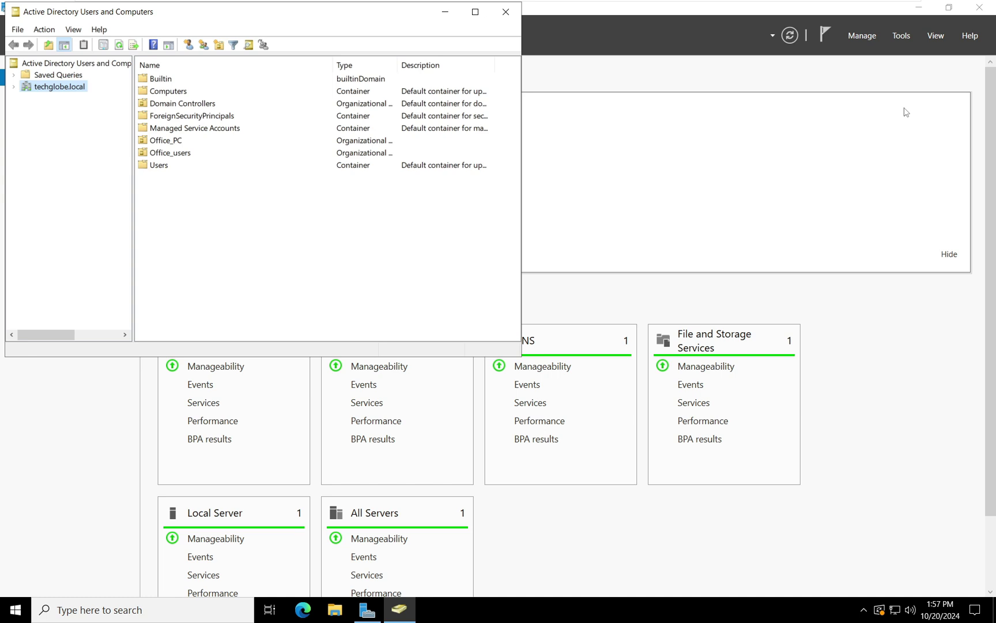
left_click_drag(367, 11, 669, 197)
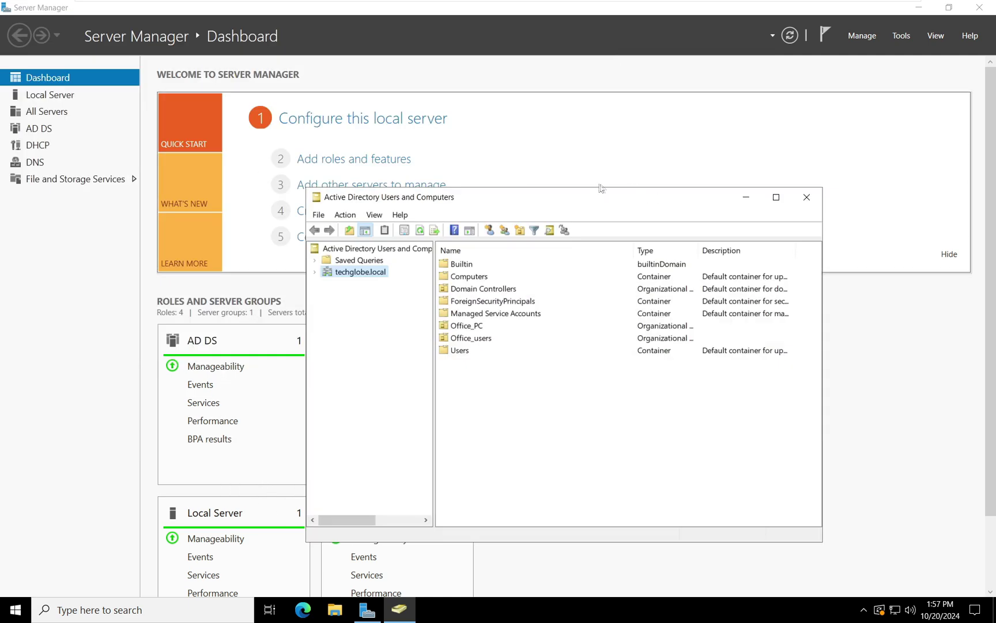
Check the DC's Local Server details (master, techglobe.local, 192.168.111.132), then return to the Windows Server 2025 VM.
left_click(49, 97)
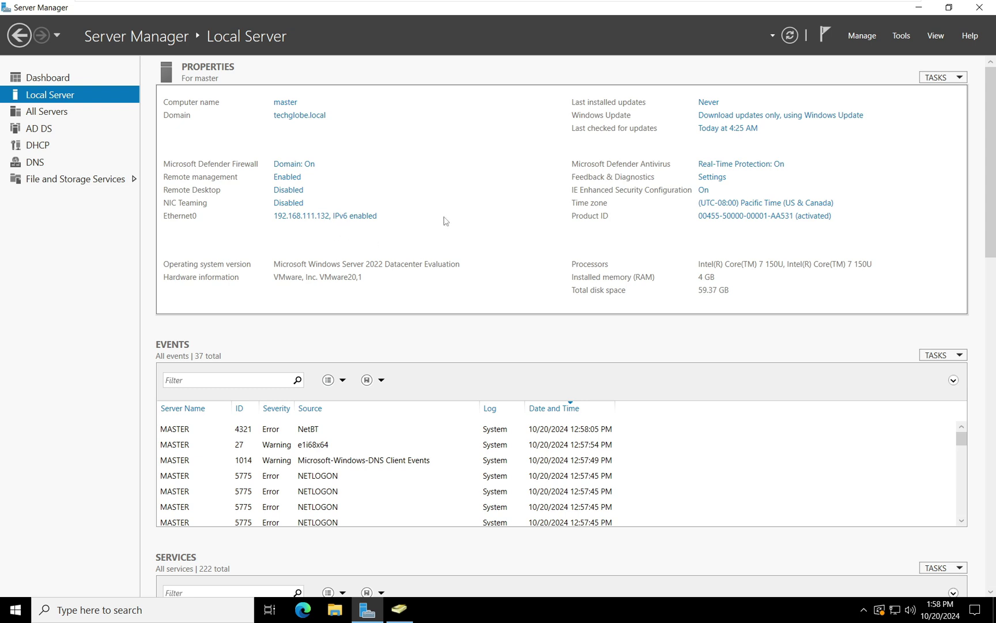
mouse_move(600, 5)
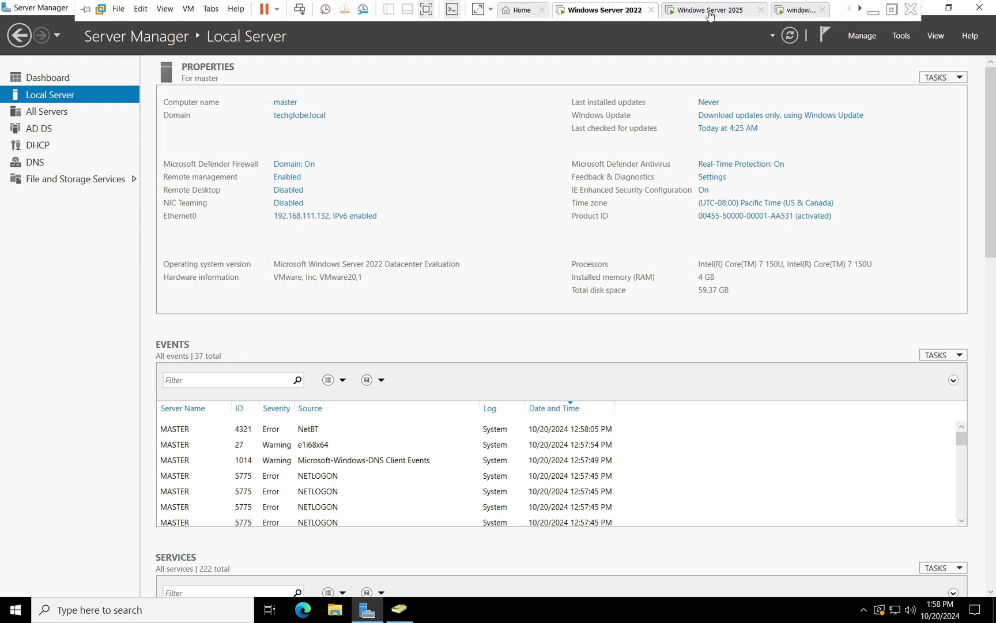
left_click(710, 10)
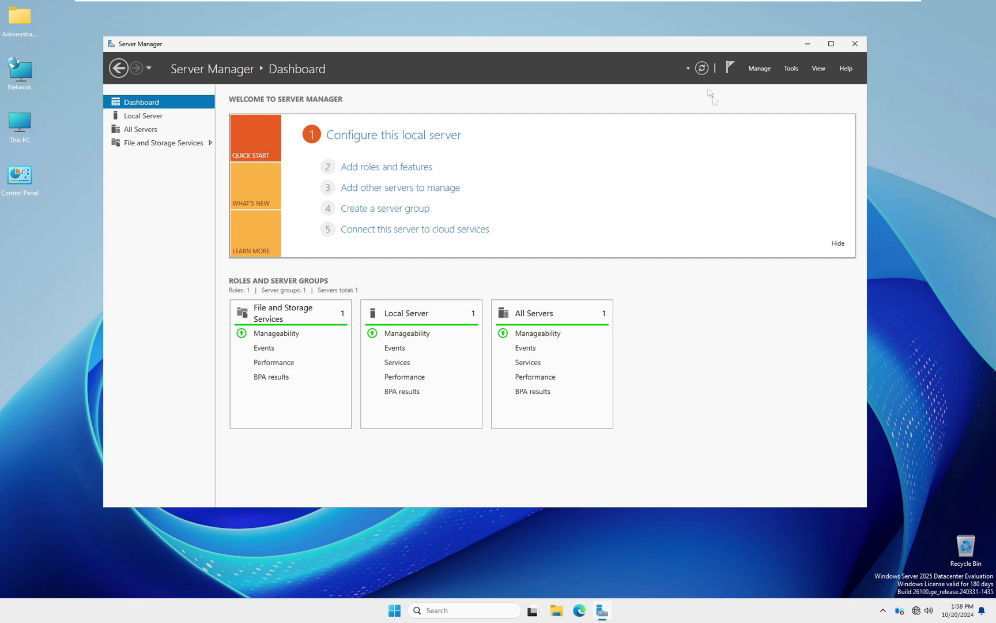
Rename the computer to windowsserver2025 through System Properties on the Local Server page.
double_click(560, 45)
left_click(40, 75)
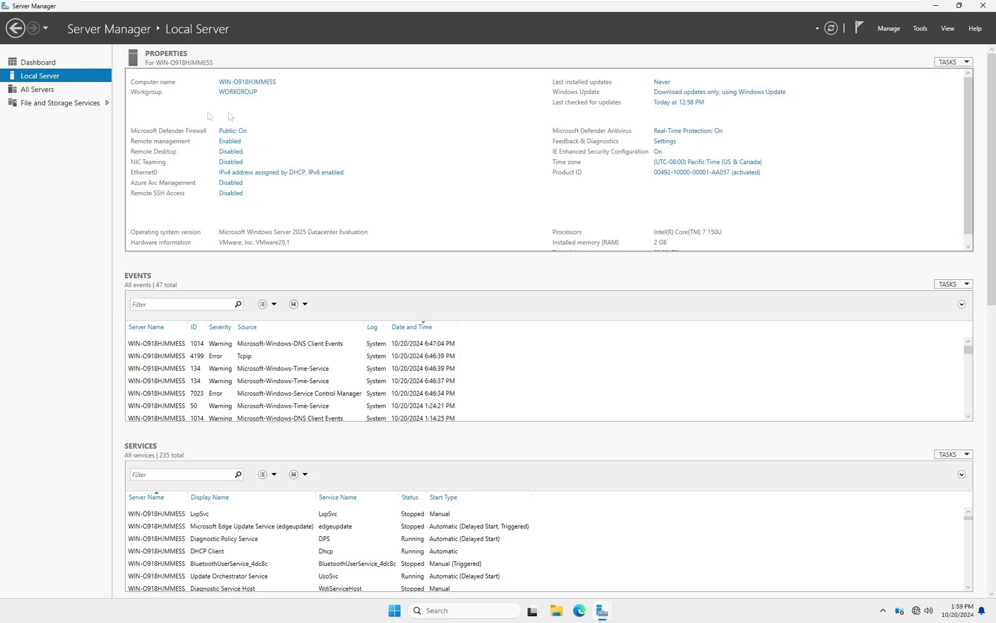
left_click(254, 83)
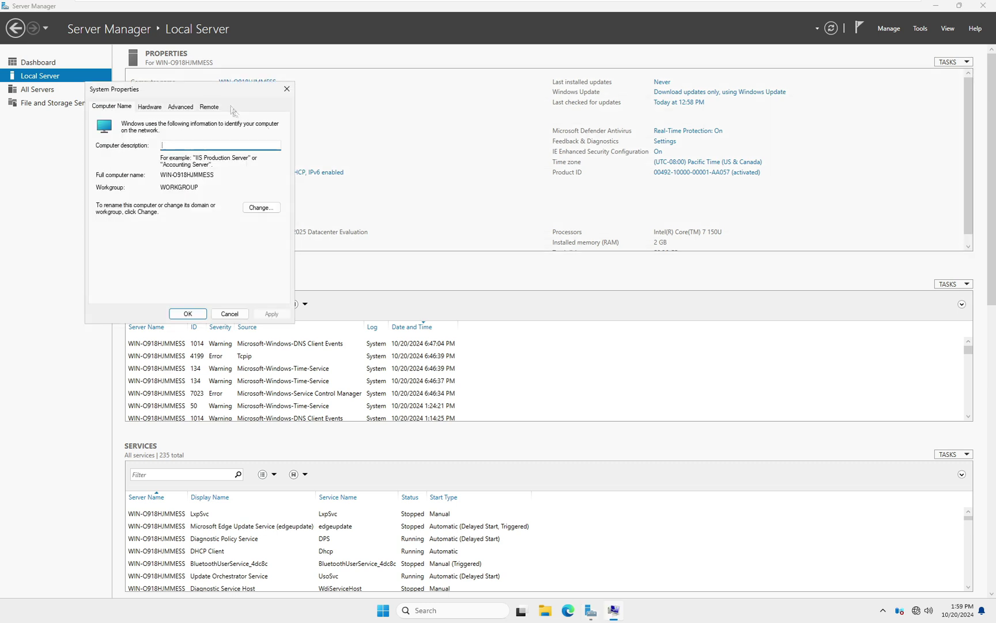
left_click_drag(455, 175, 473, 130)
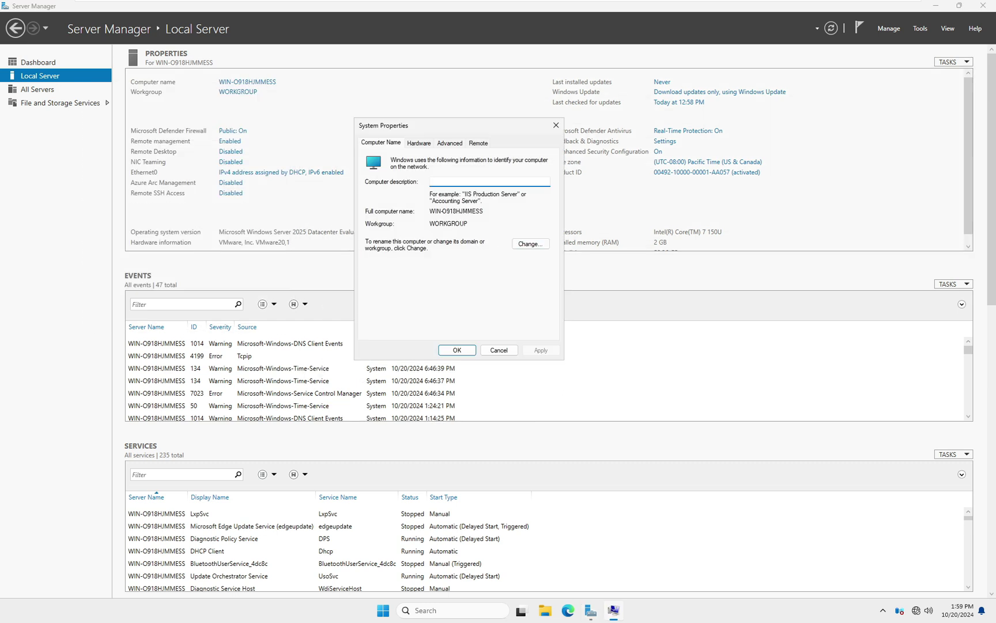
left_click(530, 243)
key("BackSpace")
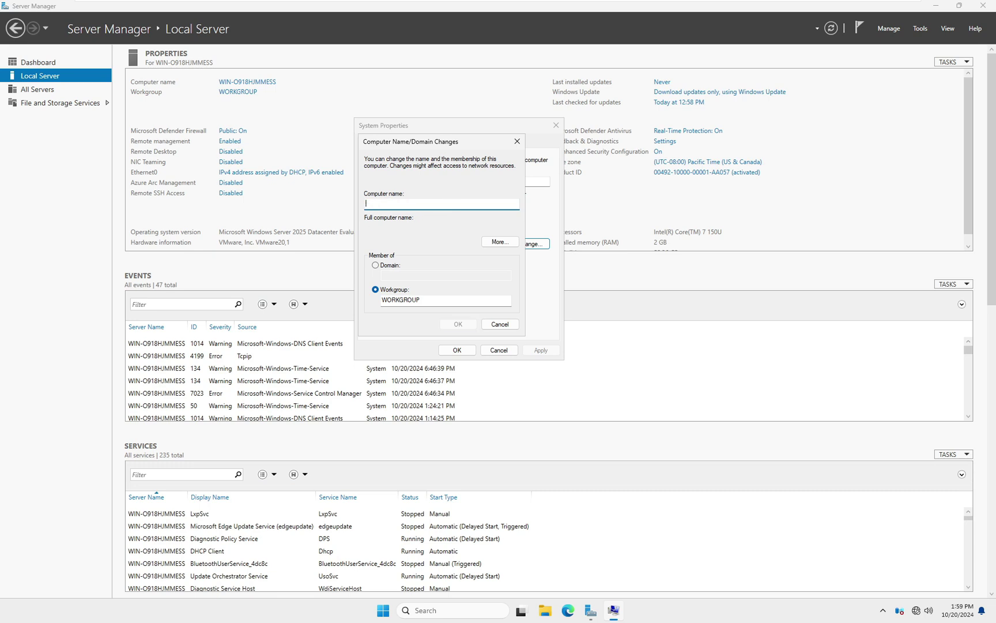
type("windowsserver2025")
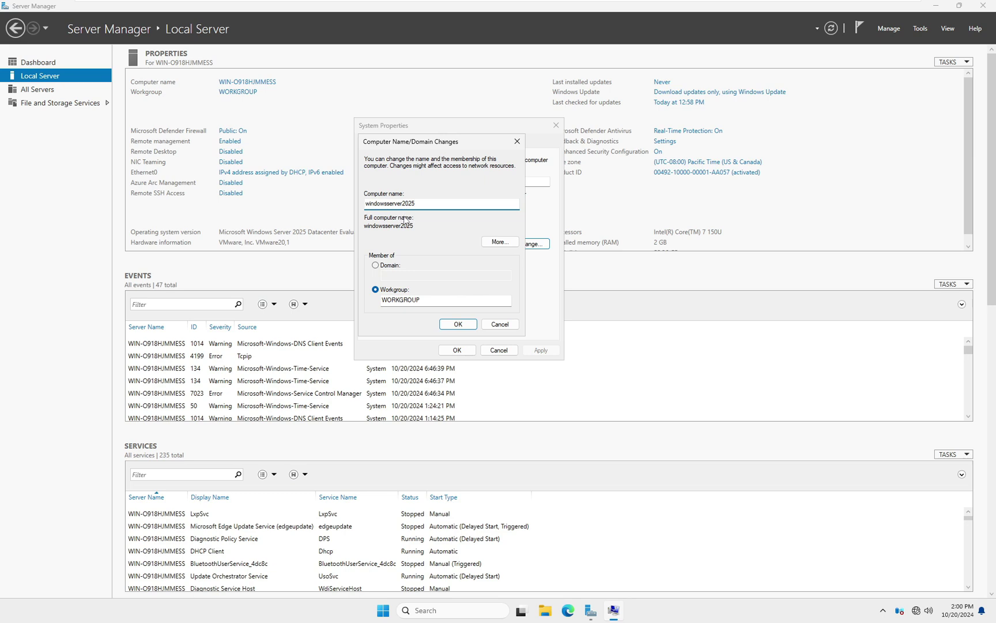
left_click(468, 324)
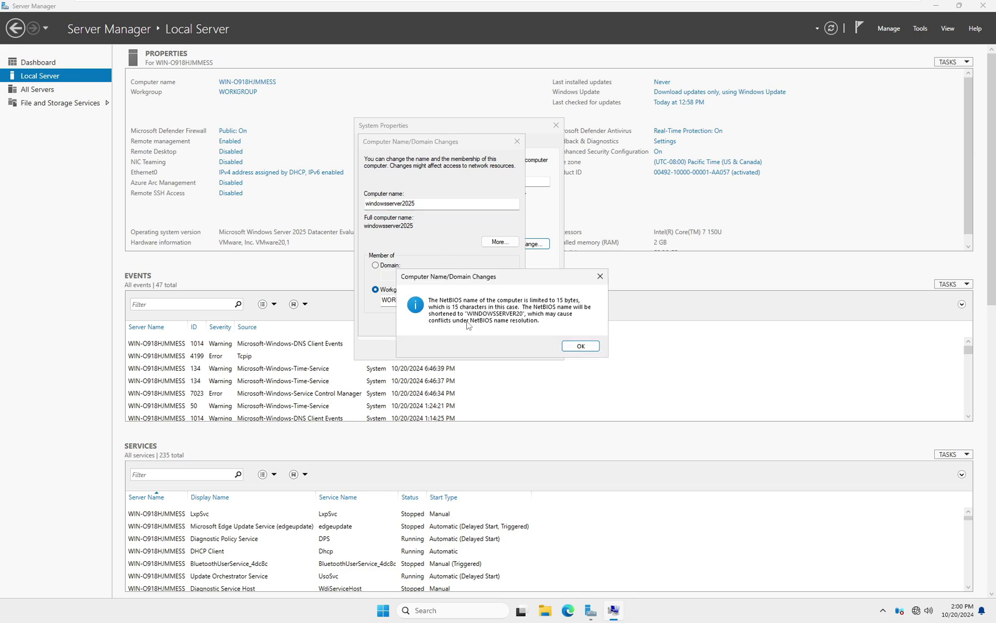
Dismiss the NetBIOS and restart notices, close System Properties, and choose Restart Later.
left_click(574, 346)
left_click(562, 319)
left_click(460, 350)
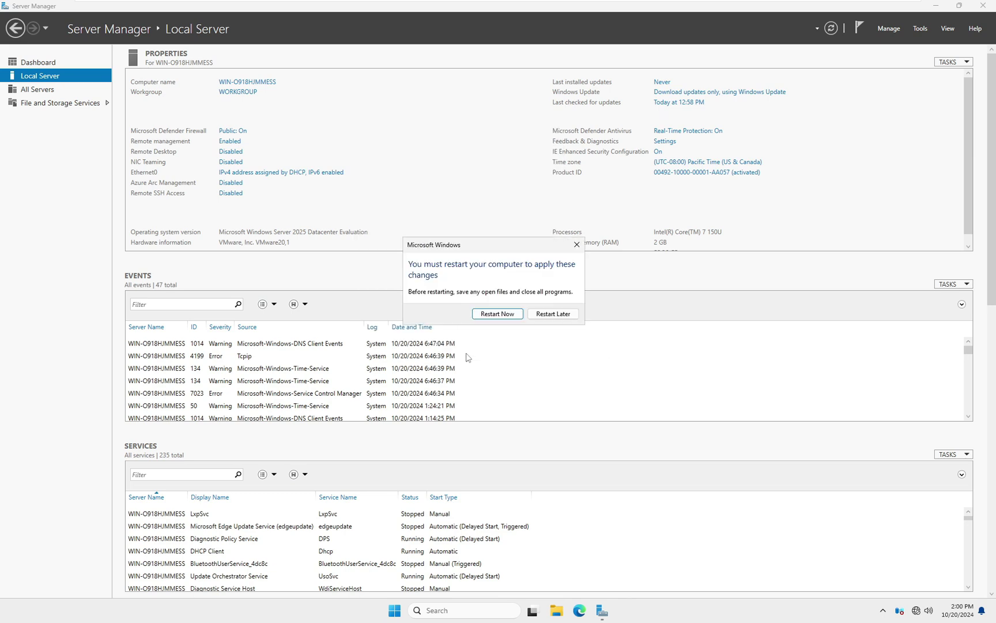
left_click(550, 315)
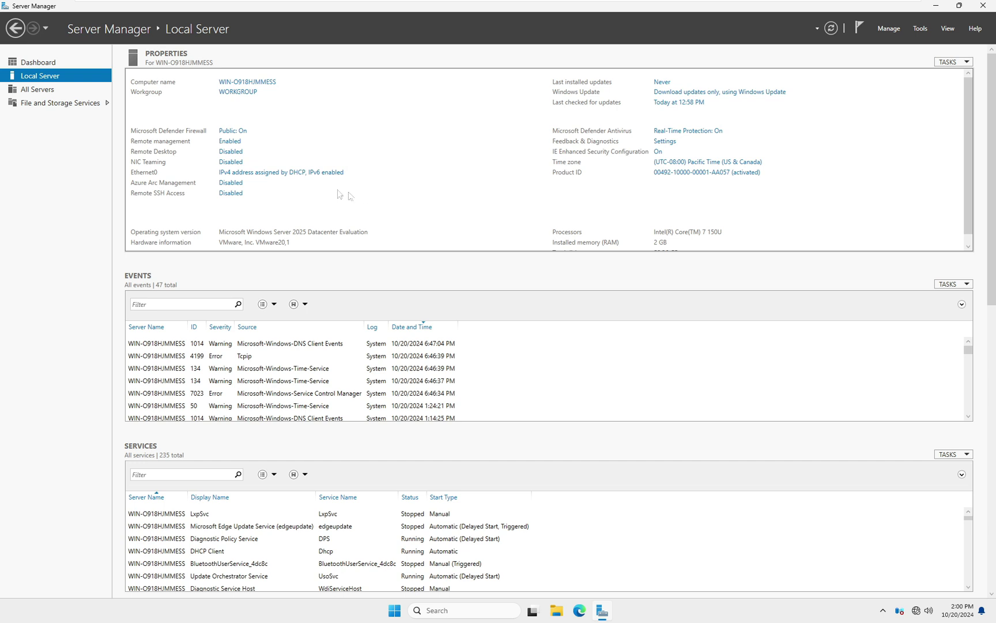
Open the IPv4 properties of the Ethernet0 adapter in Network Connections.
left_click(276, 176)
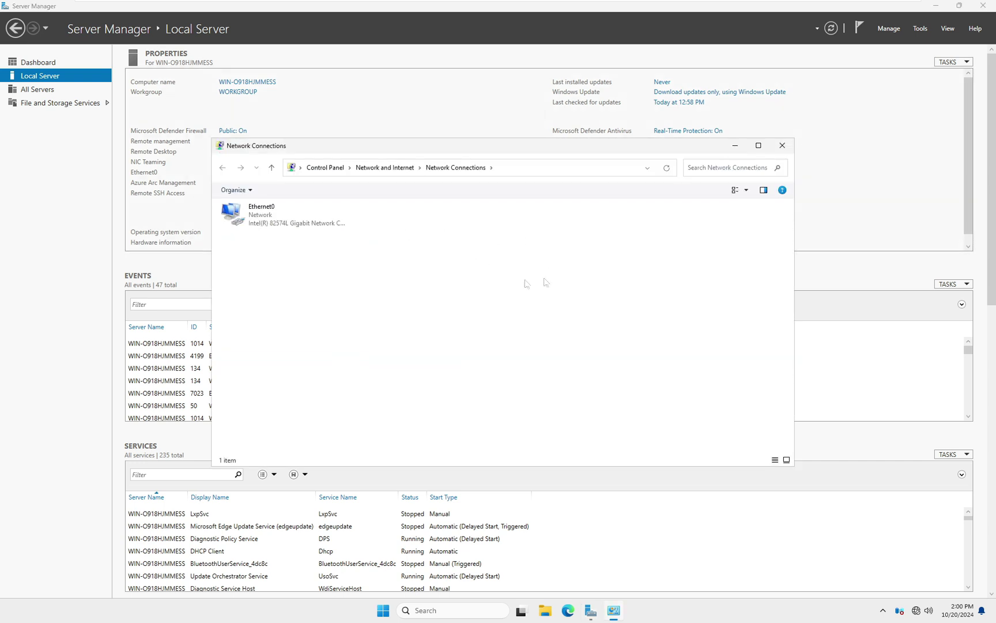
left_click(269, 227)
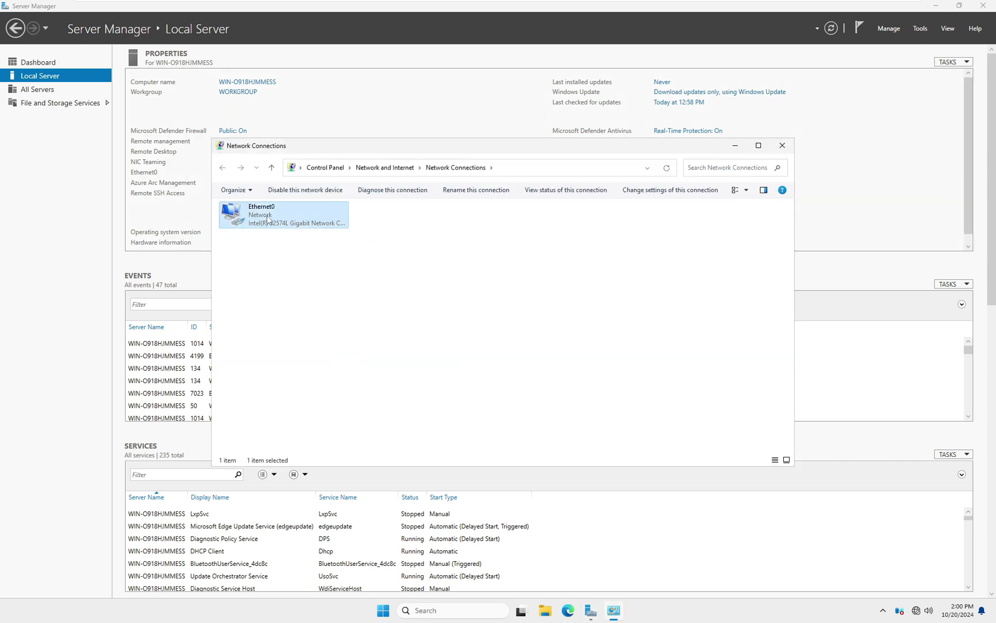
right_click(267, 217)
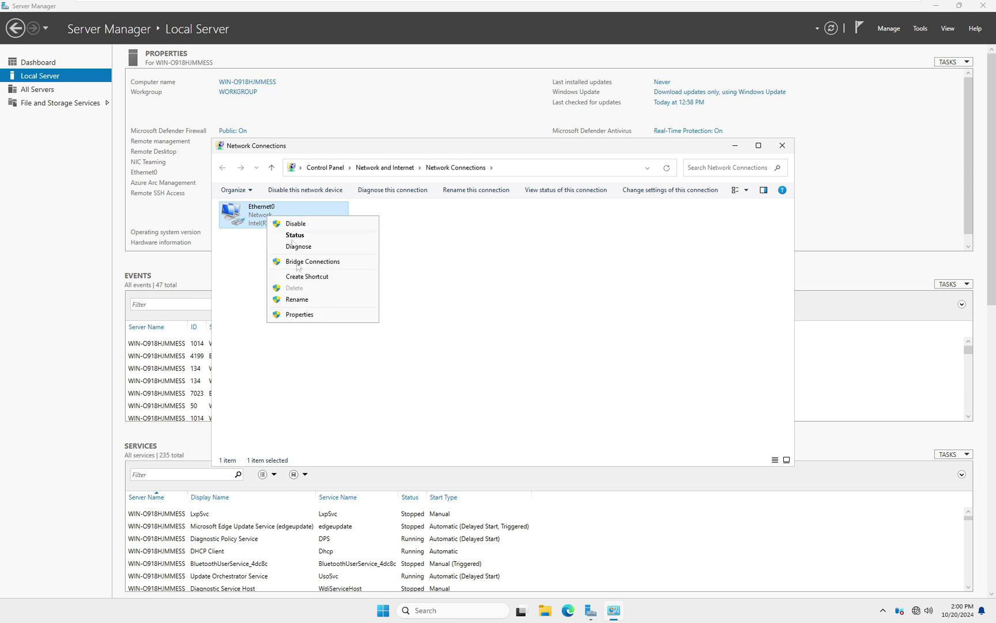
left_click(293, 316)
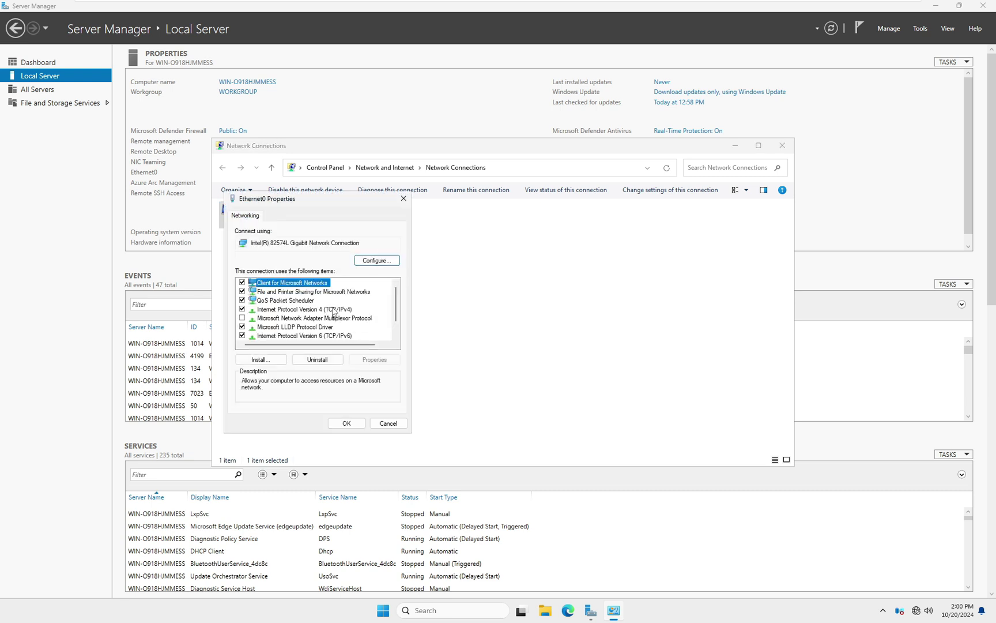
double_click(338, 310)
Assign static IP 192.168.111.133, mask 255.255.255.0, gateway 192.168.111.2, DNS 192.168.111.132, and save.
left_click(302, 314)
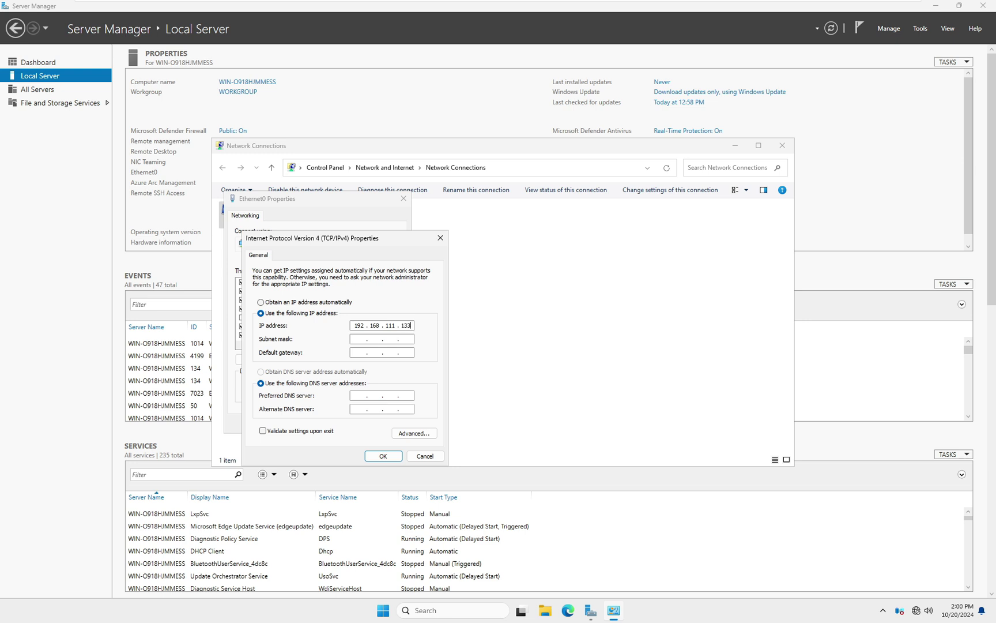
key("Tab")
key("Tab")
key("Tab")
key("Tab")
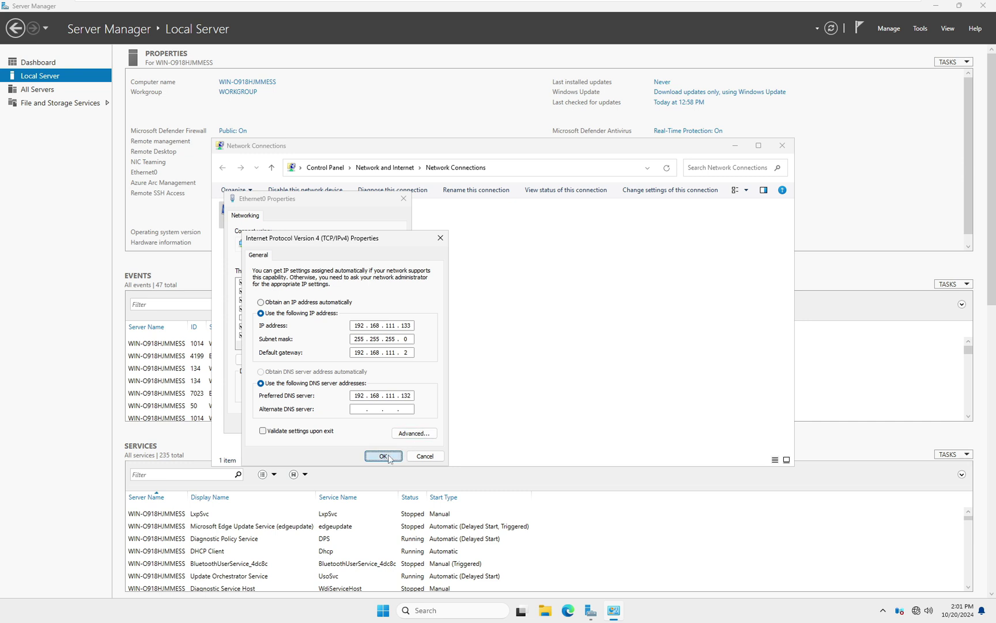
left_click(384, 456)
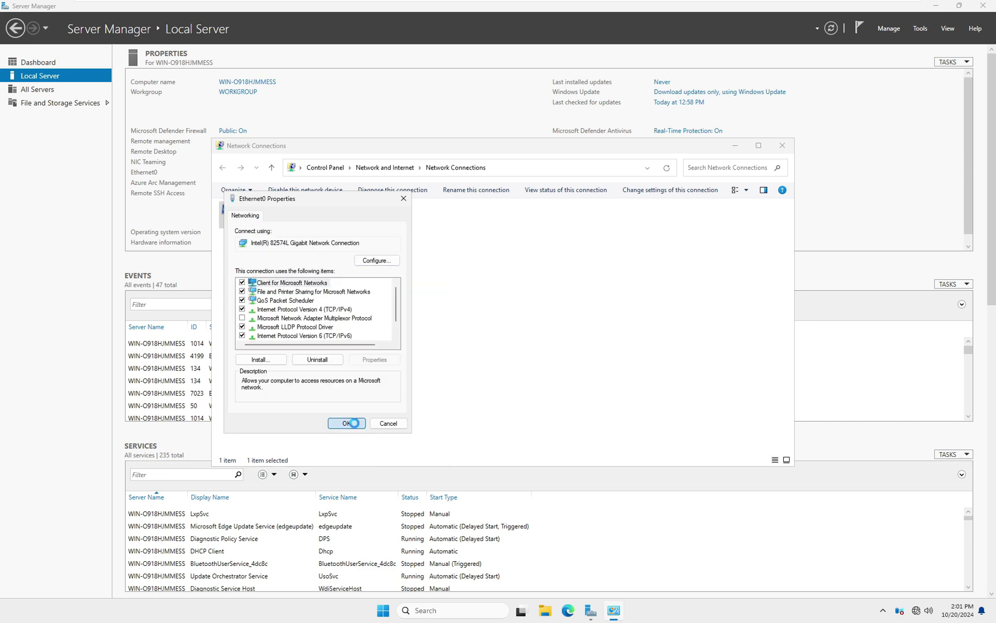
left_click(355, 426)
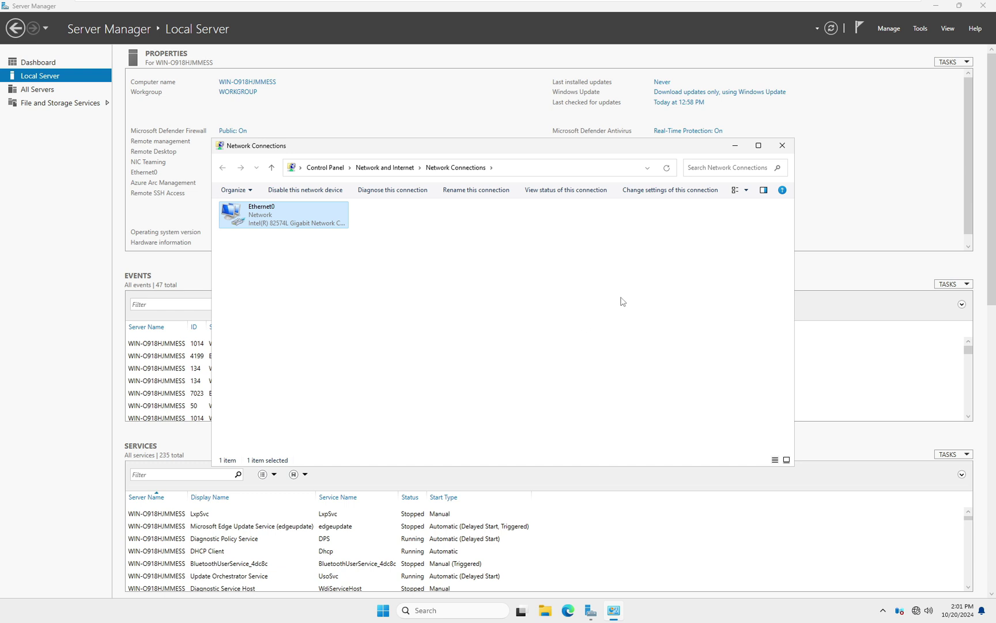
left_click_drag(558, 146, 672, 154)
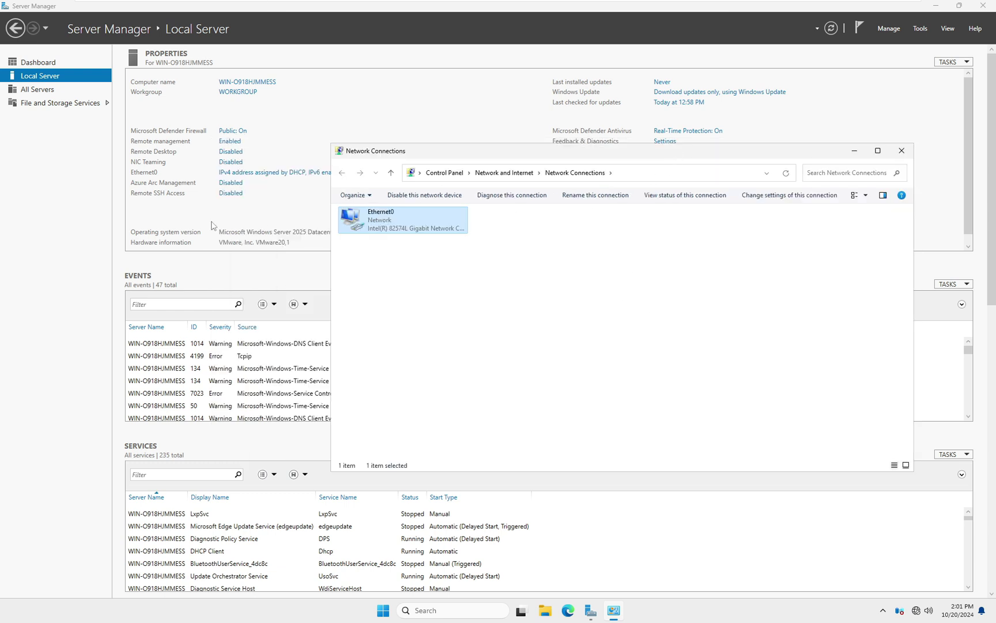
Open an administrator Command Prompt and ping the domain controller at 192.168.111.132.
left_click(37, 194)
key("super+r")
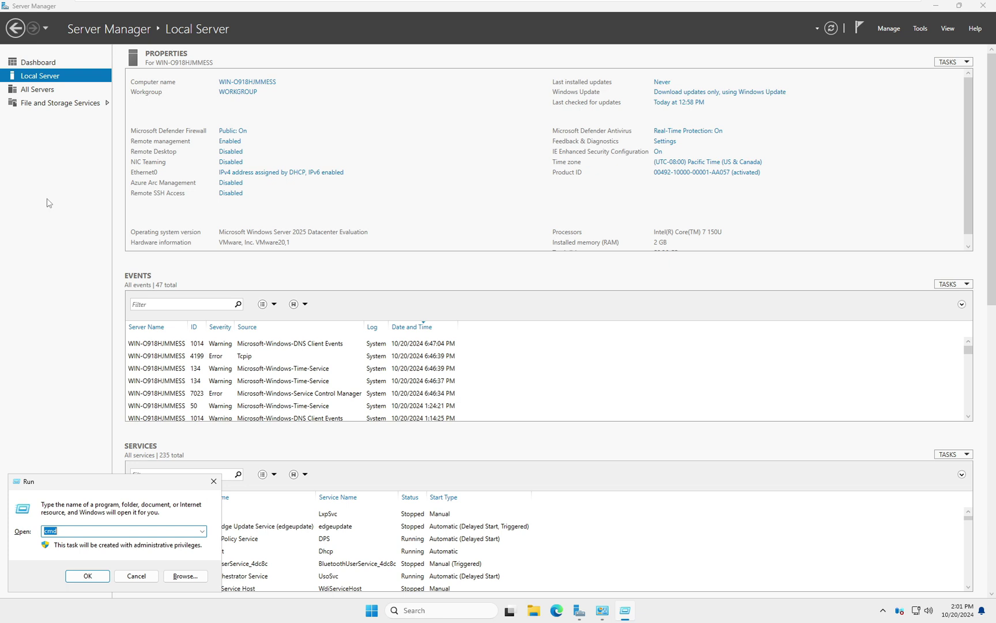
key("Return")
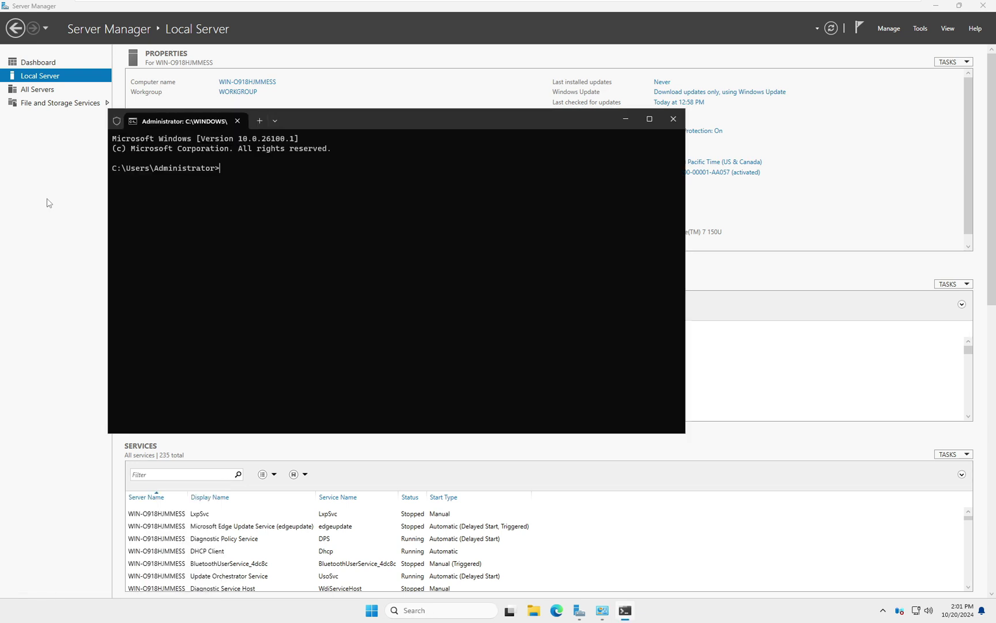
type("pin")
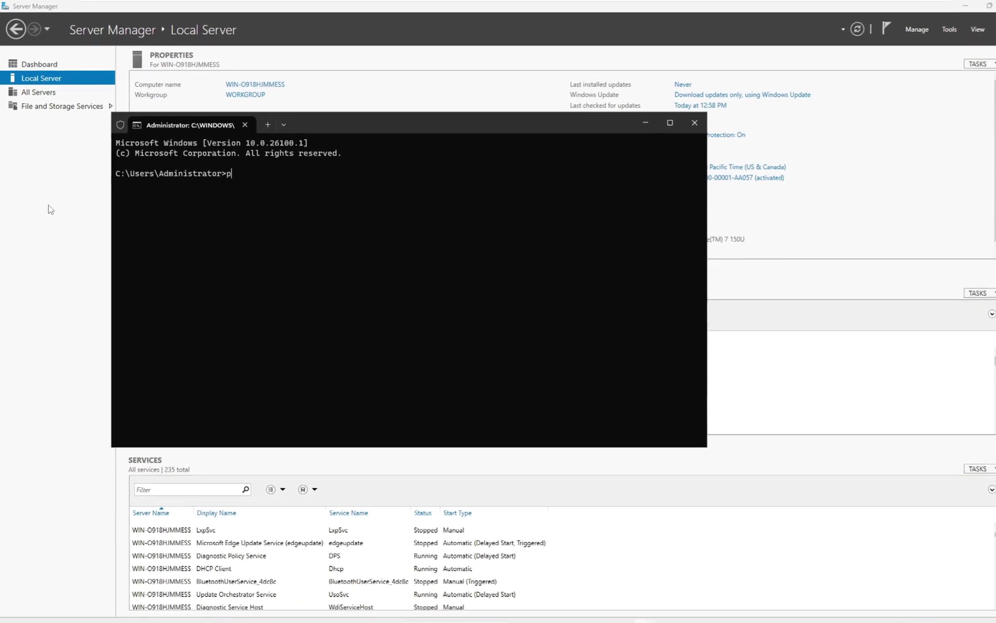
type("g 192.")
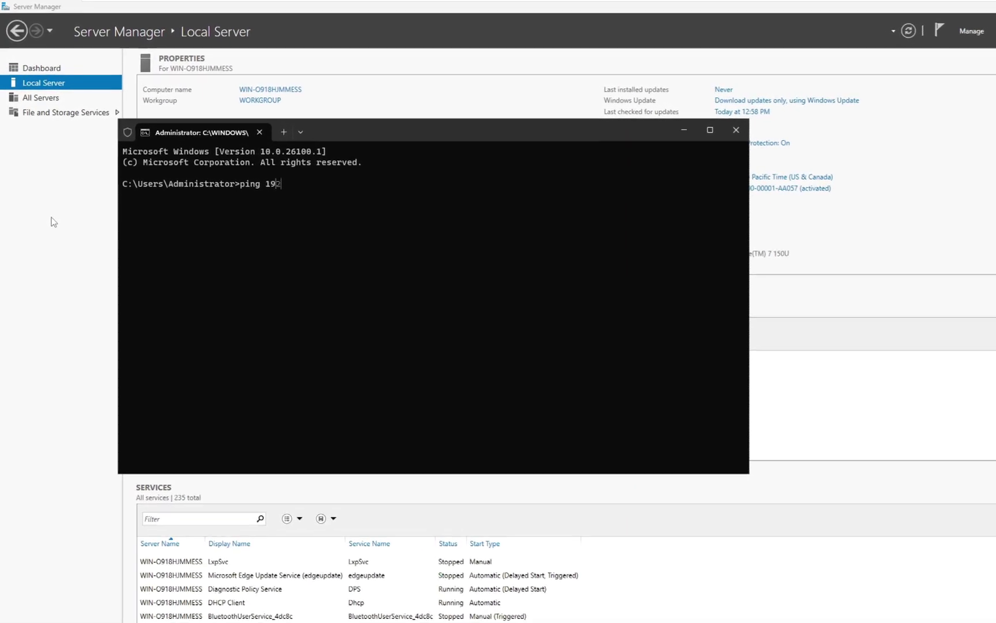
type("168.111")
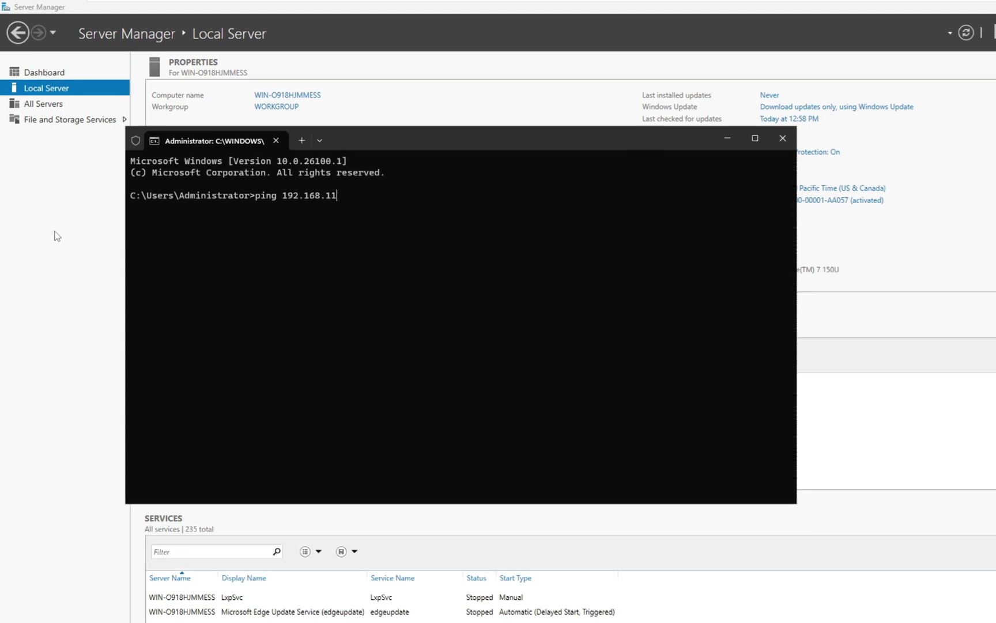
type(".132")
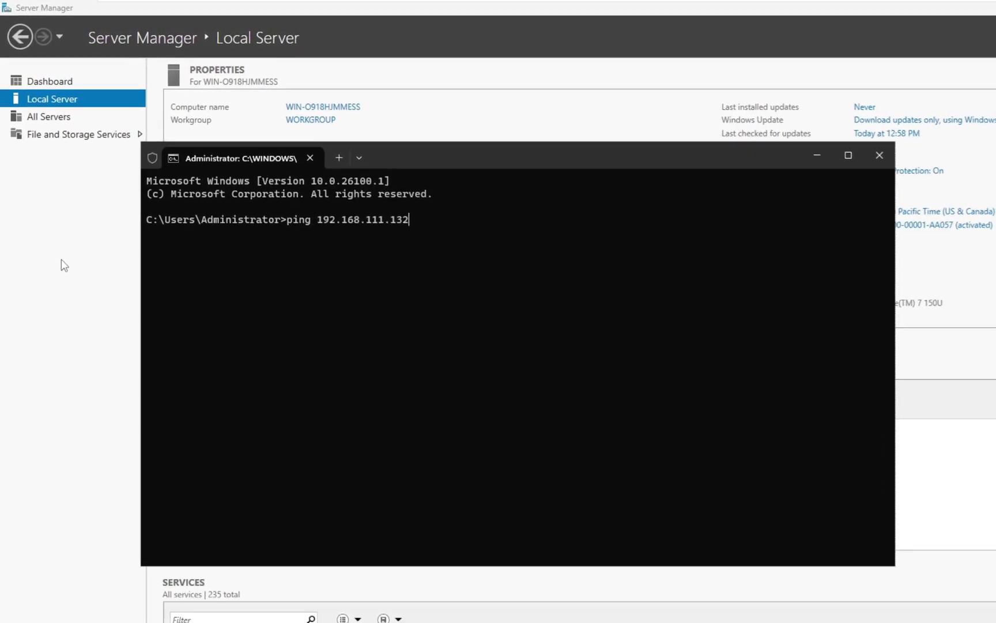
key("Return")
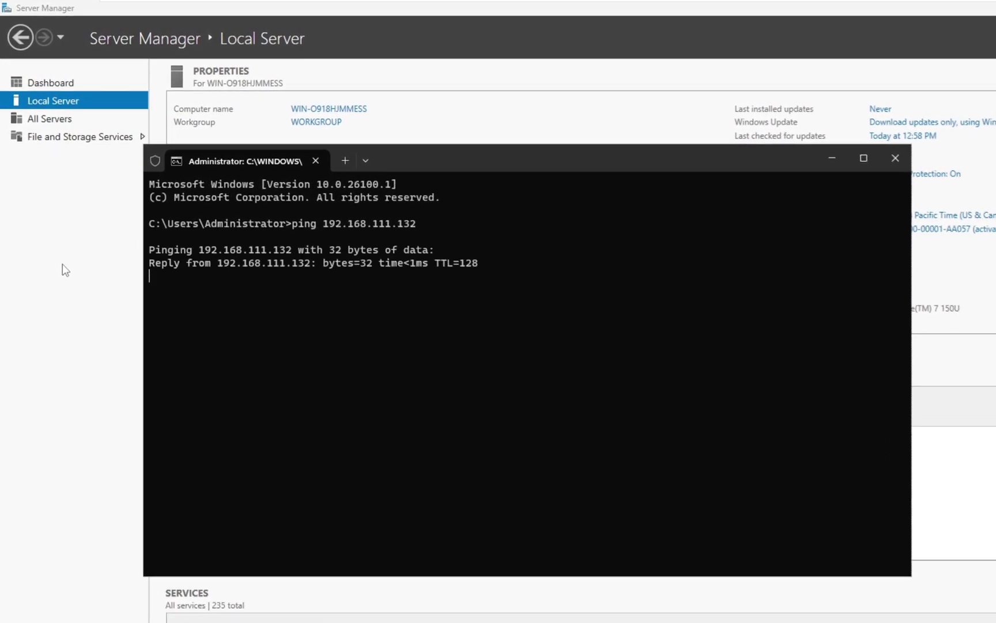
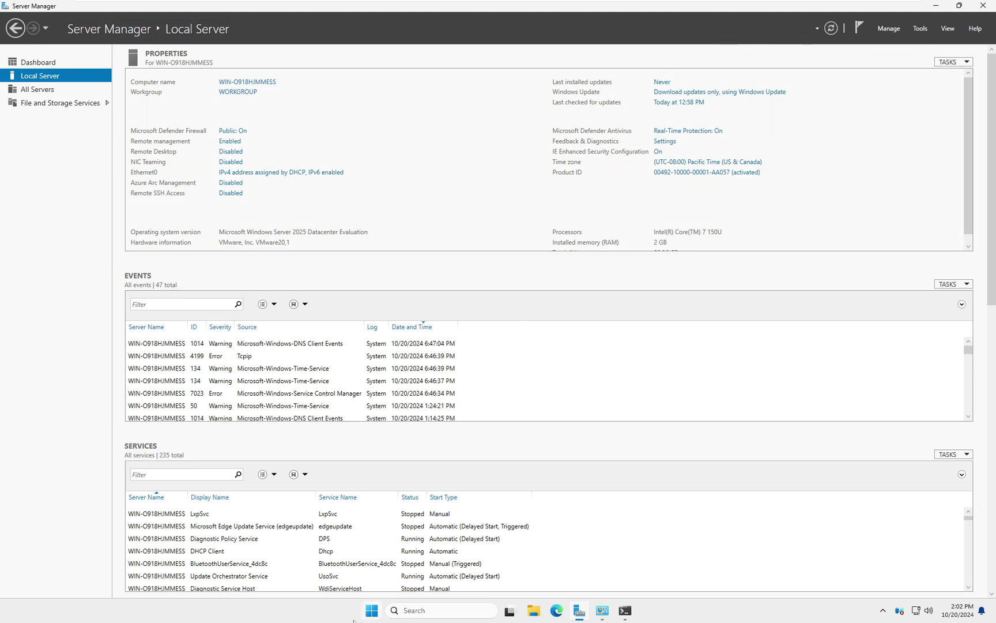
Restart the server from the Start menu, accepting the Other (Unplanned) shutdown reason.
left_click(372, 610)
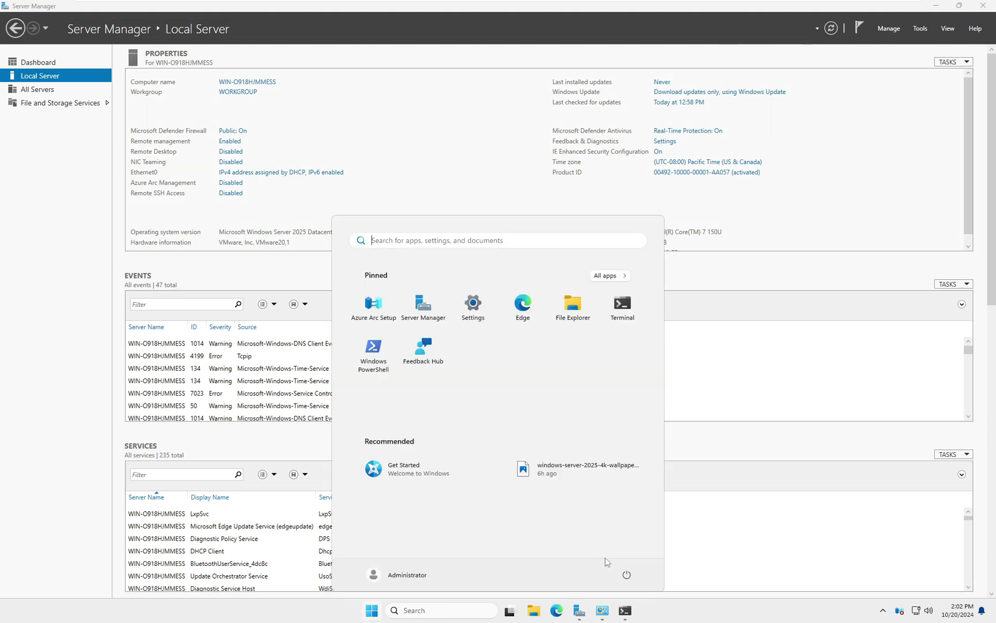
left_click(626, 574)
left_click(621, 553)
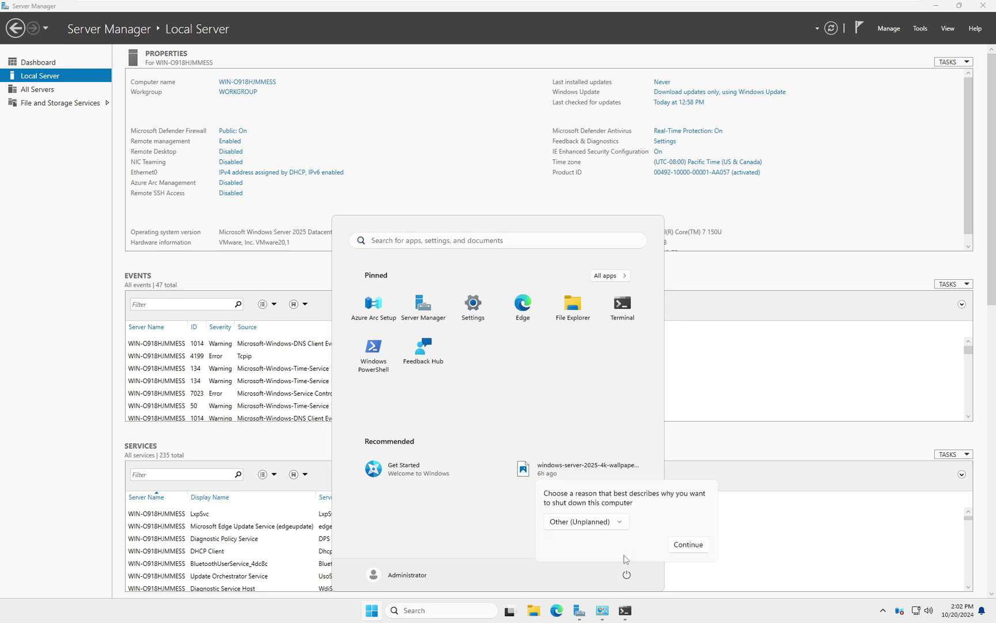
left_click(687, 544)
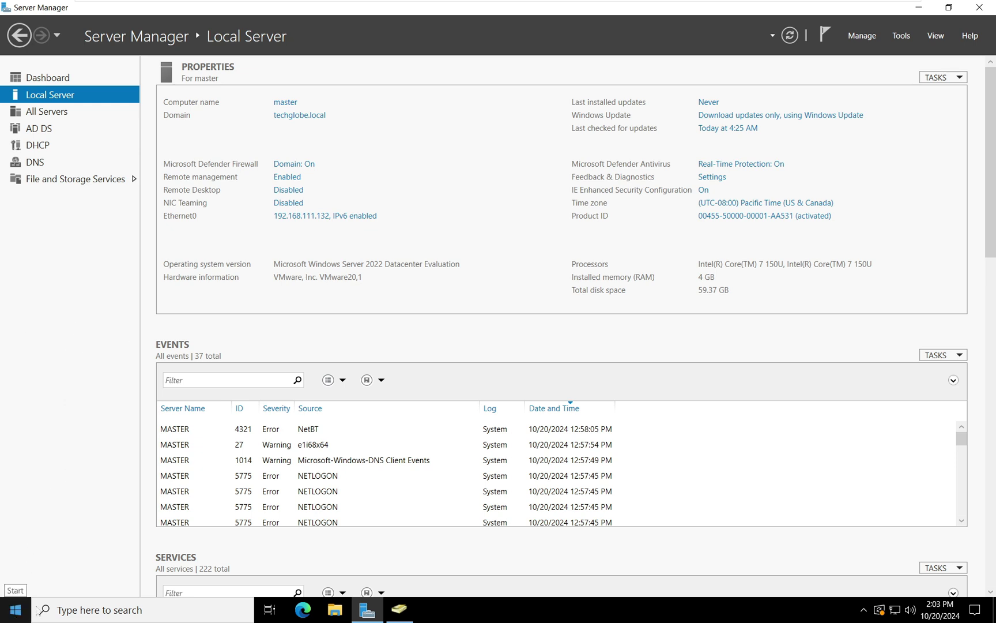
Run netdom query fsmo in admin PowerShell, confirming master.techglobe.local holds all five FSMO roles.
right_click(15, 616)
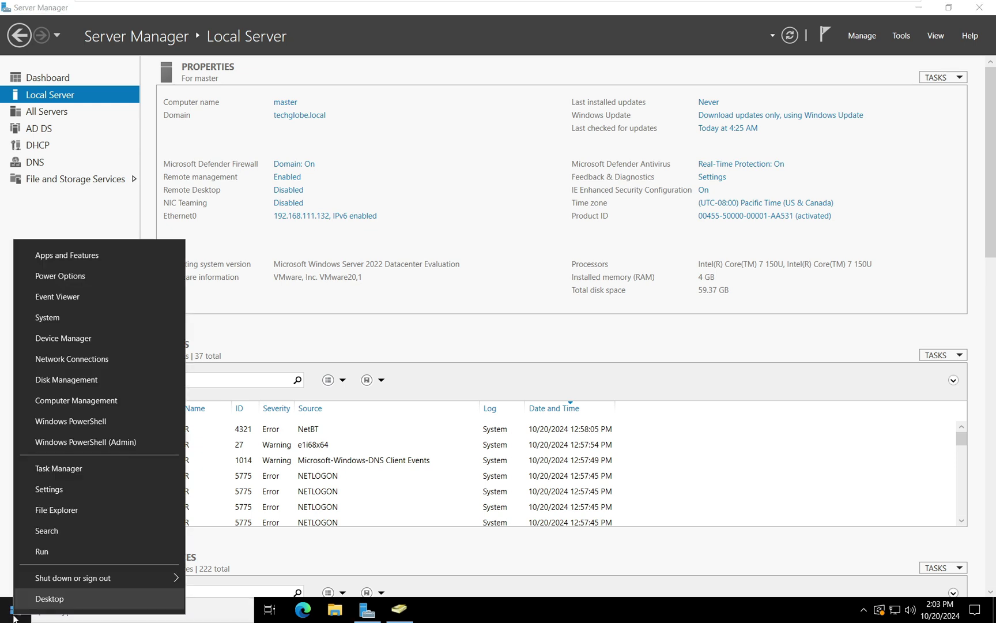
left_click(60, 442)
left_click(414, 208)
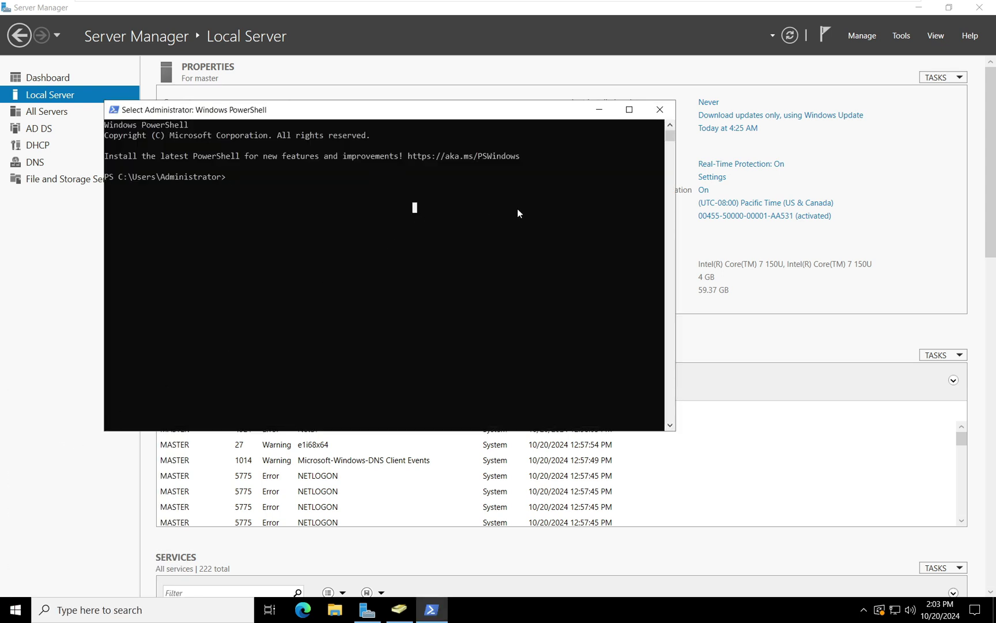
type("netdom query fsmo")
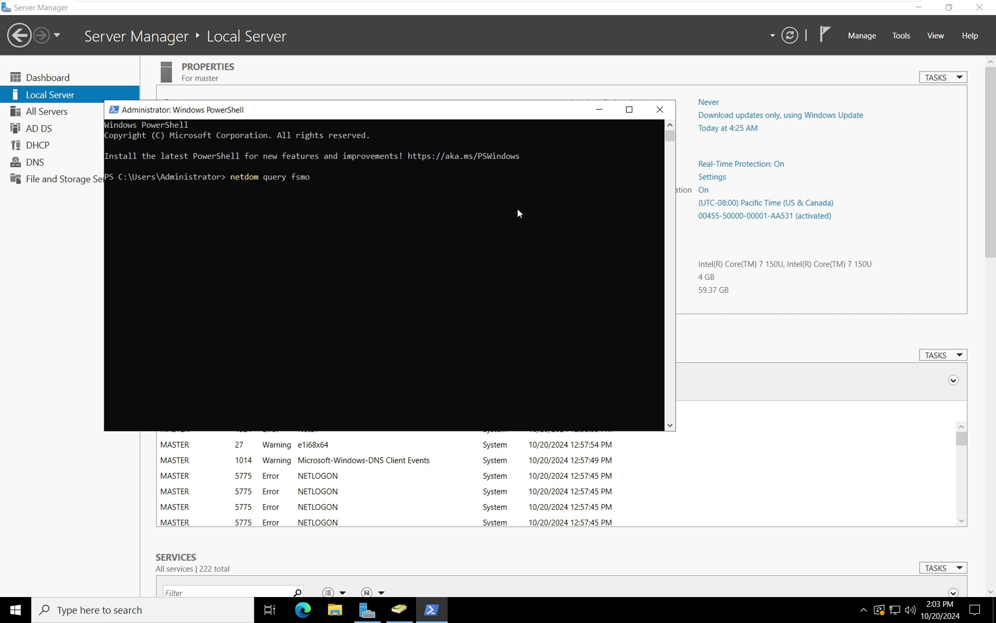
key("Return")
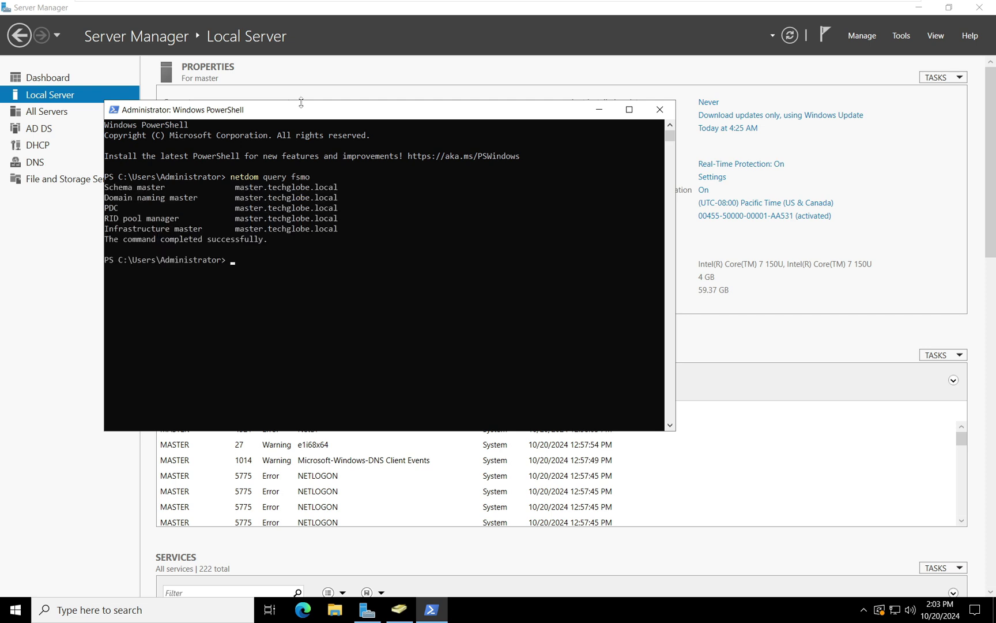
left_click_drag(316, 110, 333, 195)
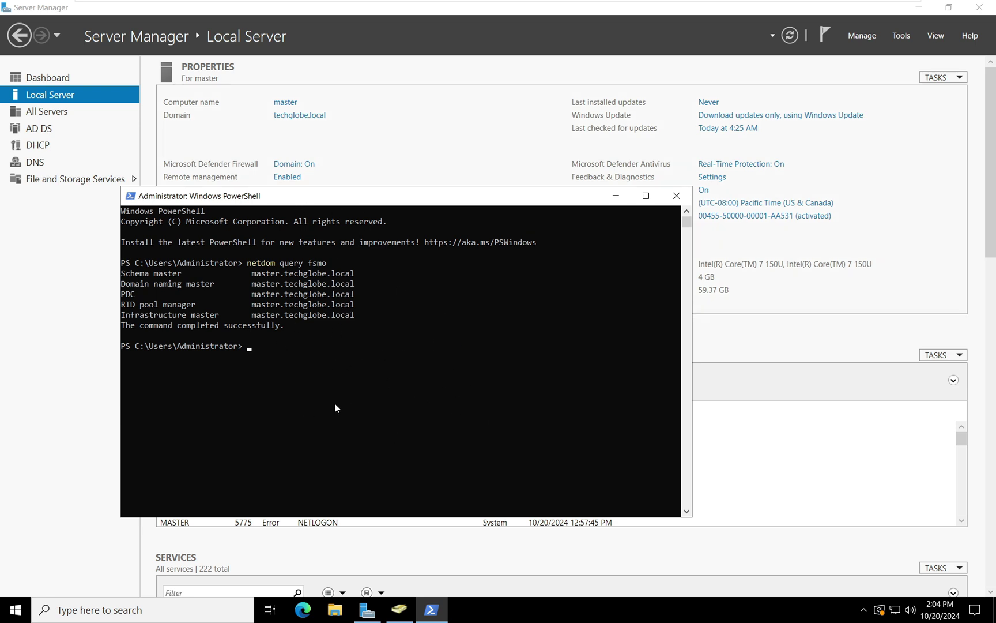
left_click(42, 348)
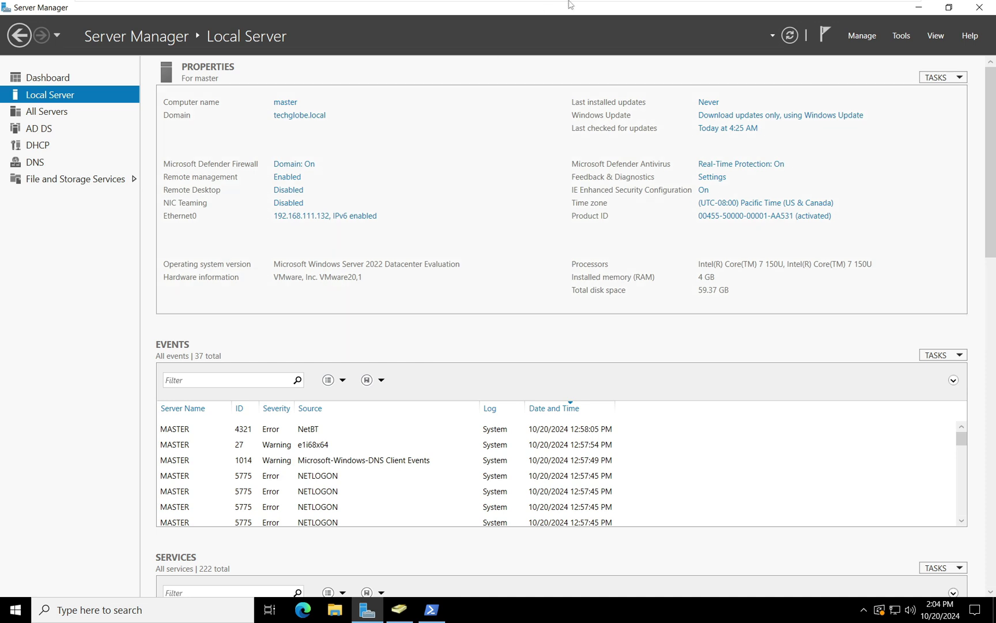
Switch to the Windows Server 2025 VM and sign in as Administrator with the account password.
mouse_move(571, 5)
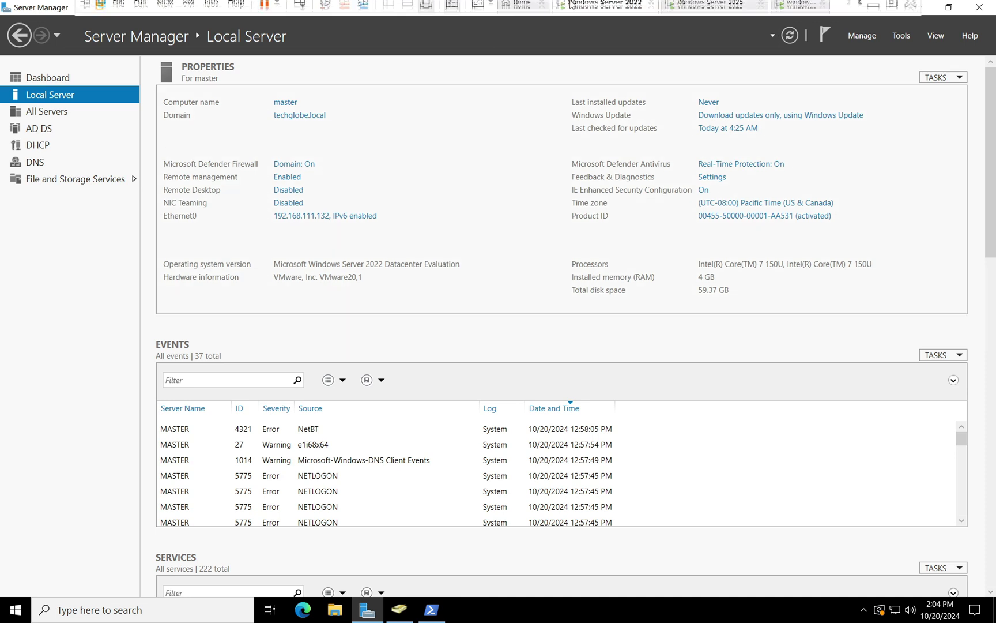
left_click(708, 13)
key("ctrl+alt+Insert")
type("Passw")
key("Return")
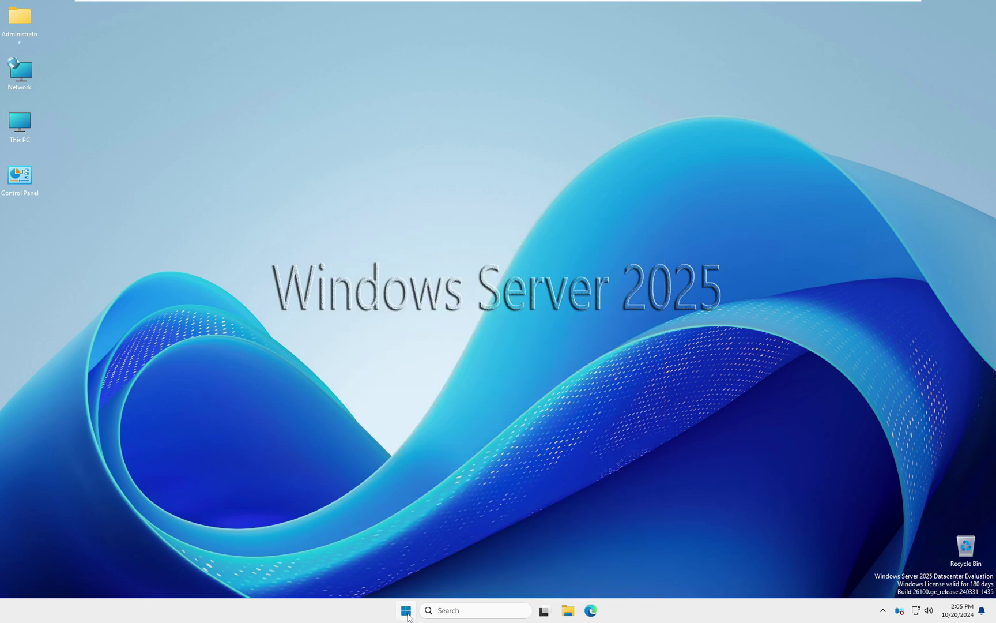
left_click(406, 611)
Launch the Add Roles and Features Wizard with role-based installation targeting this server.
left_click(423, 306)
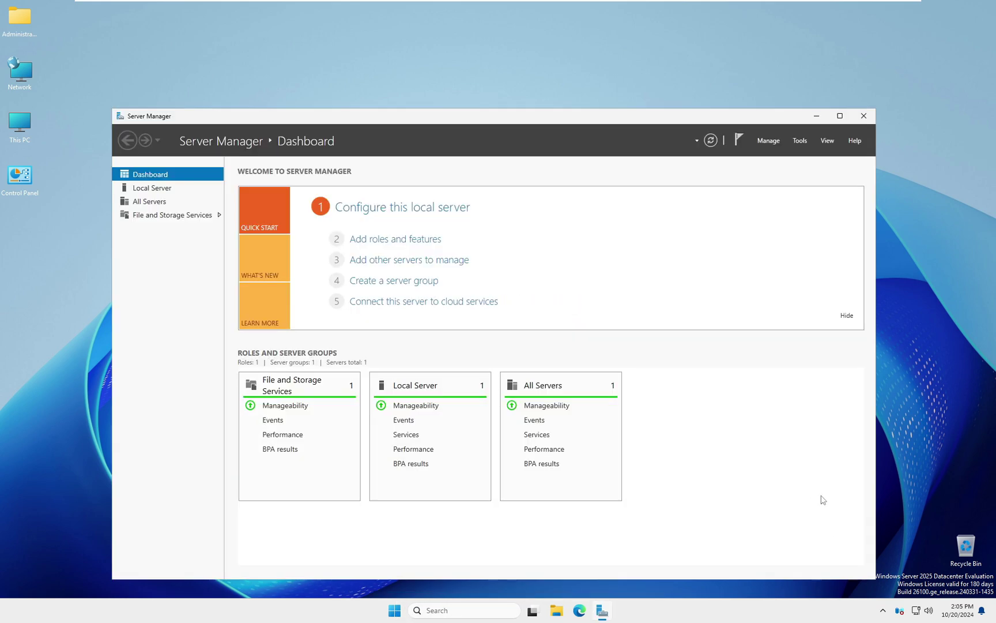
left_click(378, 241)
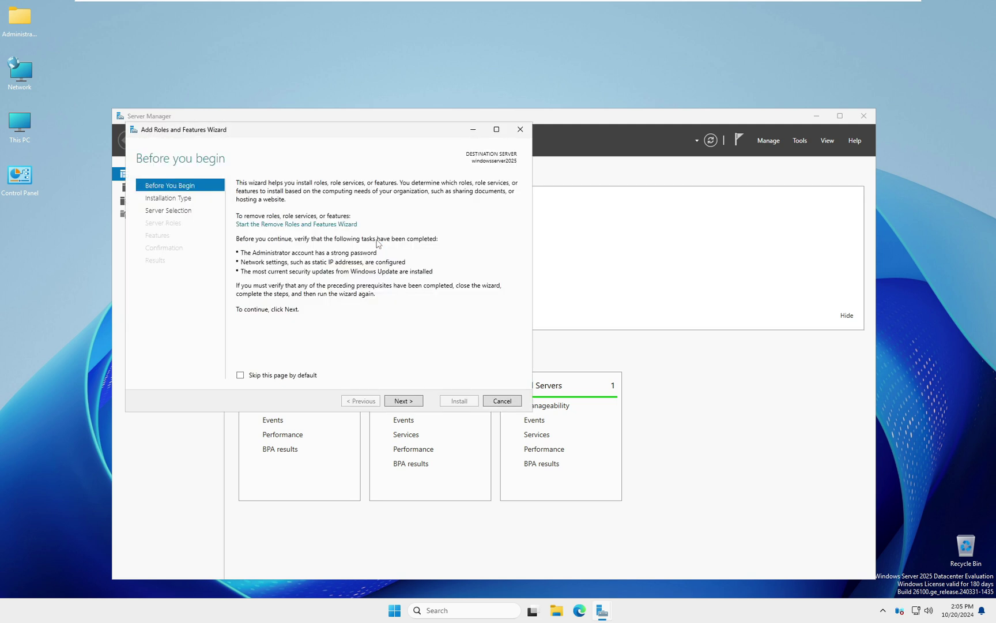
left_click(402, 403)
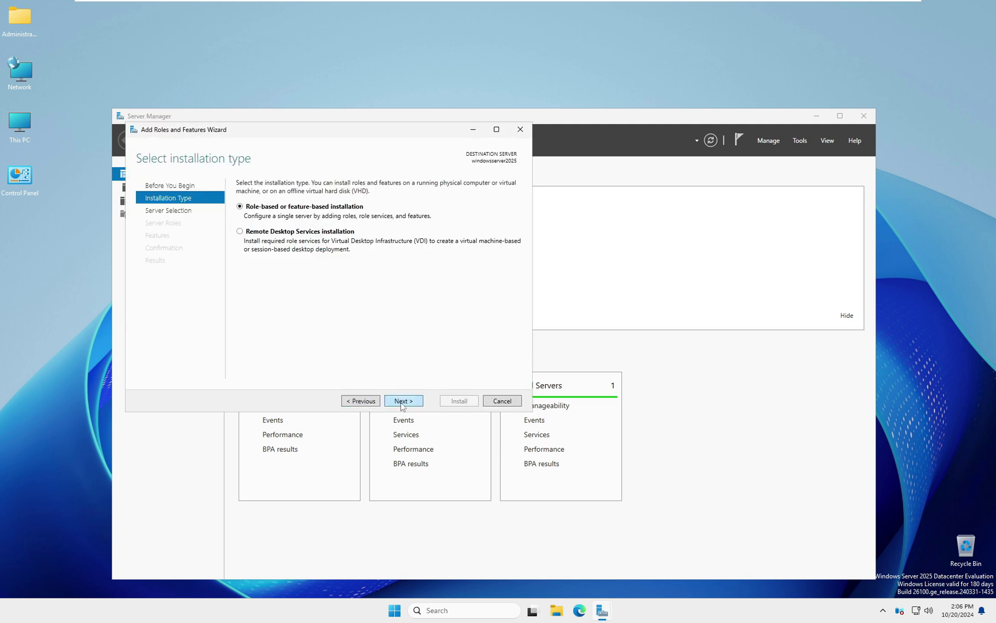
left_click(402, 403)
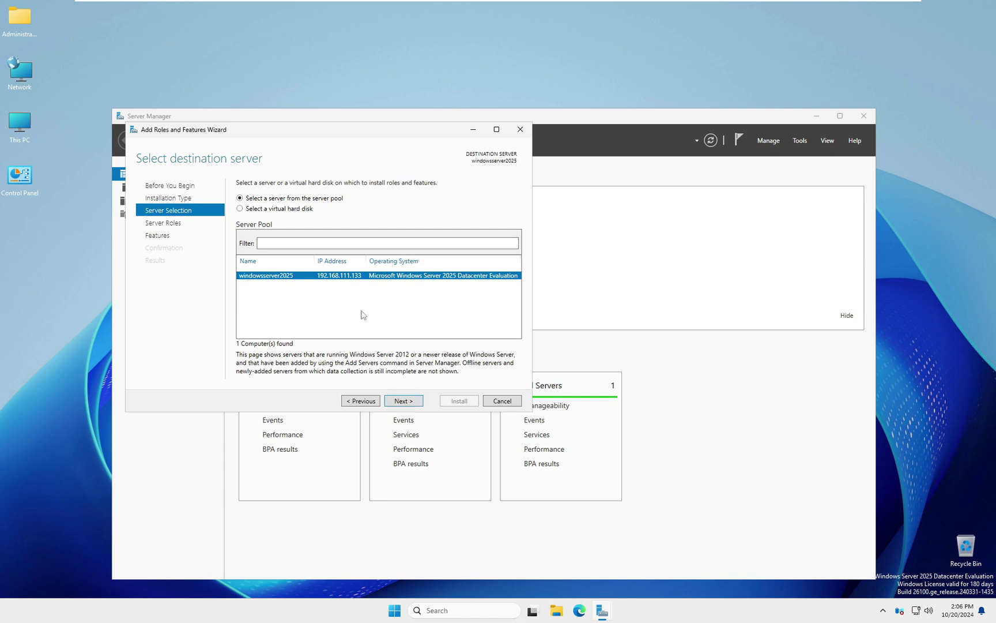
left_click(402, 401)
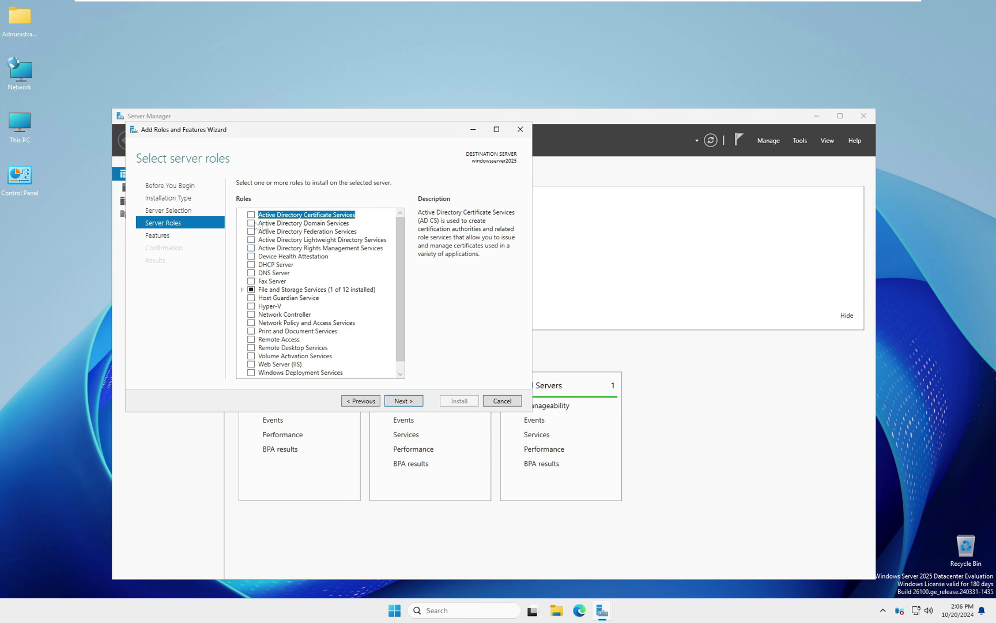
Select the Active Directory Domain Services and DNS Server roles with their required features.
left_click(251, 223)
left_click(355, 359)
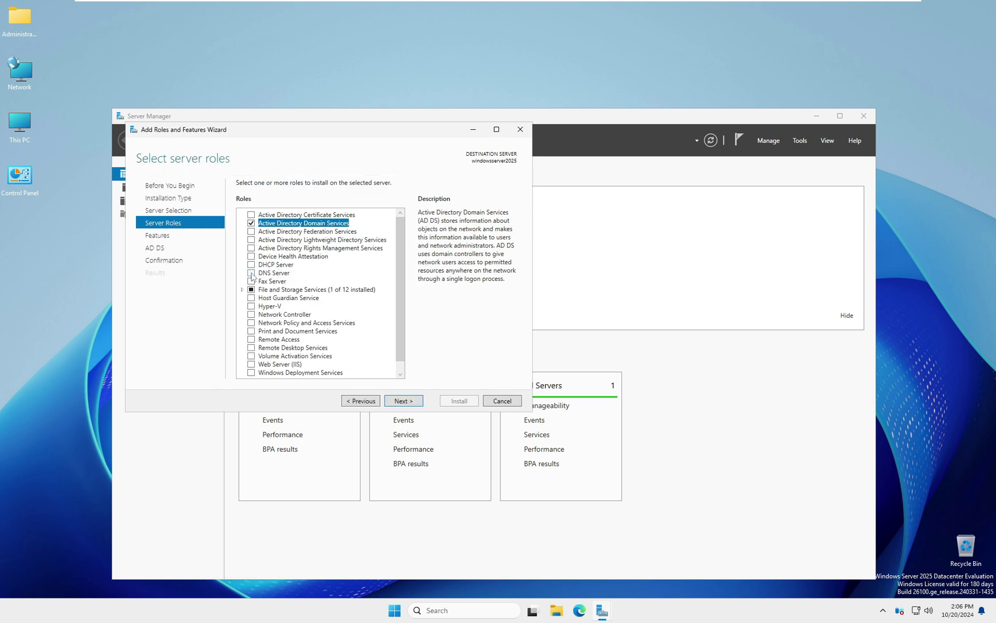
left_click(252, 275)
left_click(369, 358)
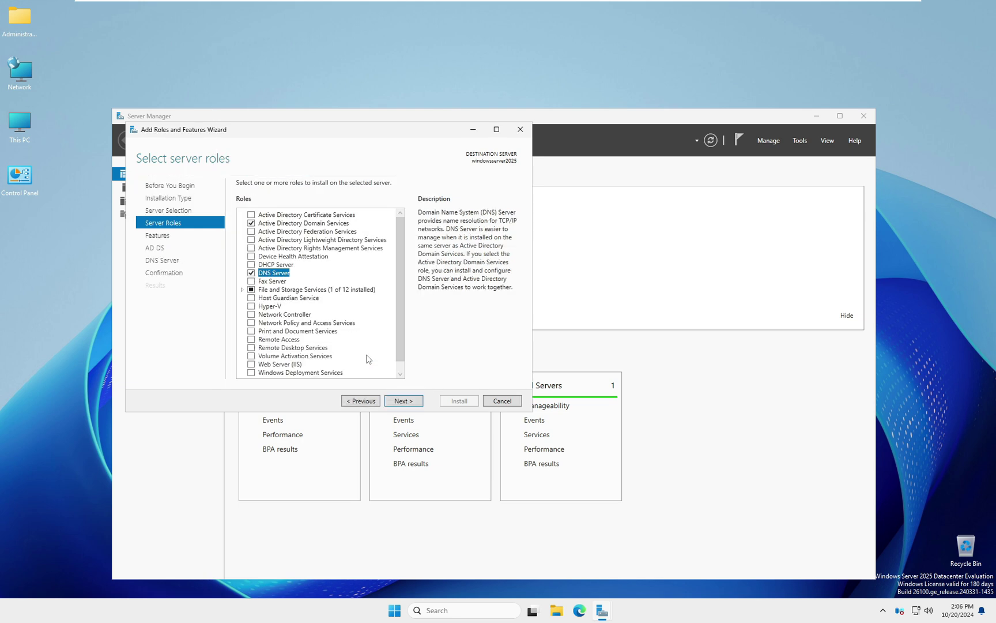
Proceed past the features and AD DS pages and start the role installation.
left_click(402, 402)
left_click(402, 403)
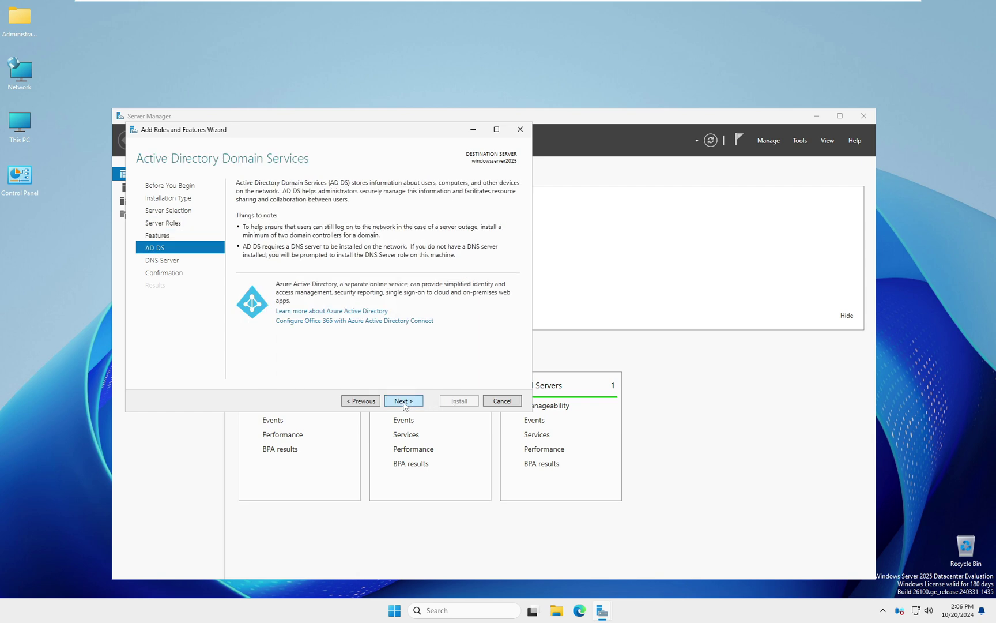
left_click(405, 404)
left_click(405, 402)
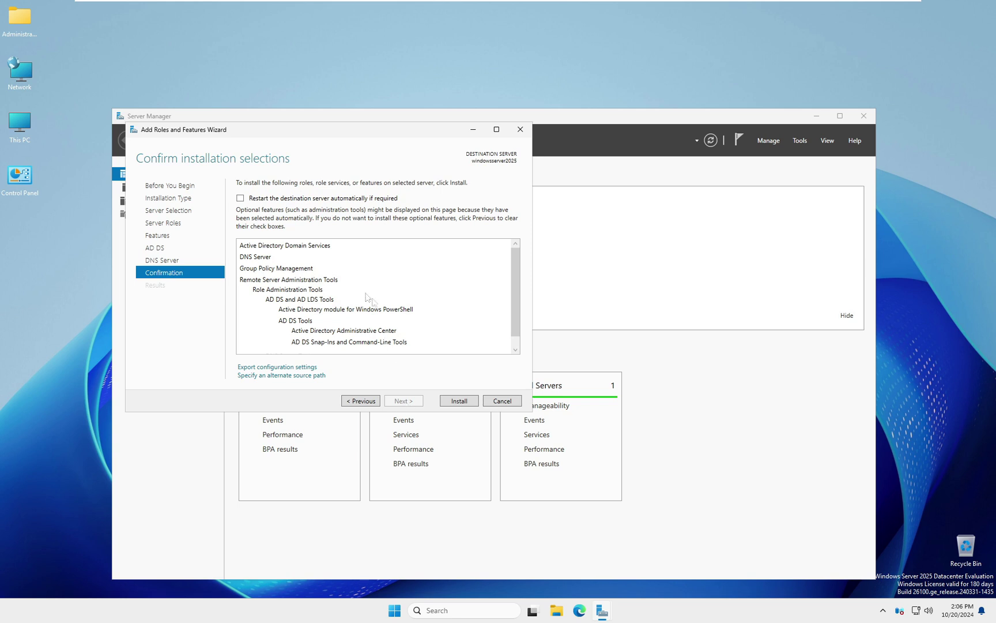
left_click(457, 402)
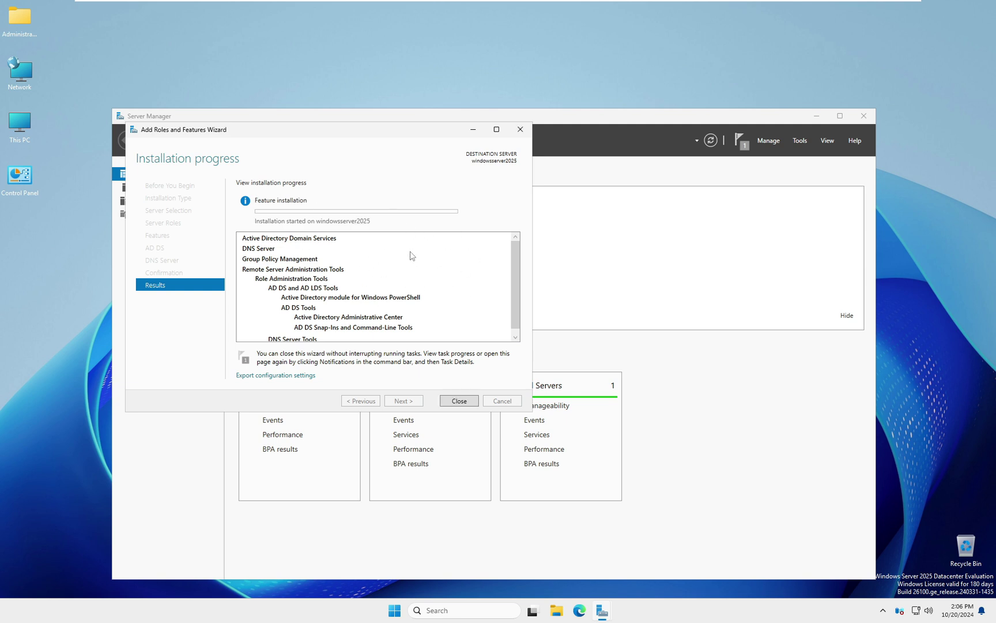
left_click(840, 116)
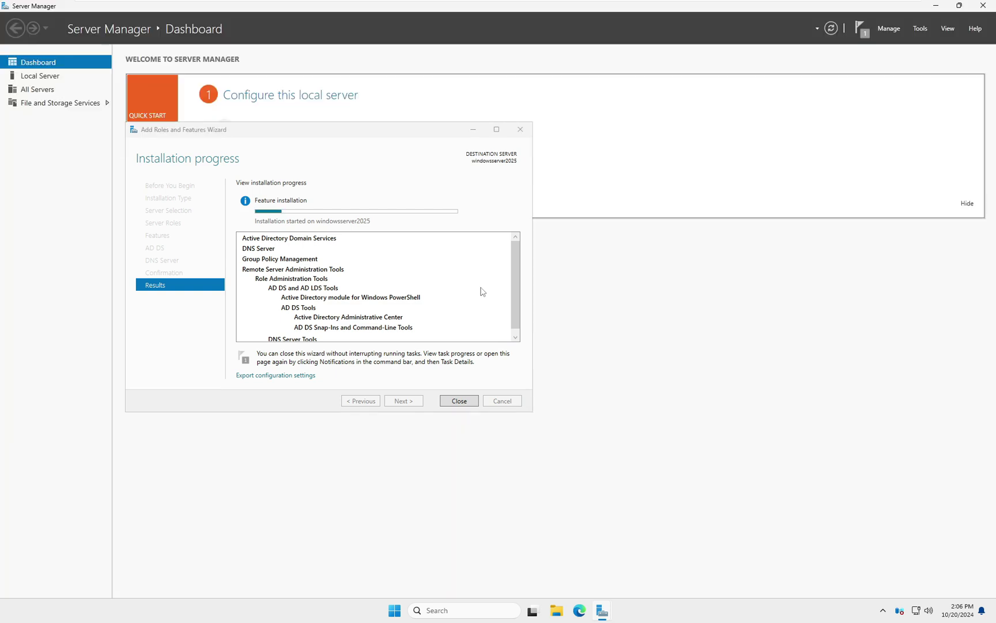
On the 2022 server, open Active Directory Sites and Services and expand MASTER under Default-First-Site-Name.
left_click(601, 12)
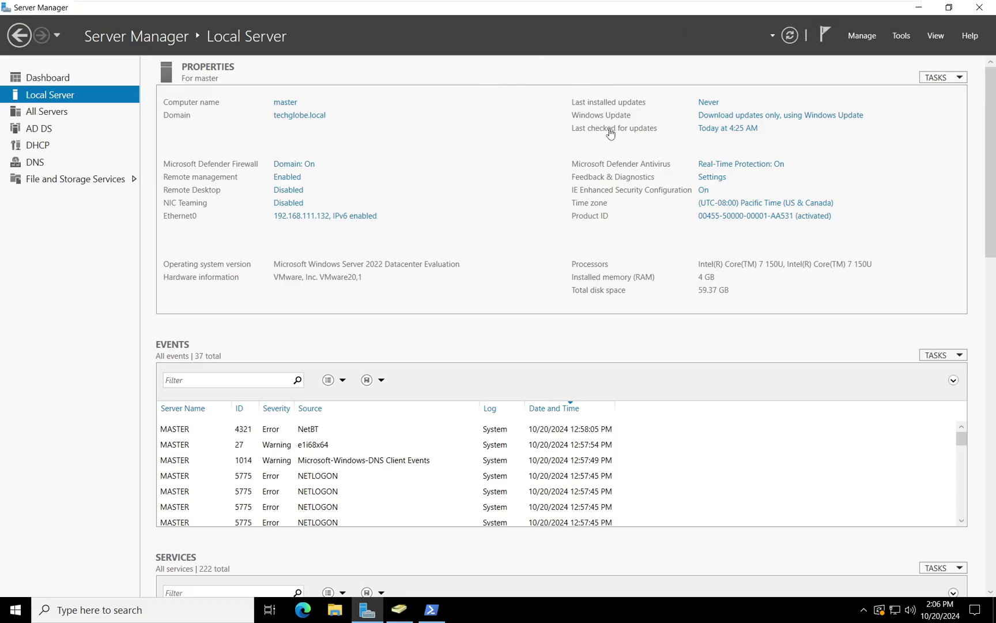
left_click(902, 36)
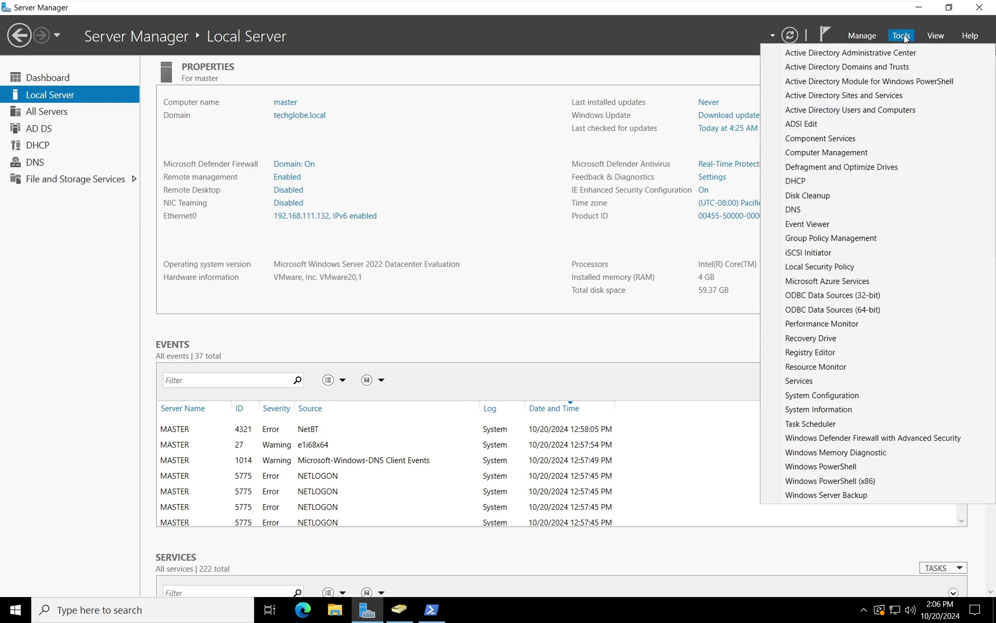
left_click(865, 97)
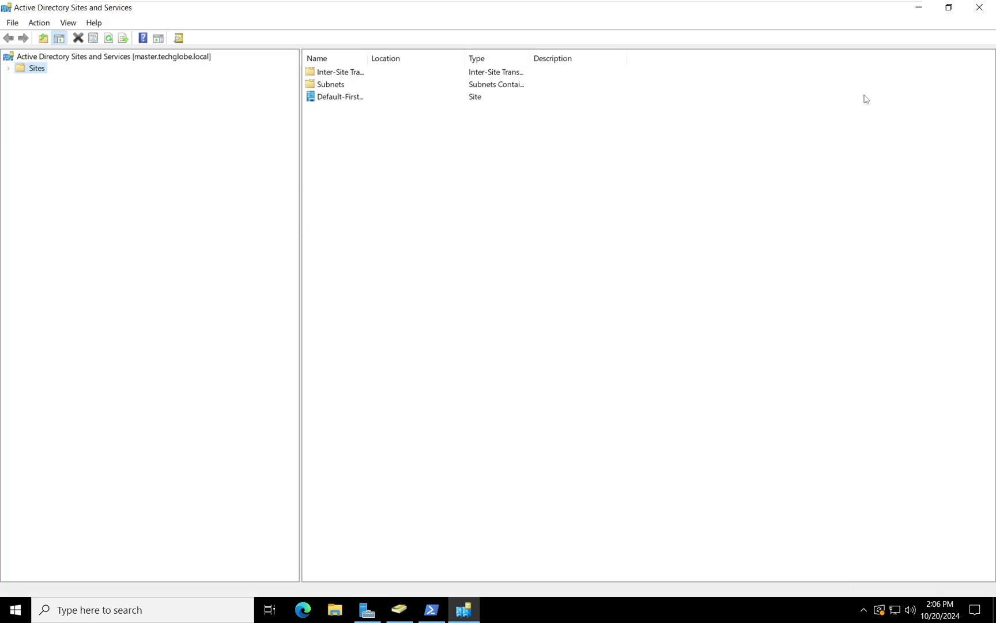
left_click(9, 69)
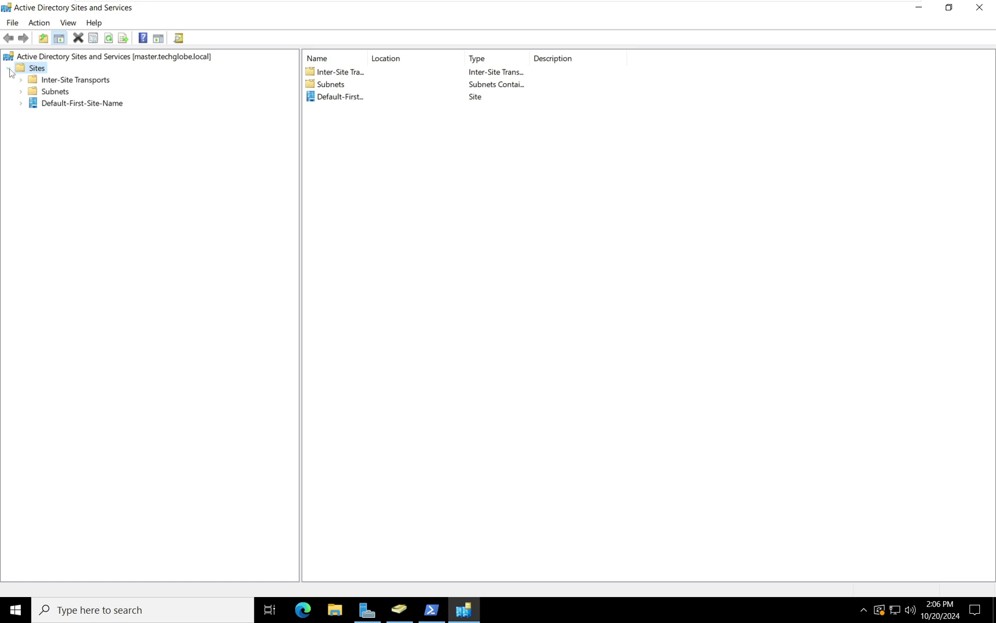
left_click(21, 103)
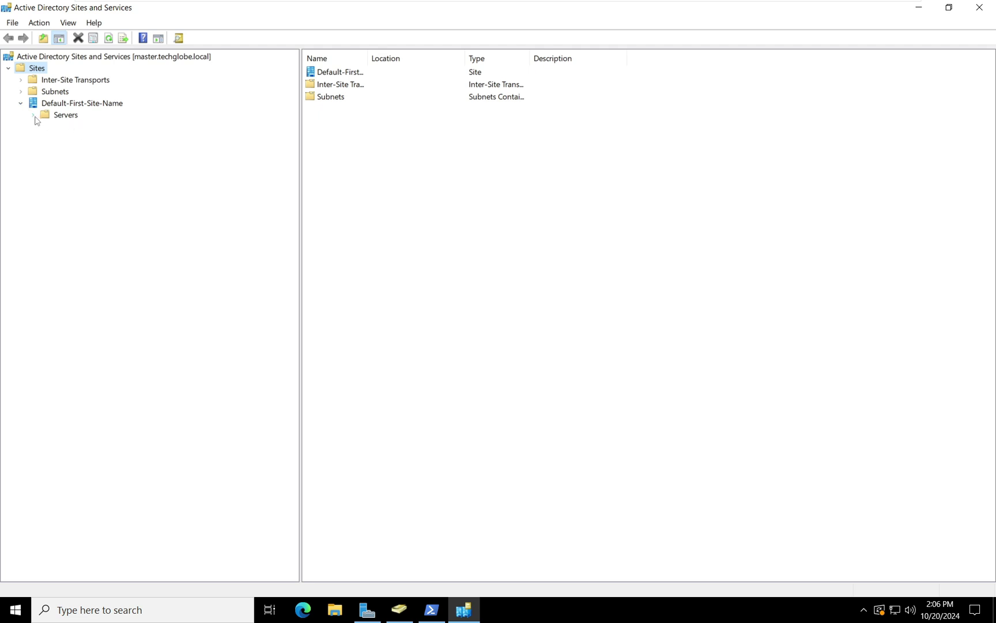
left_click(32, 115)
double_click(76, 126)
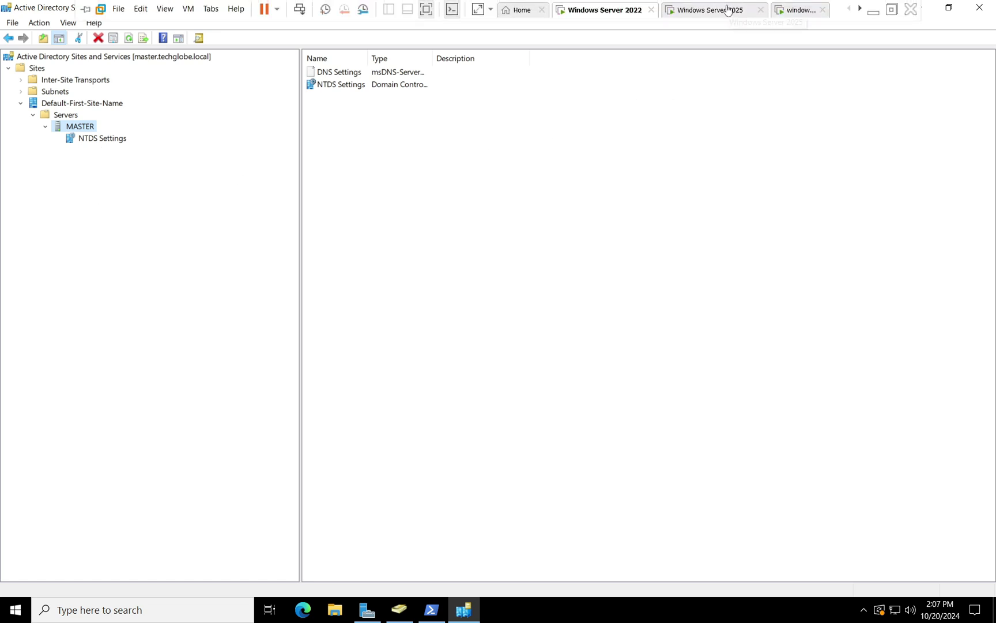
left_click(727, 10)
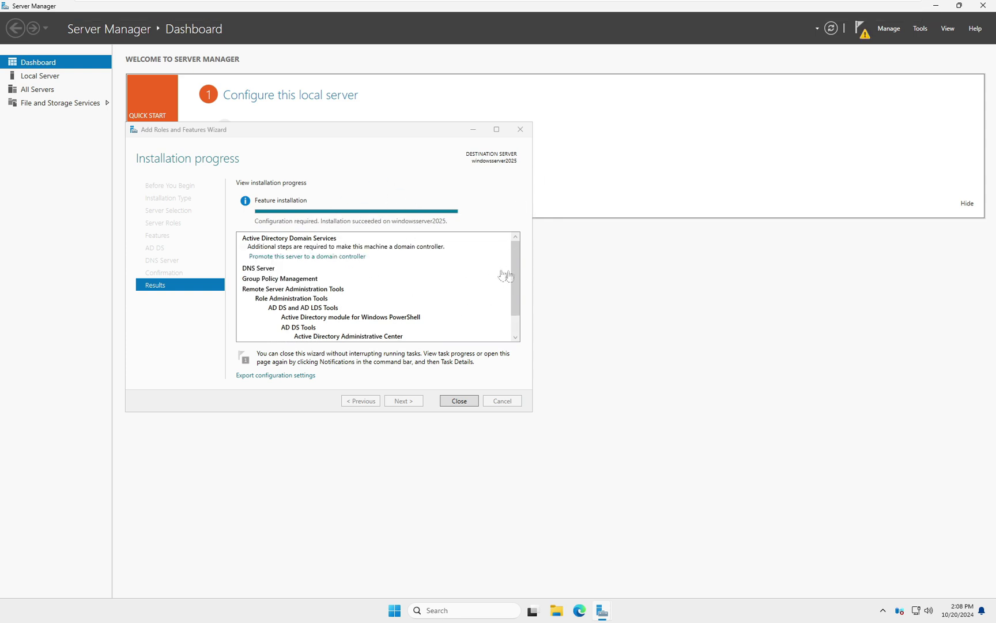
Choose 'Promote this server to a domain controller' from the installation results.
left_click(280, 257)
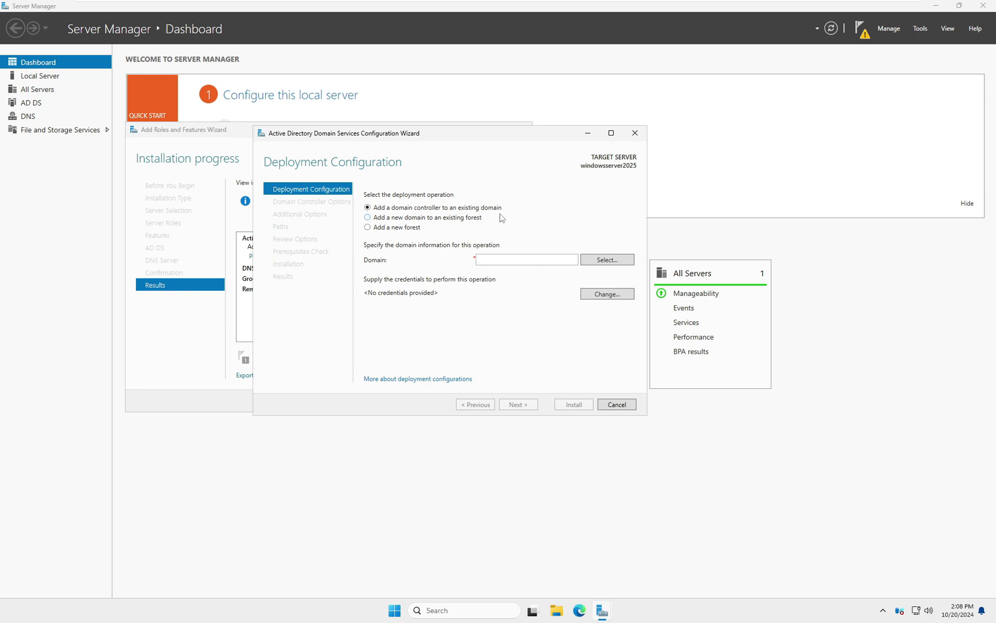
Enter the domain name and supply the domain administrator's username and password.
left_click(507, 259)
type("techglobe.local")
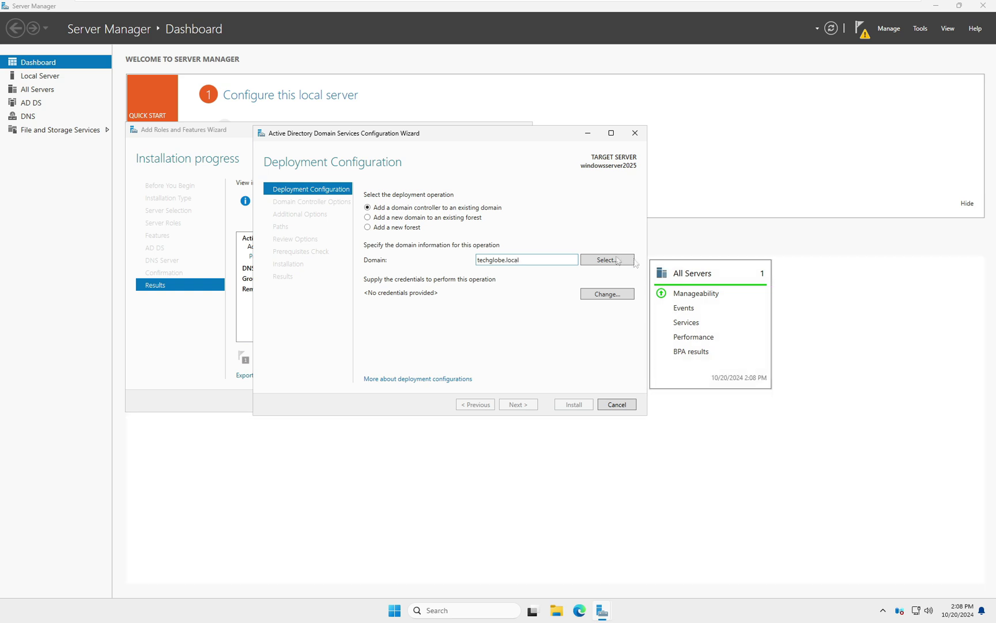
left_click(604, 264)
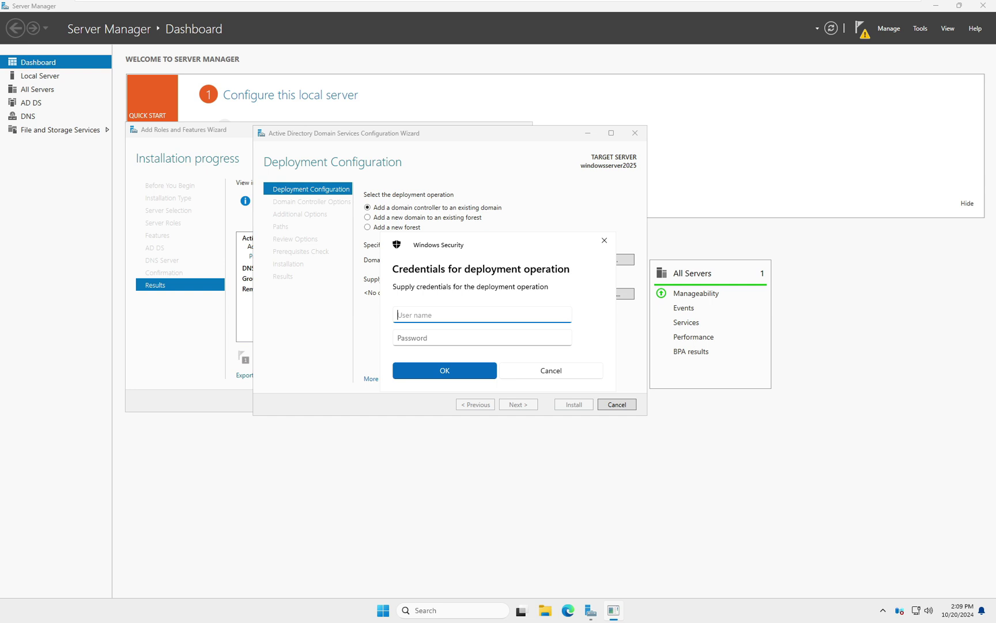
type("adm")
type("l")
key("Tab")
type("••••")
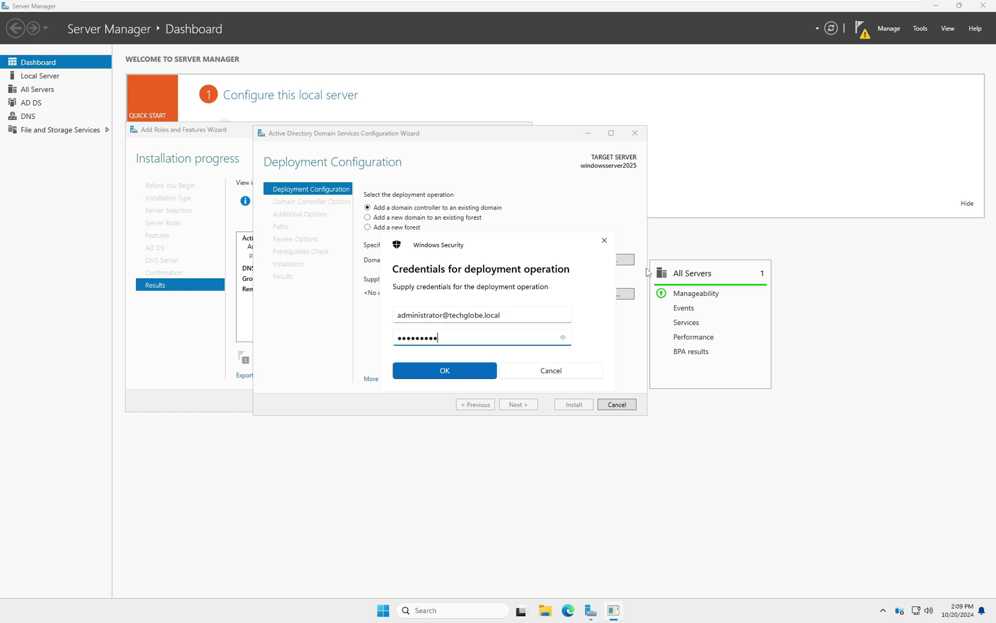
left_click(446, 375)
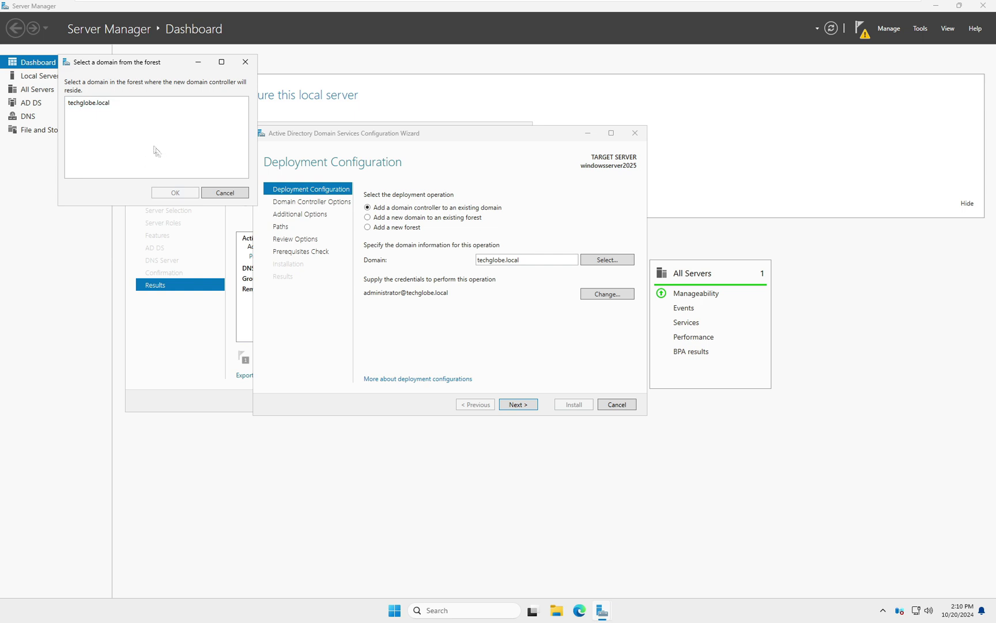
Pick techglobe.local as the target domain and continue to domain controller options.
left_click(89, 104)
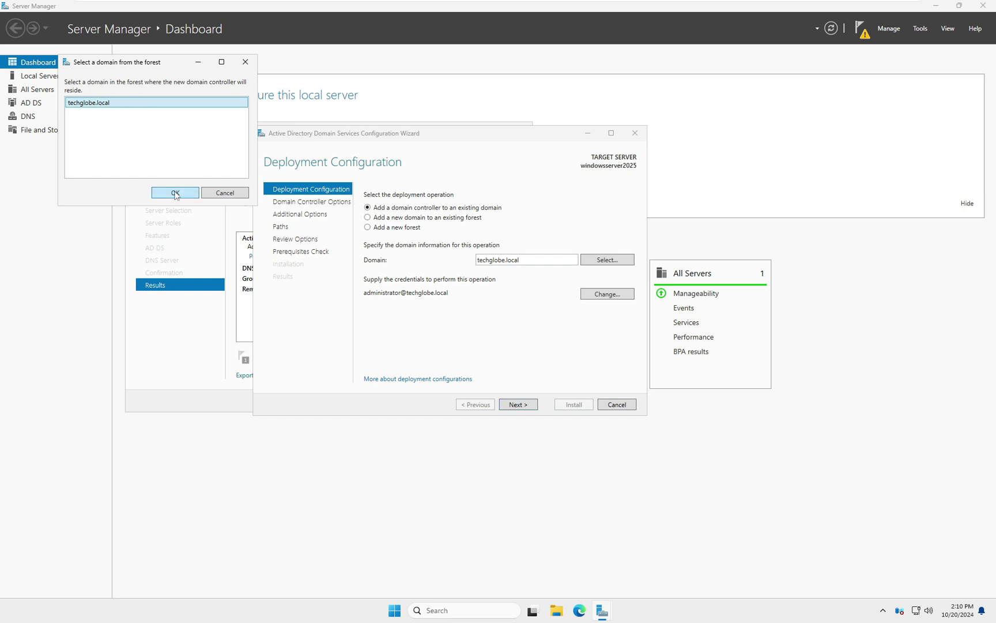
left_click(175, 194)
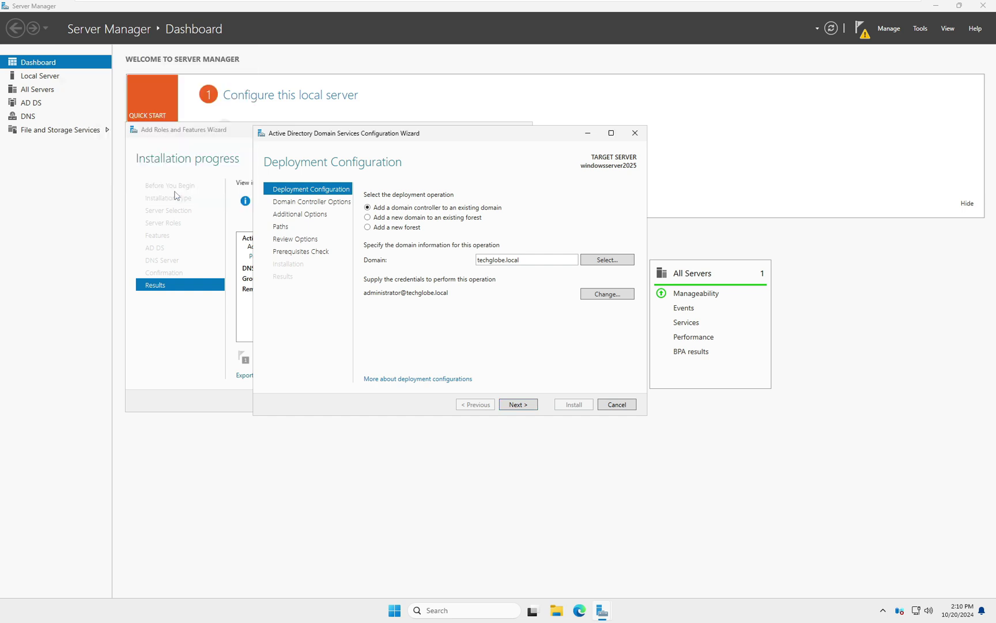
left_click(522, 407)
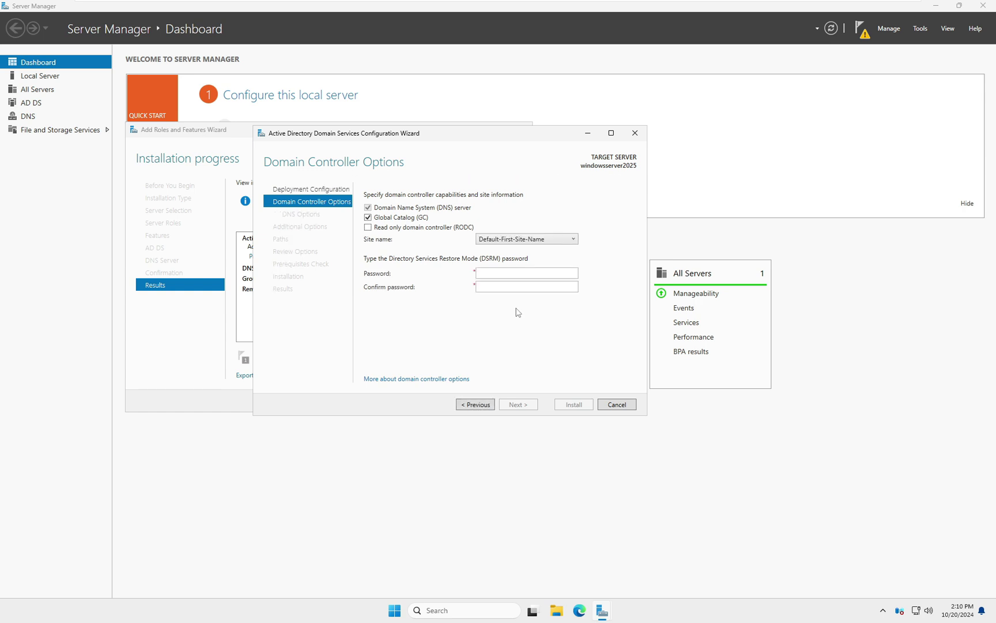
Enter and confirm the DSRM password, keeping DNS, Global Catalog and Default-First-Site-Name.
left_click(478, 273)
left_click(478, 287)
type("•••••••••••")
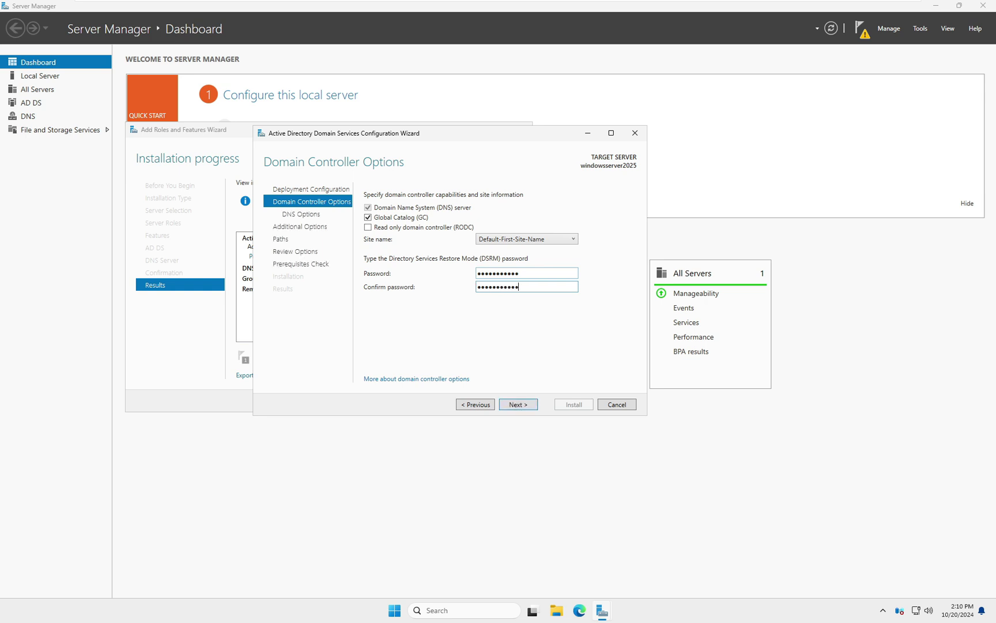
left_click(542, 239)
left_click(561, 236)
left_click(515, 405)
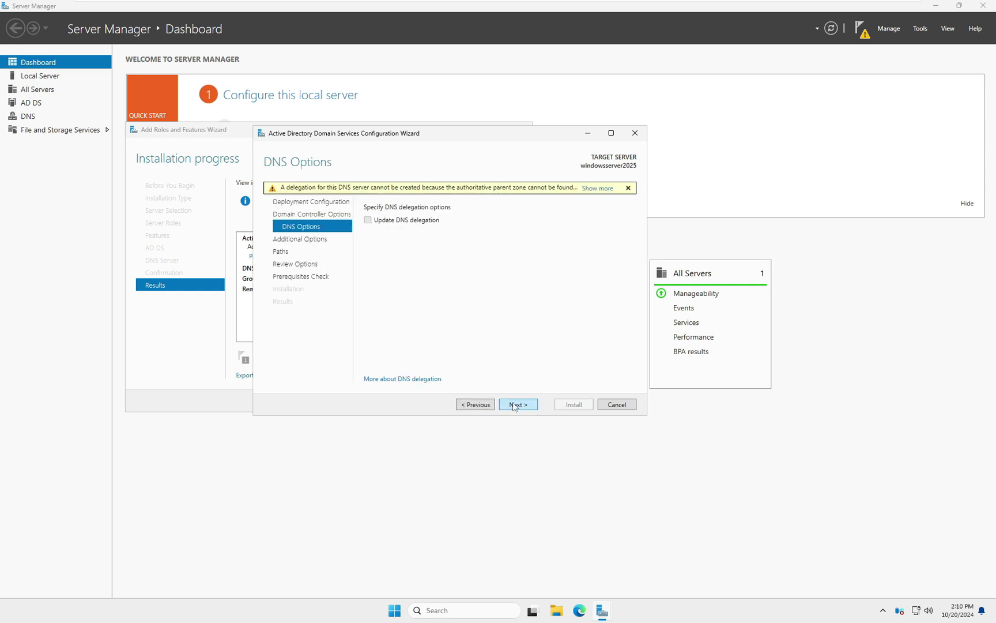
Skip DNS delegation and set Replicate from to master.techglobe.local.
left_click(532, 406)
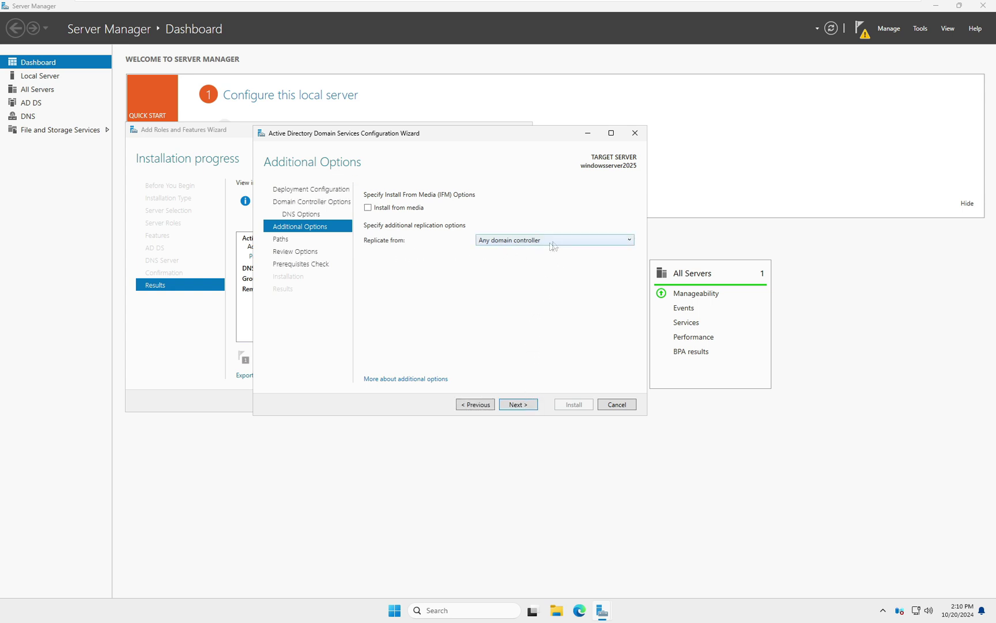
left_click(576, 239)
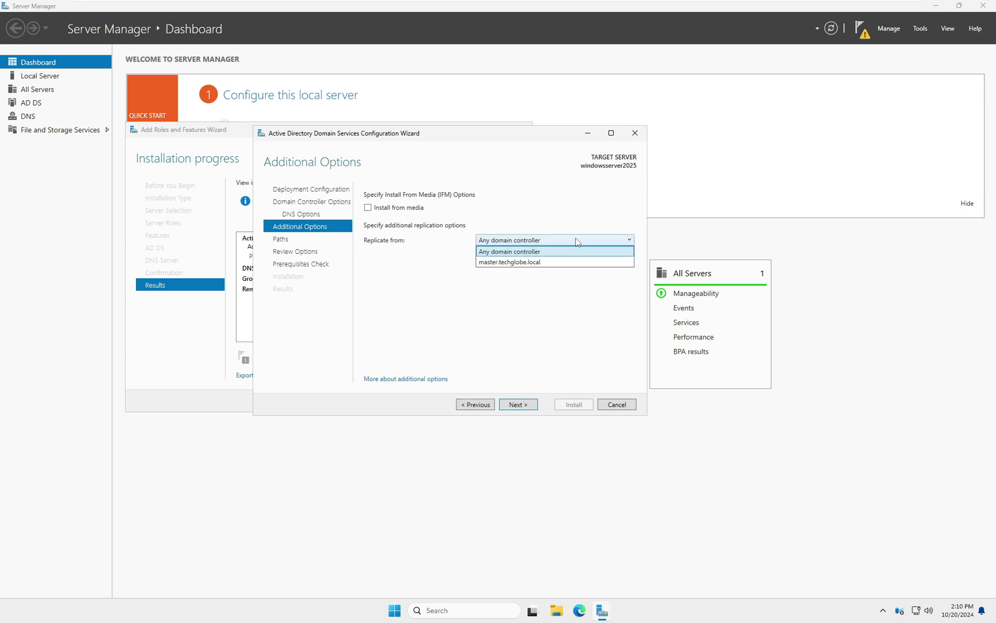
left_click(499, 262)
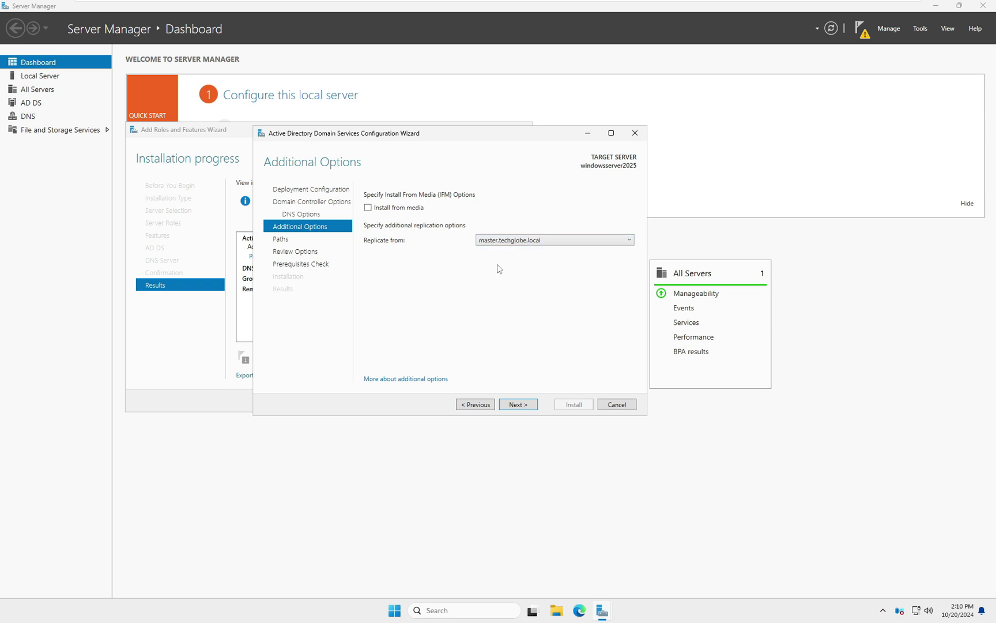
left_click(519, 405)
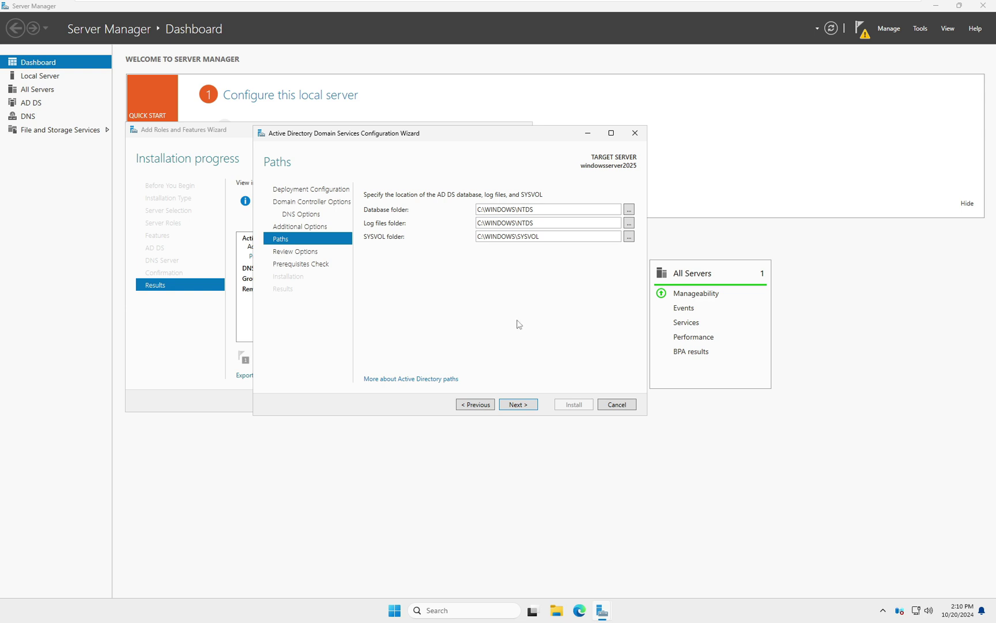
Accept default NTDS and SYSVOL paths, pass the prerequisites check and start installation.
left_click(525, 405)
left_click(525, 405)
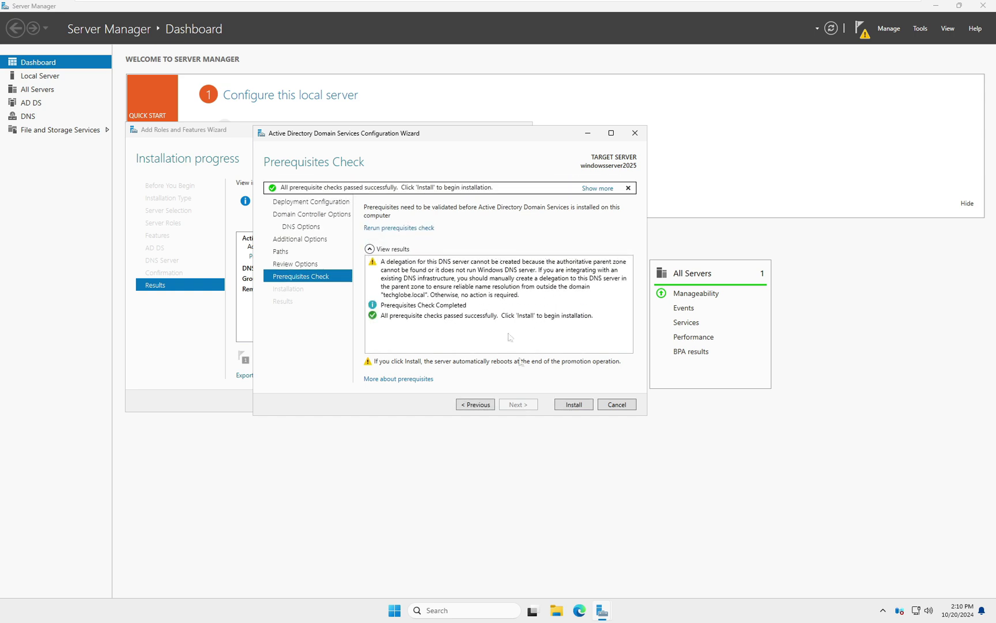
left_click(587, 405)
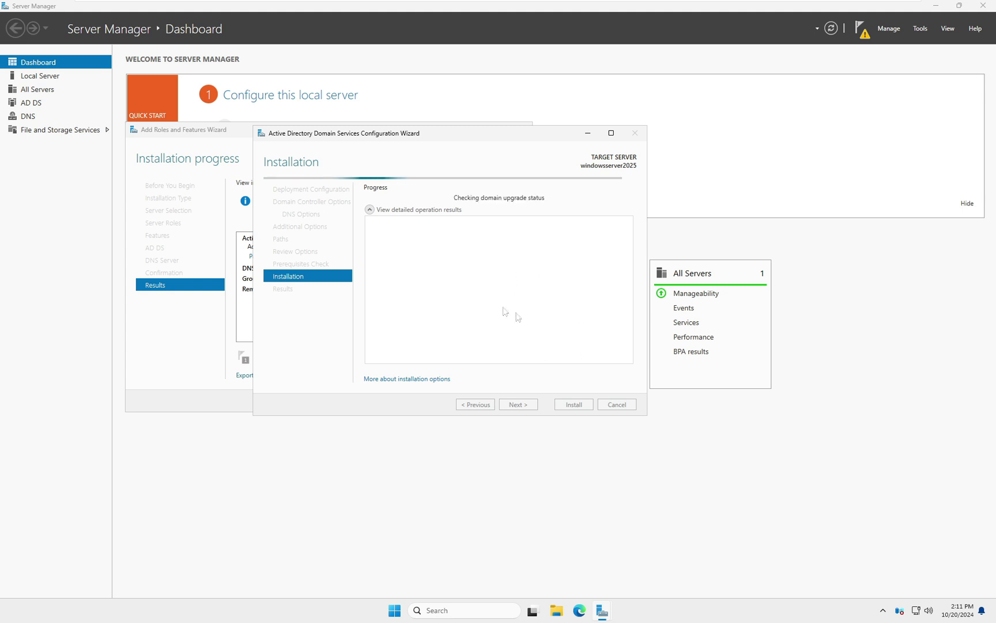
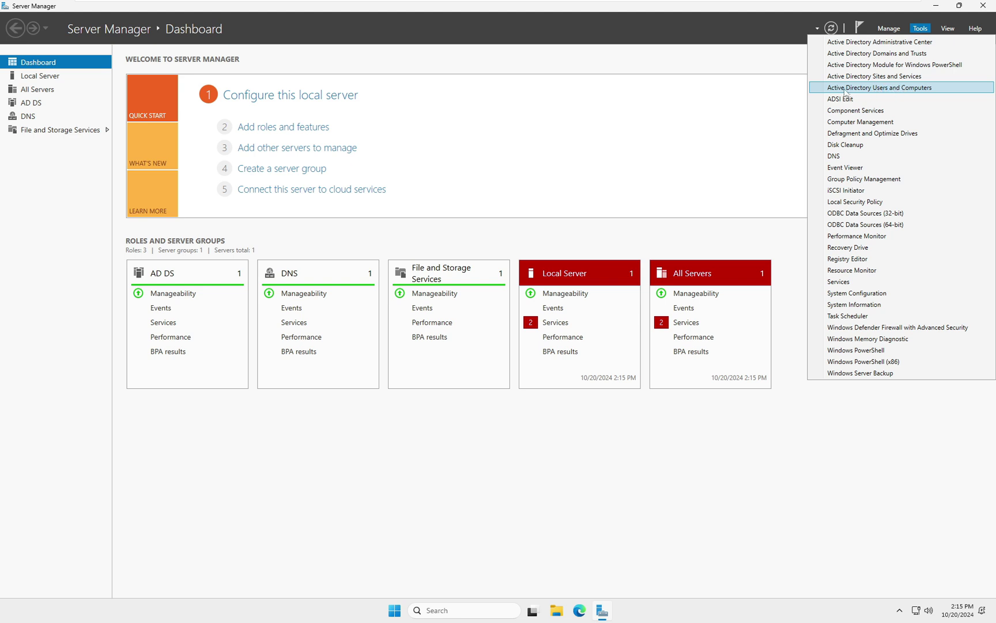
Open Active Directory Users and Computers and list techglobe.local's Computers and Domain Controllers.
left_click(927, 88)
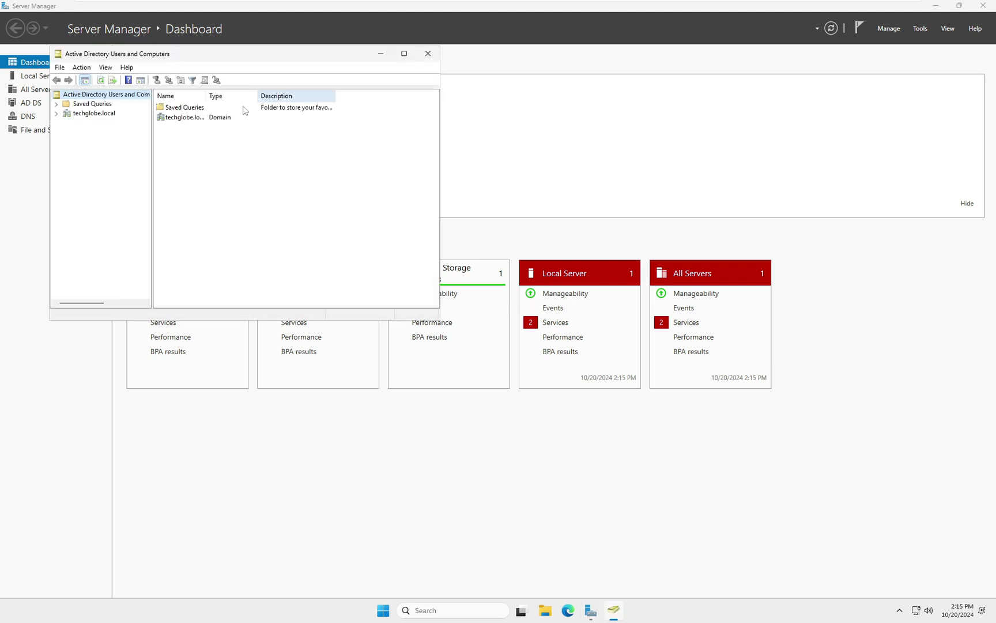
left_click(57, 114)
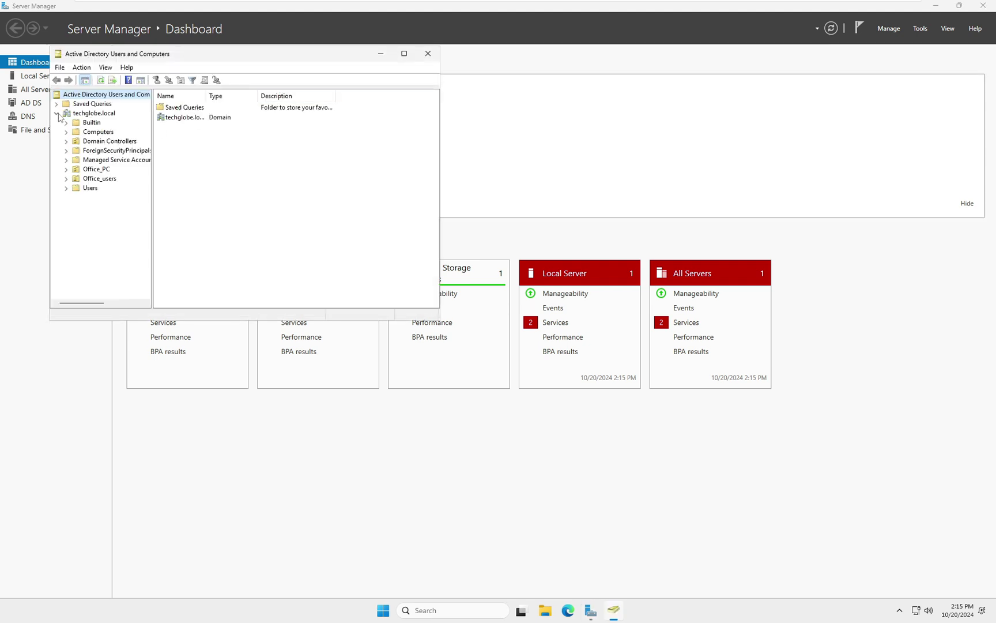
left_click(99, 132)
left_click_drag(206, 97, 282, 103)
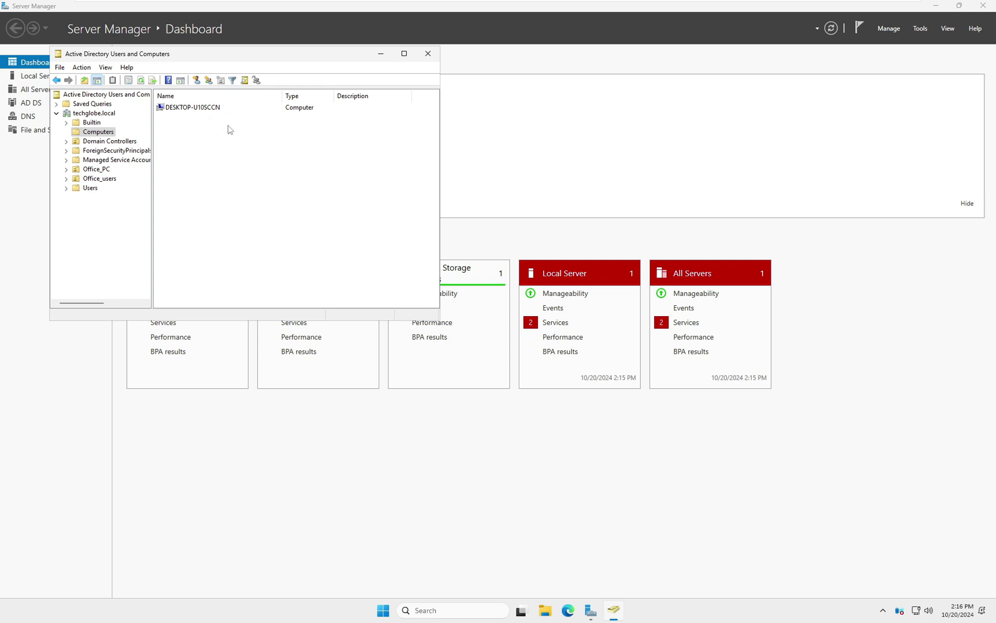
left_click(105, 142)
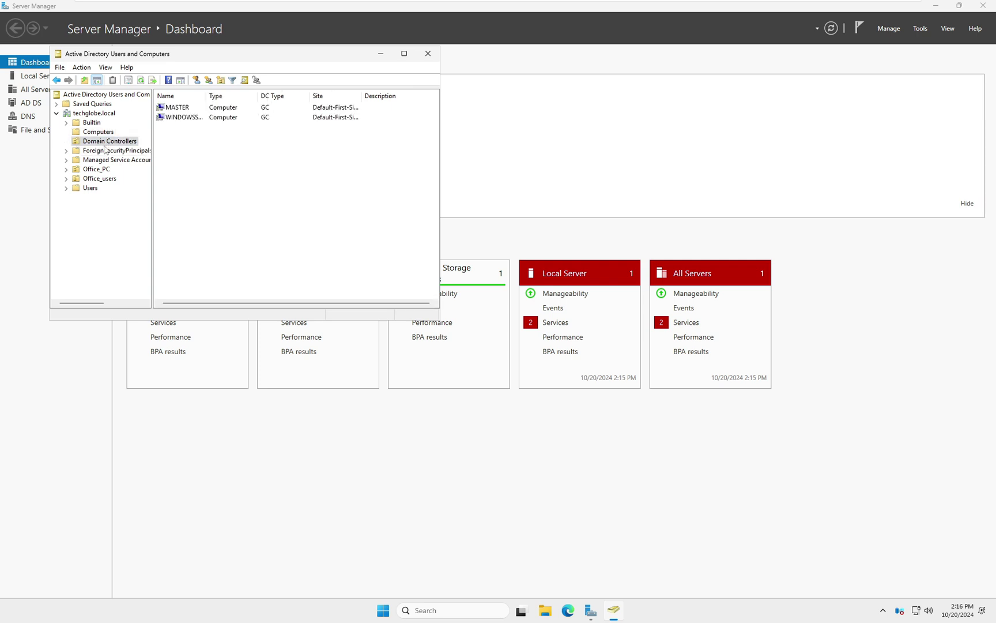
left_click(403, 53)
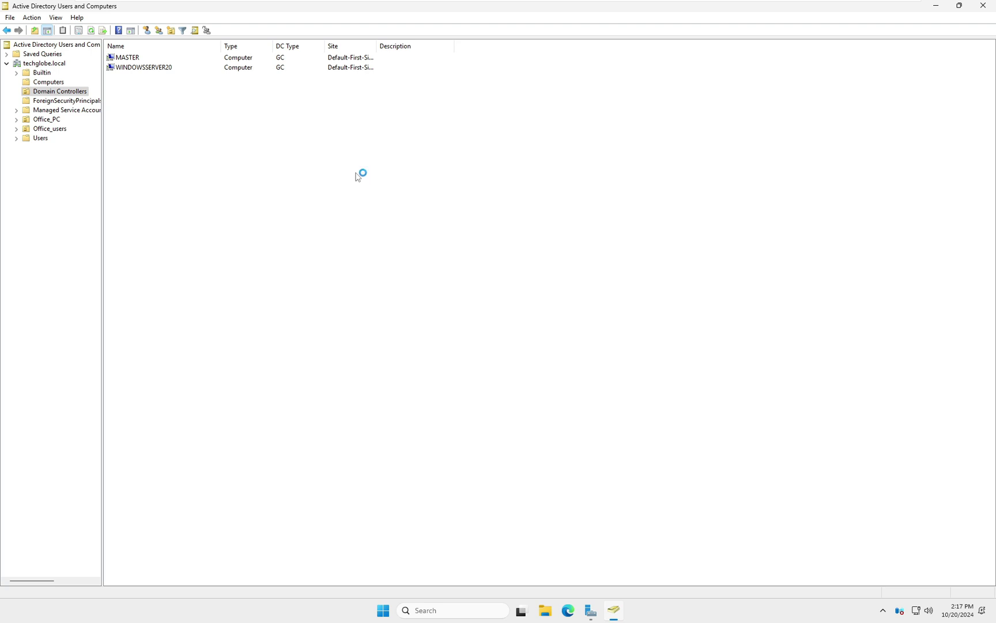
Show the Office_users container, then switch to the Windows Server 2022 machine.
key("Down")
key("Down")
key("Down")
key("Down")
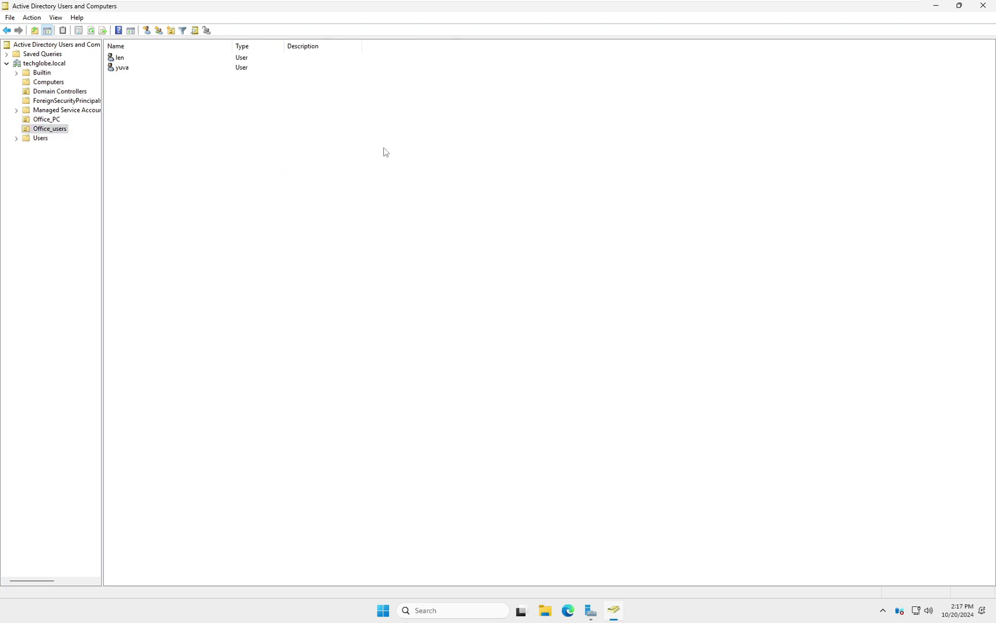
mouse_move(493, 3)
left_click(616, 11)
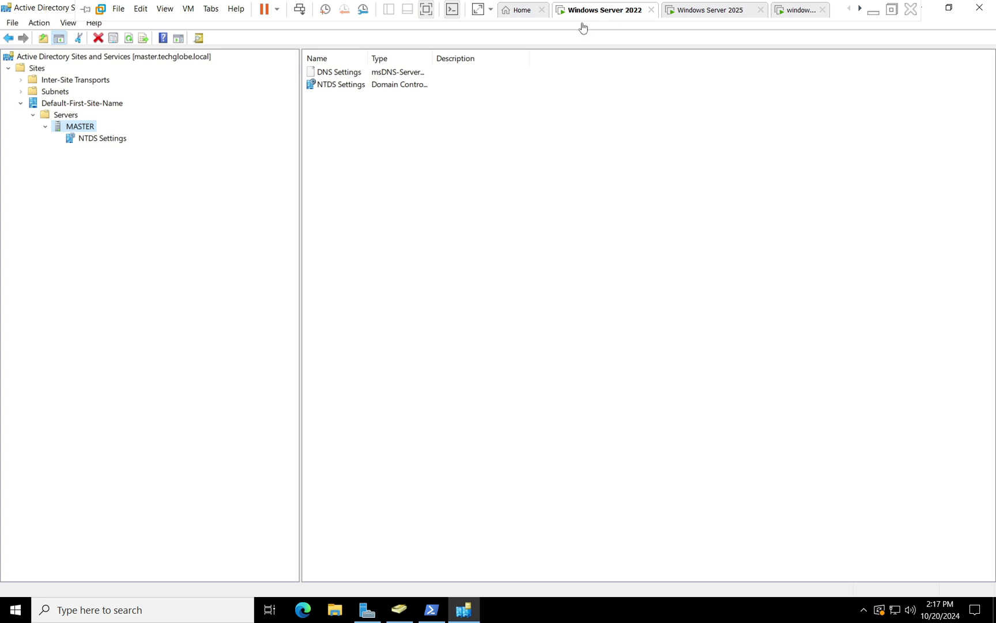
In Sites and Services, replicate configuration from WINDOWSSERVER20's NTDS Settings and acknowledge completion.
left_click(901, 35)
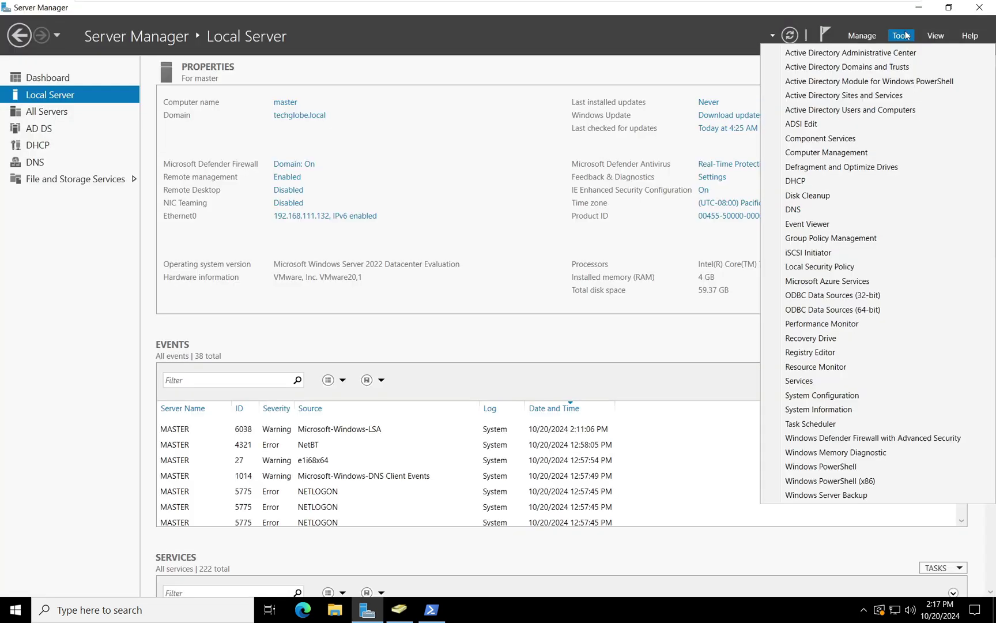
left_click(881, 98)
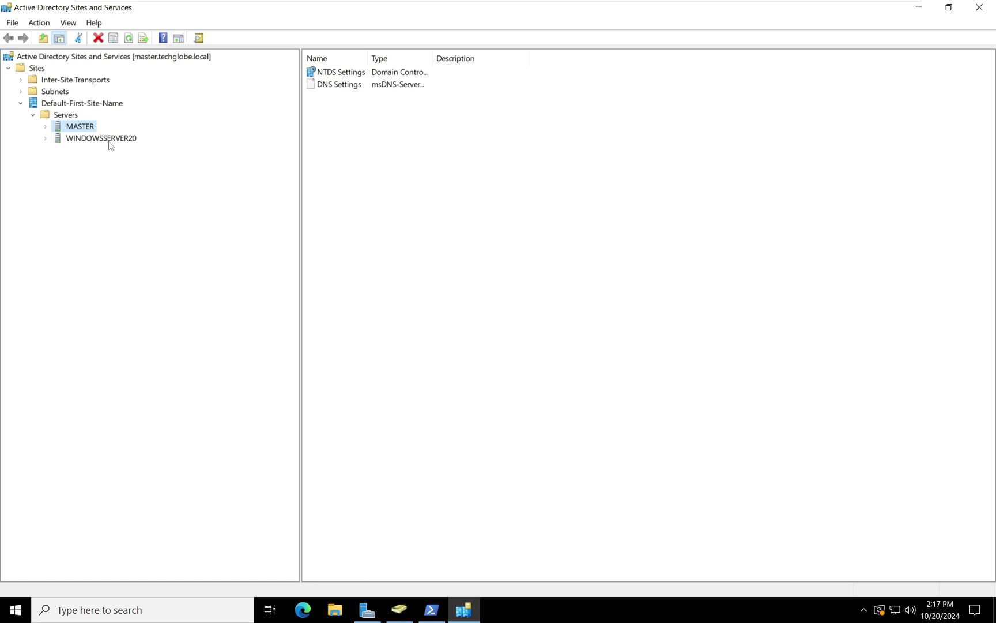
left_click(46, 139)
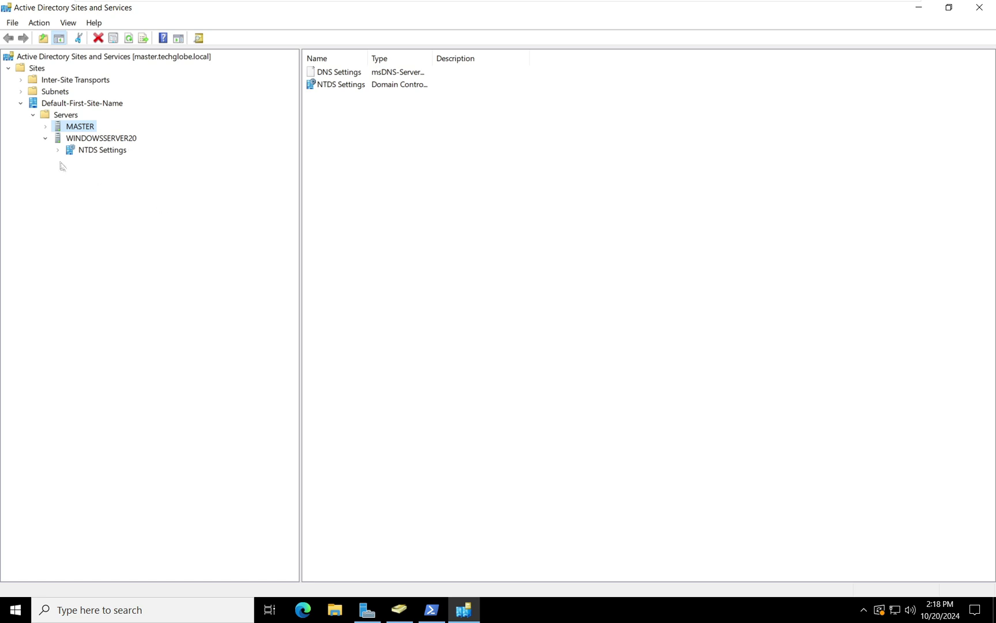
left_click(89, 152)
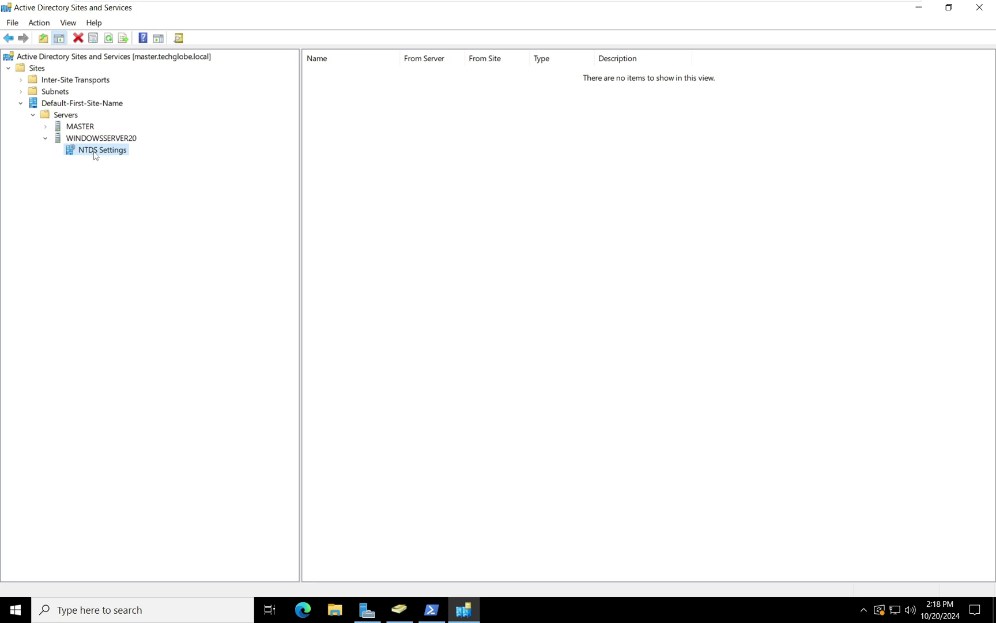
right_click(96, 155)
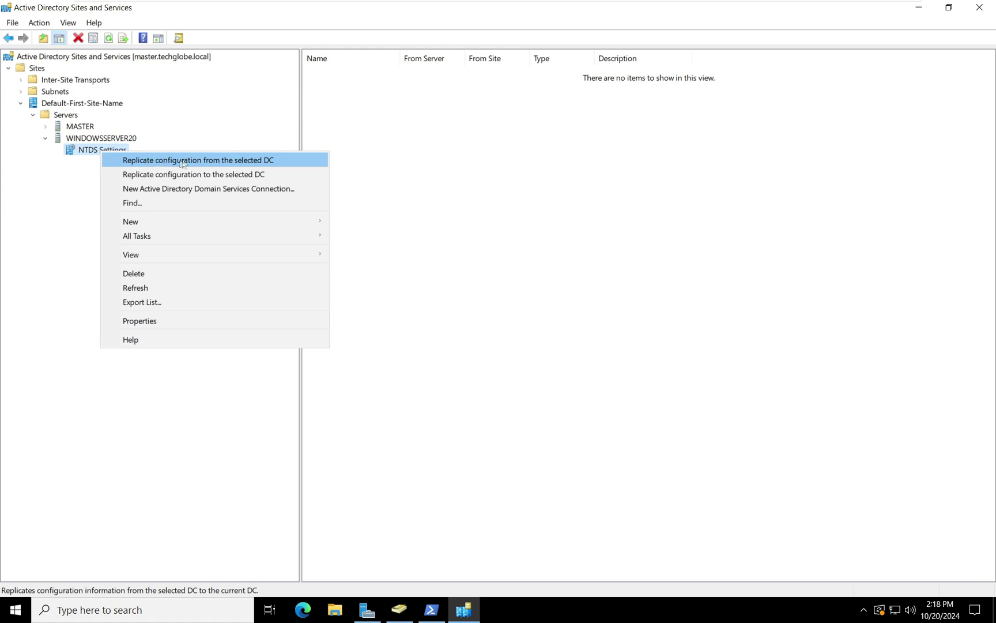
left_click(211, 162)
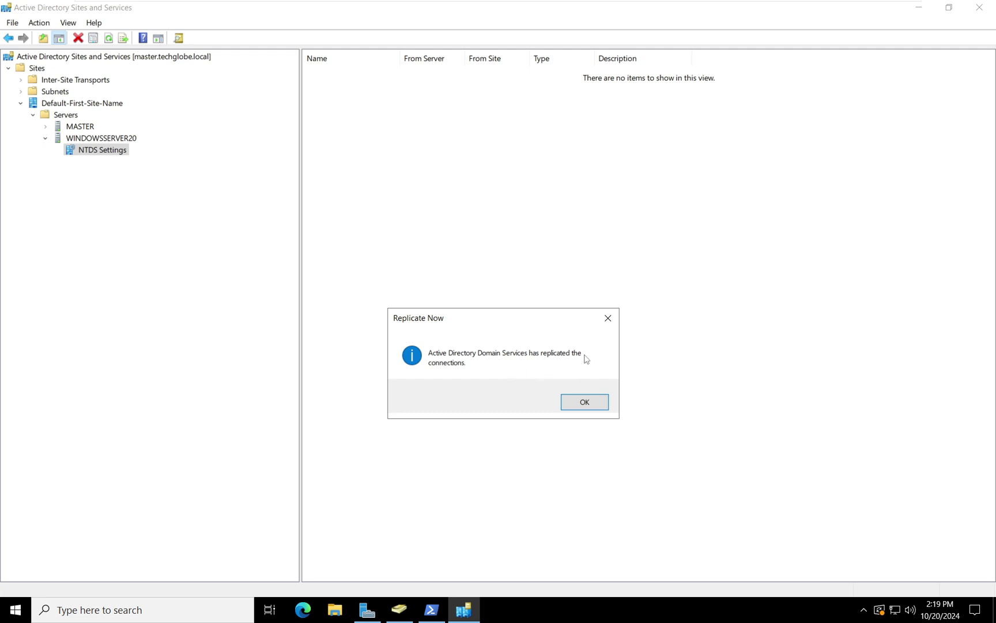
left_click(583, 403)
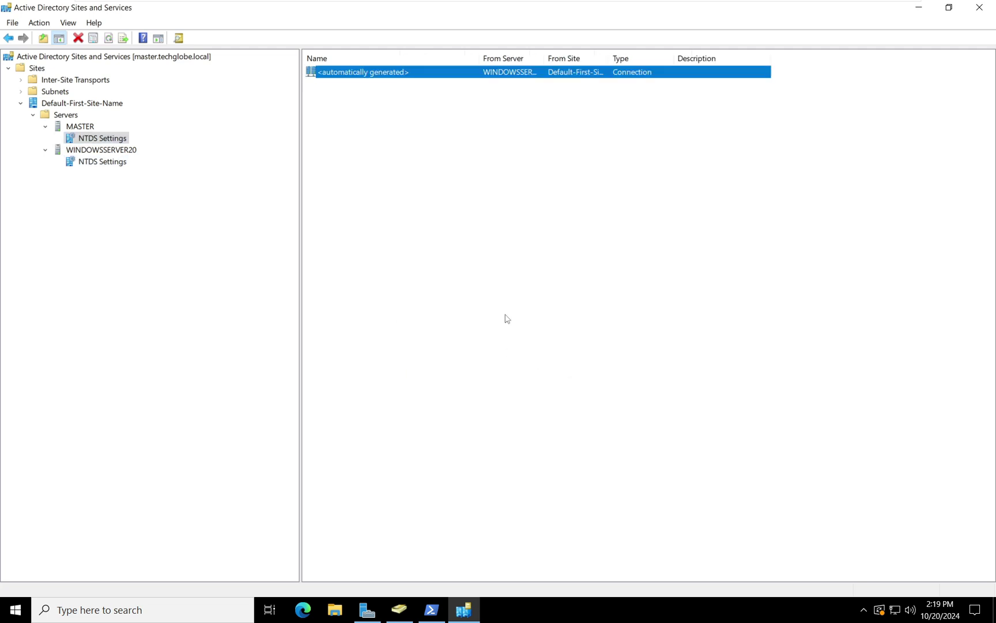
On the Windows Server 2025 machine, browse Computers, Domain Controllers, Office_PC and Office_users, then return to Server Manager.
mouse_move(650, 3)
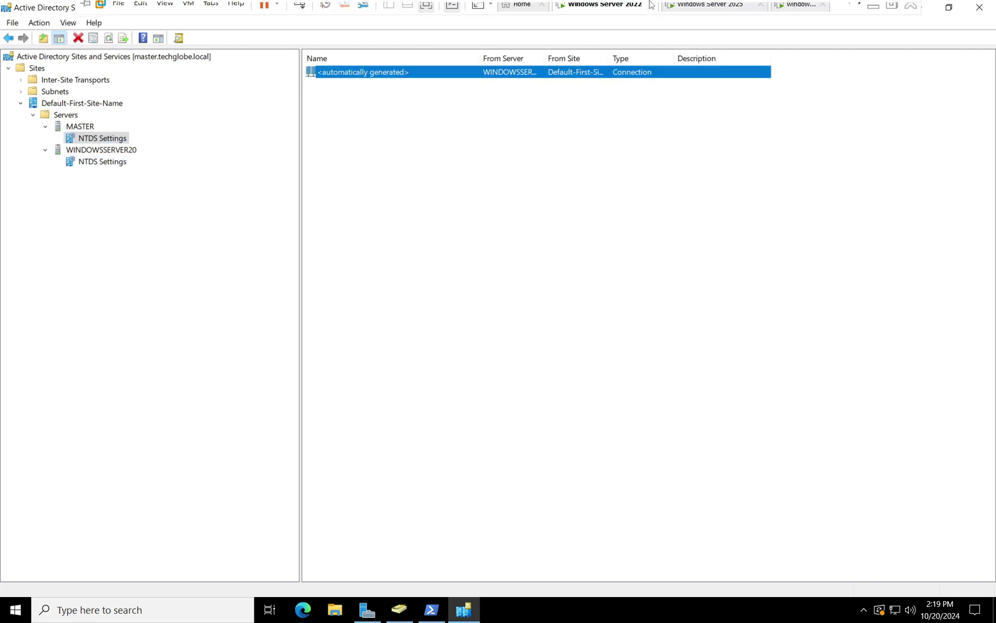
left_click(718, 12)
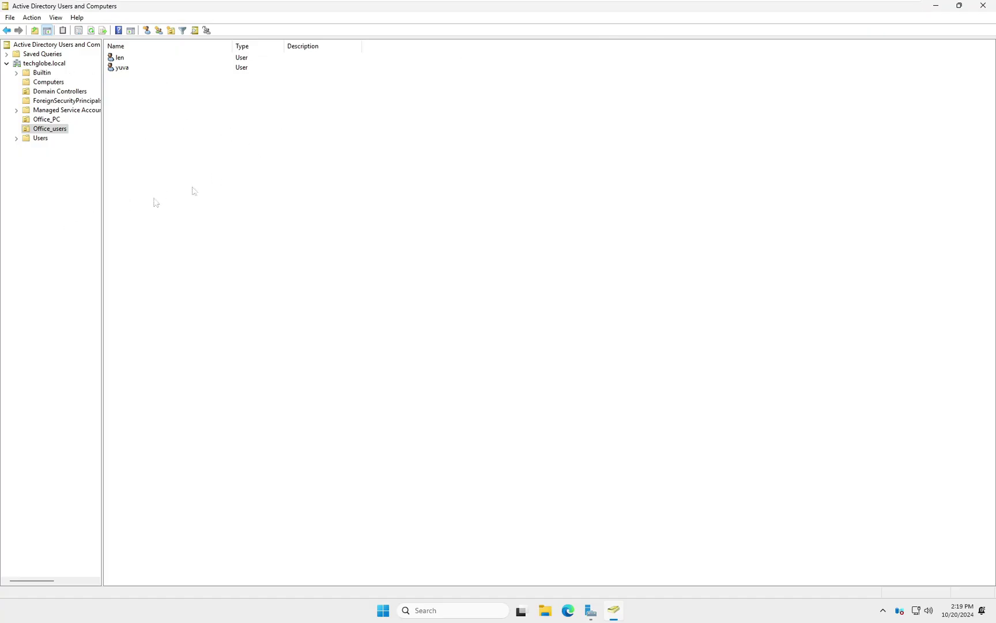
left_click(51, 84)
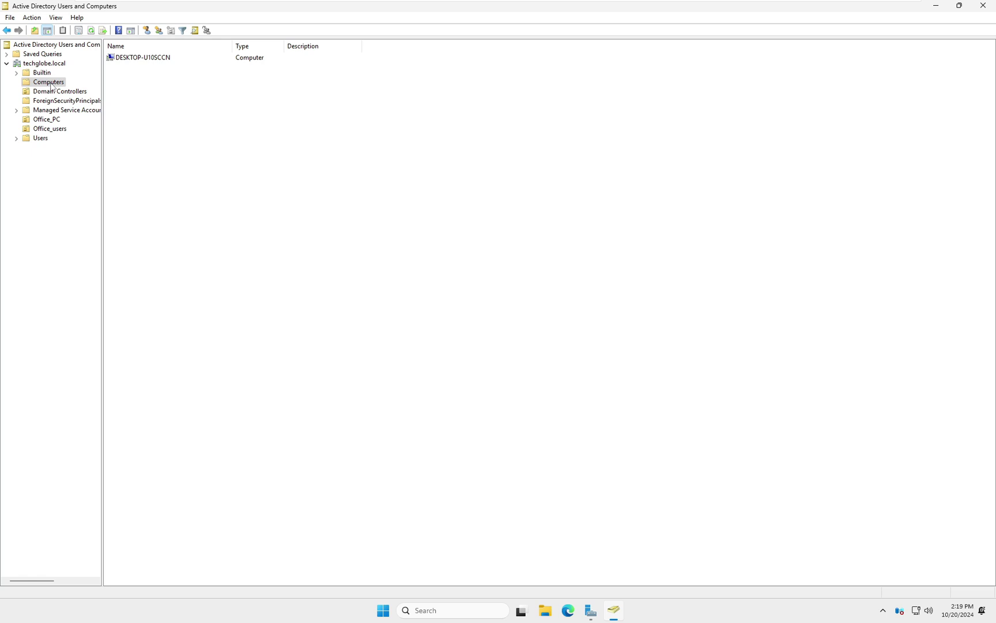
left_click(46, 92)
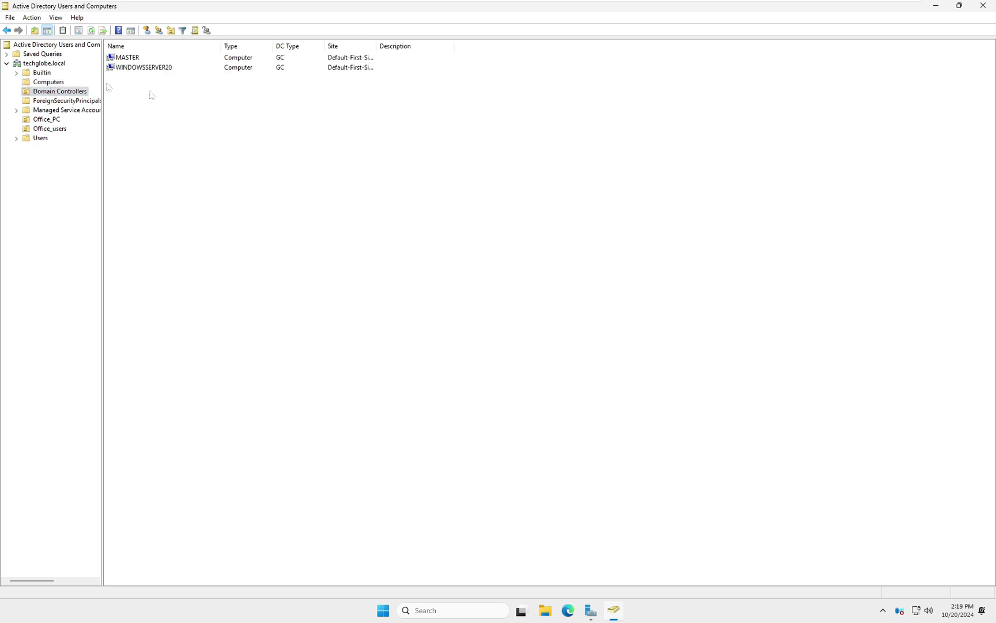
left_click(49, 129)
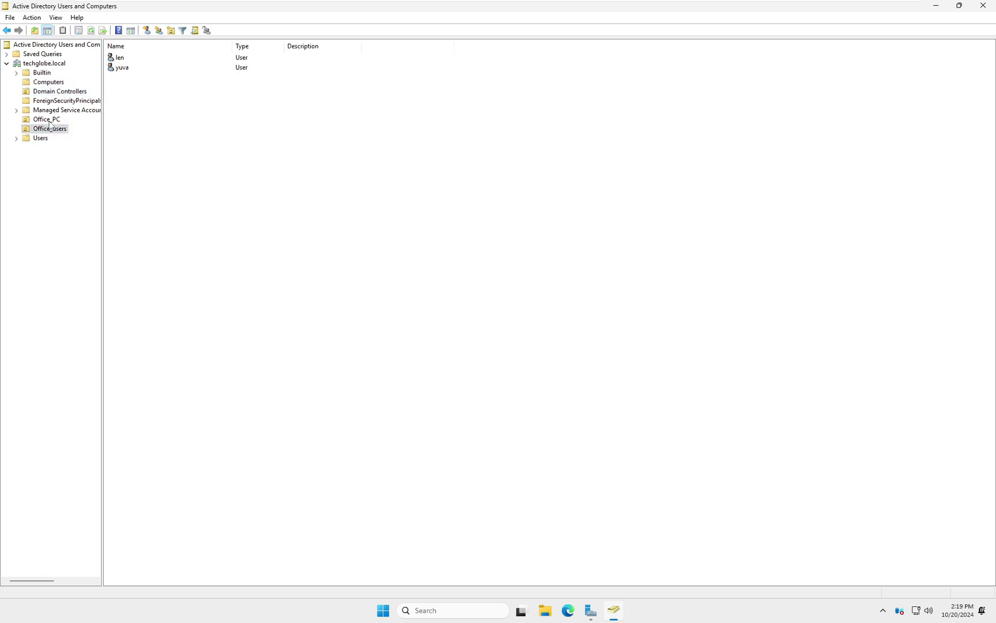
left_click(50, 120)
left_click(52, 132)
left_click(592, 610)
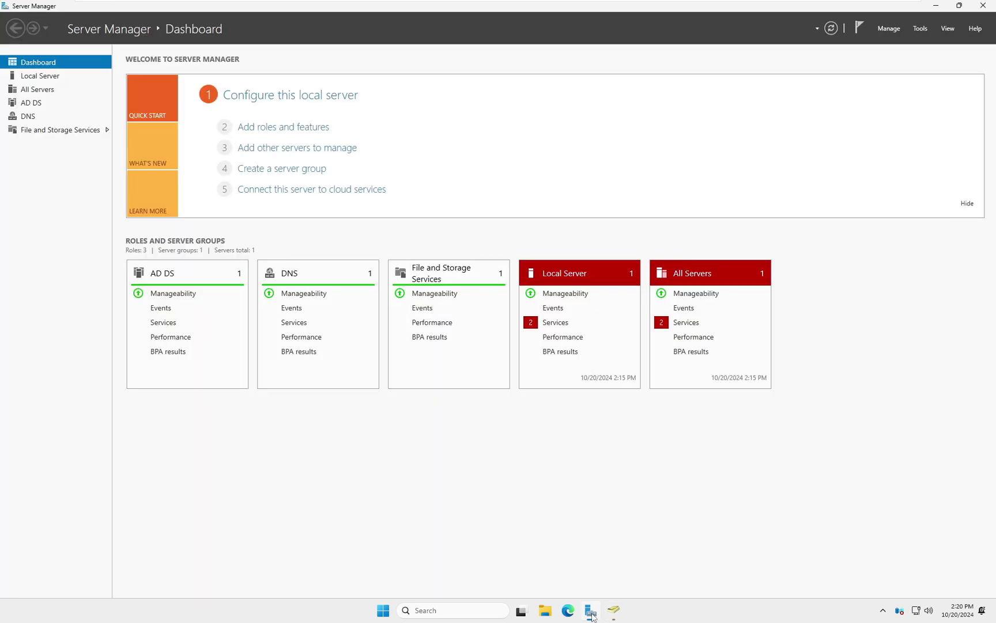
Open Sites and Services maximized and expand Sites > Default-First-Site-Name > Servers.
left_click(921, 29)
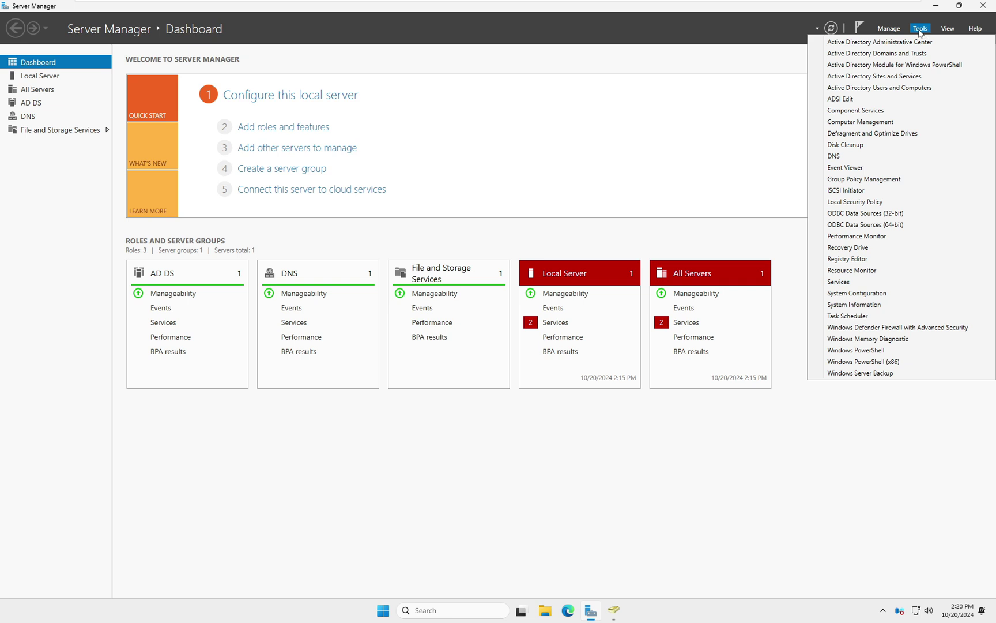
left_click(844, 80)
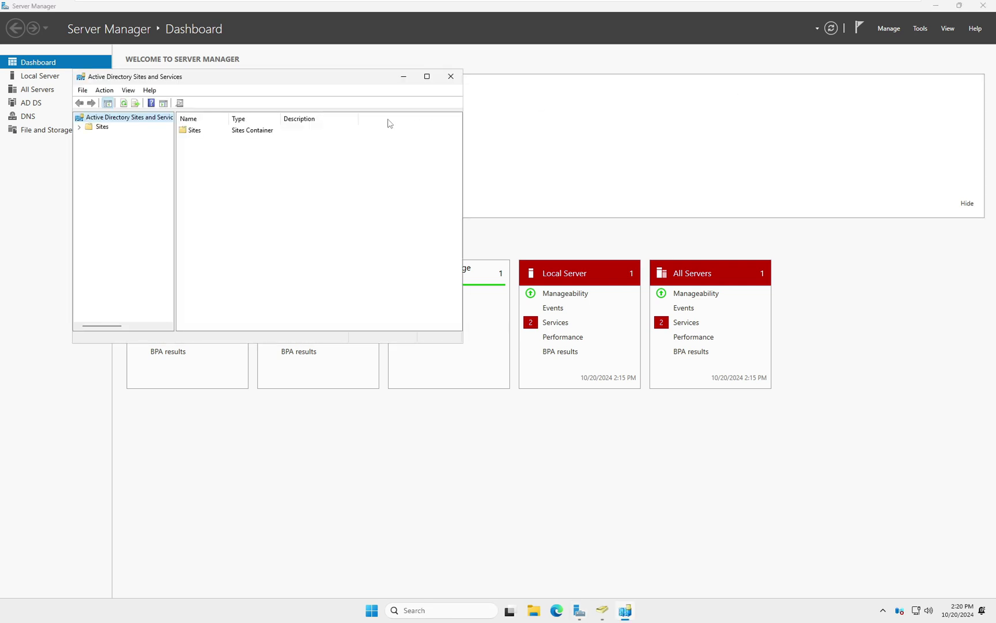
left_click(79, 127)
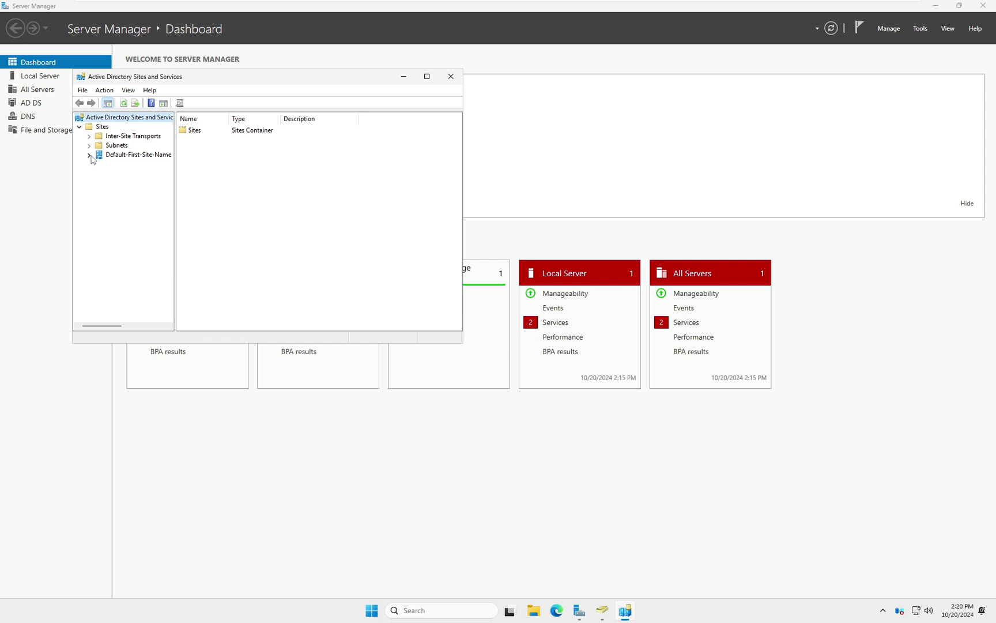
left_click(89, 154)
left_click(99, 164)
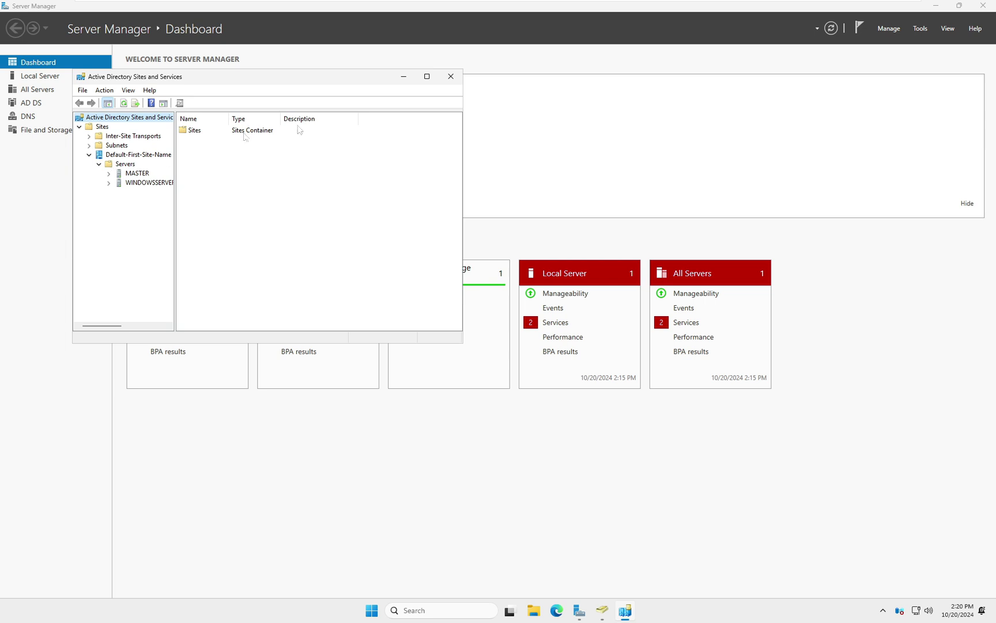
left_click(426, 76)
left_click_drag(103, 135, 247, 135)
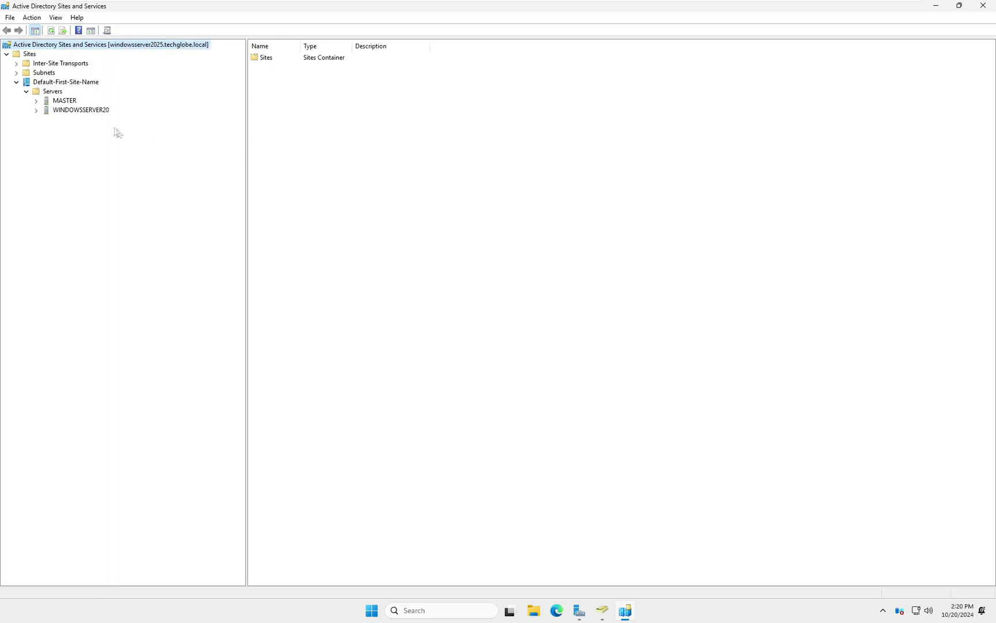
Run Check Replication Topology on WINDOWSSERVER20's NTDS Settings.
left_click(36, 110)
right_click(63, 121)
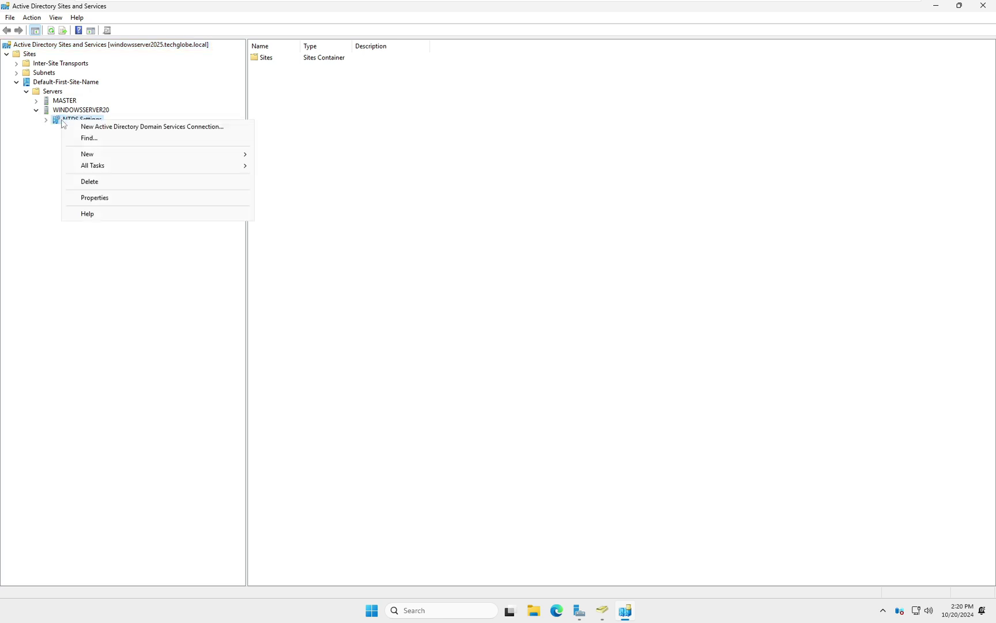
mouse_move(87, 168)
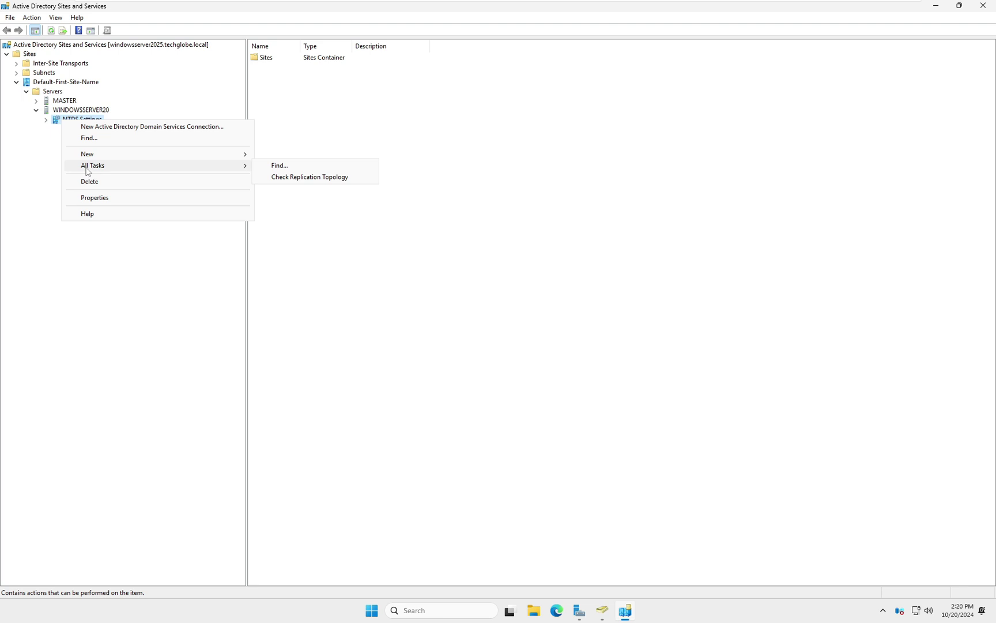
left_click(296, 177)
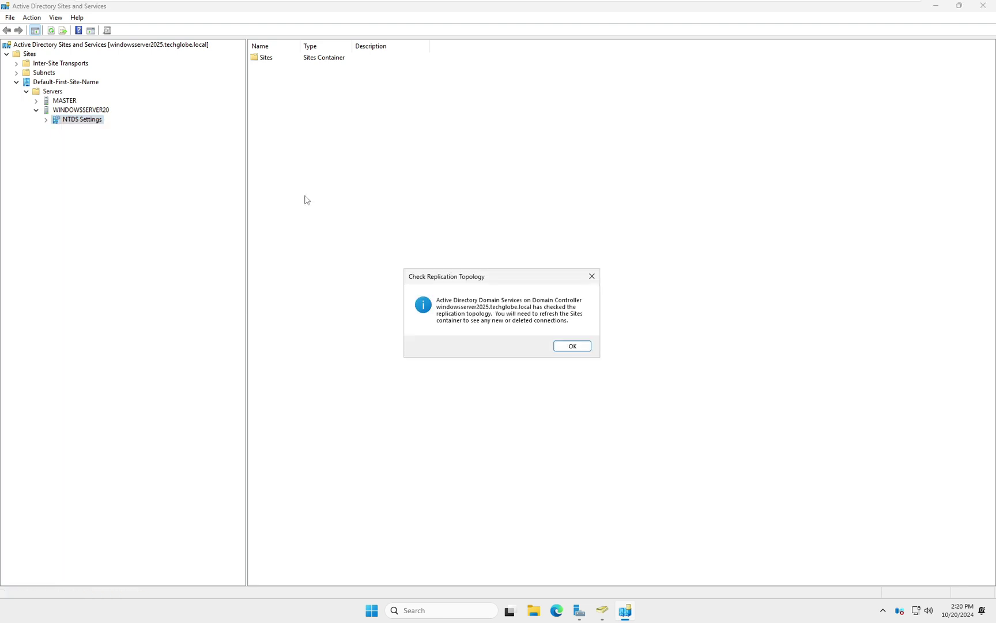
Replicate WINDOWSSERVER20's automatically generated connection from MASTER now and dismiss the success message.
left_click(572, 346)
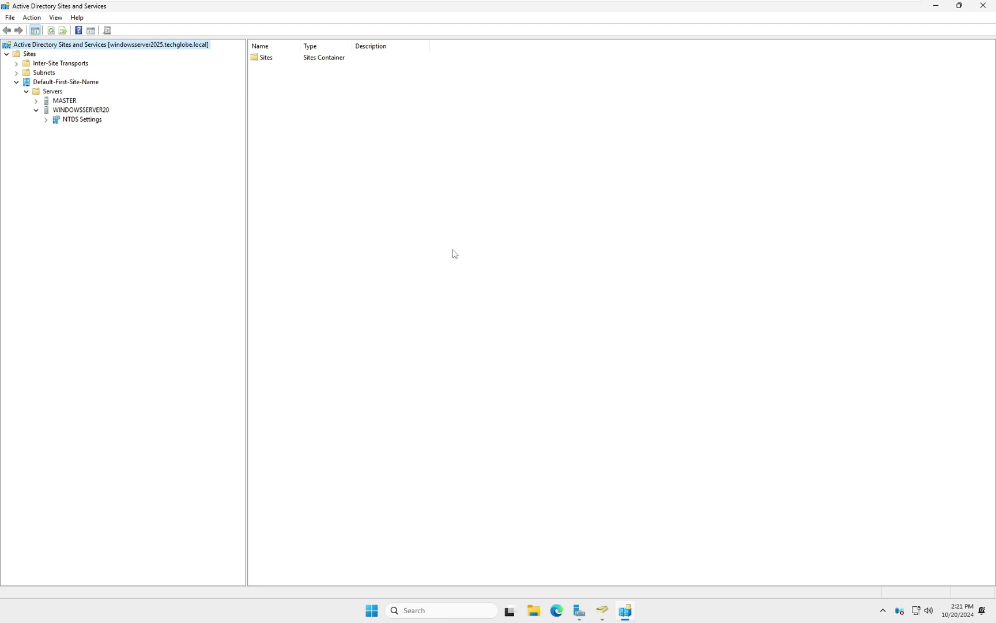
left_click(74, 120)
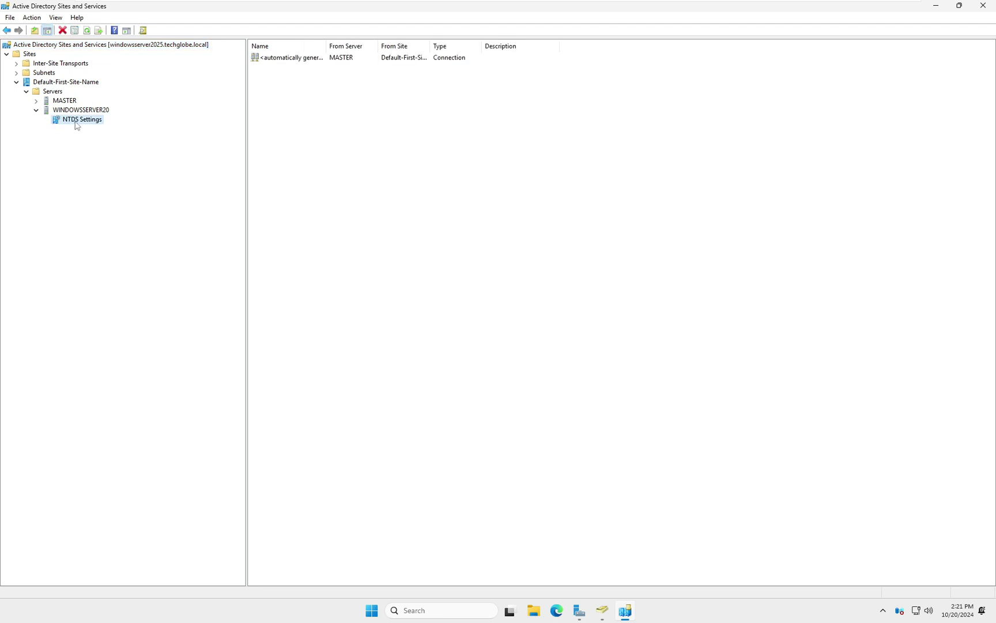
left_click_drag(326, 46, 518, 46)
right_click(300, 59)
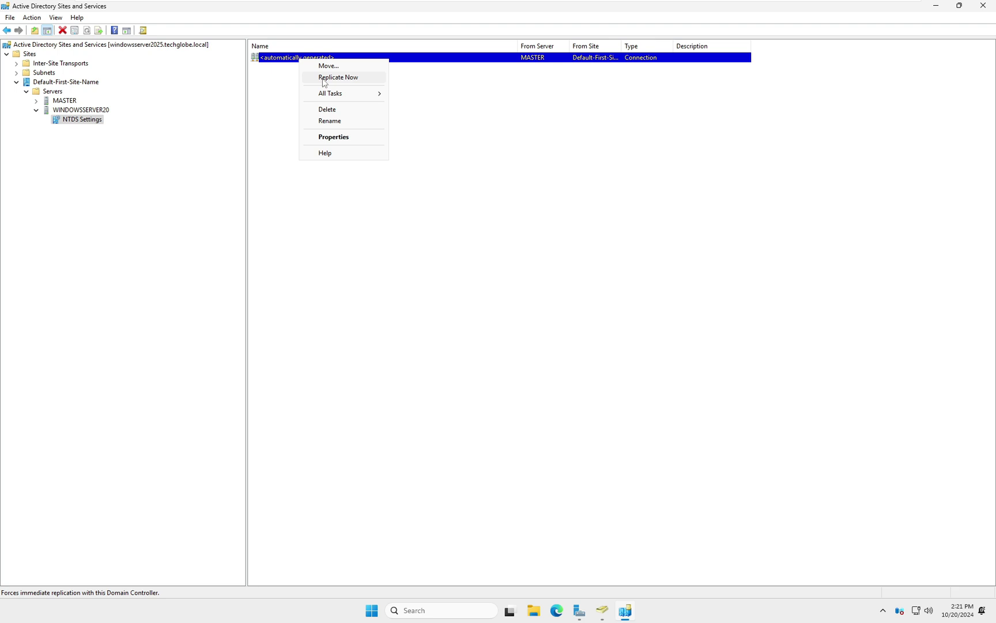
left_click(324, 78)
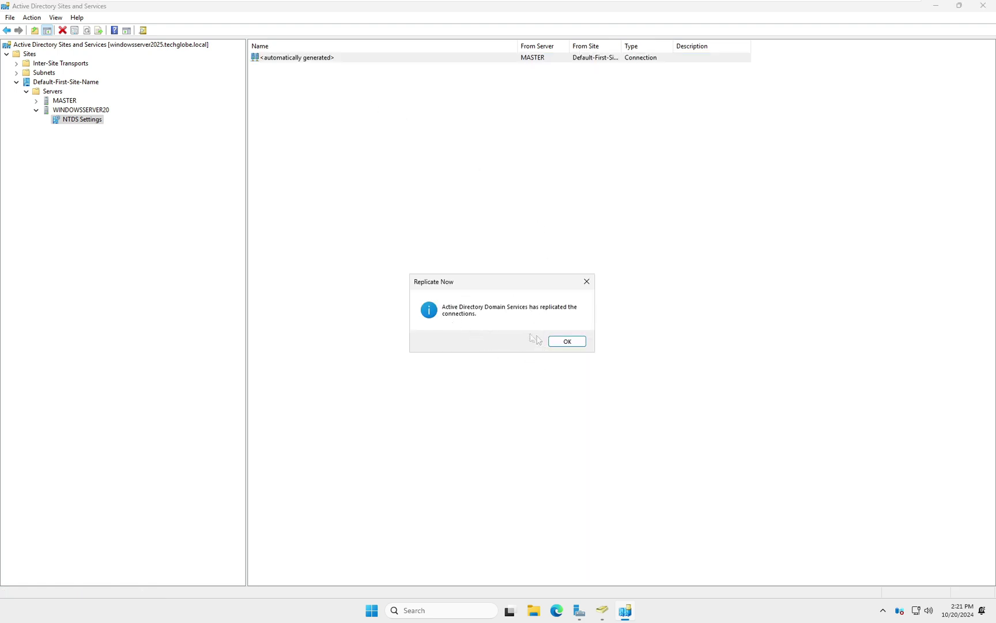
left_click(567, 341)
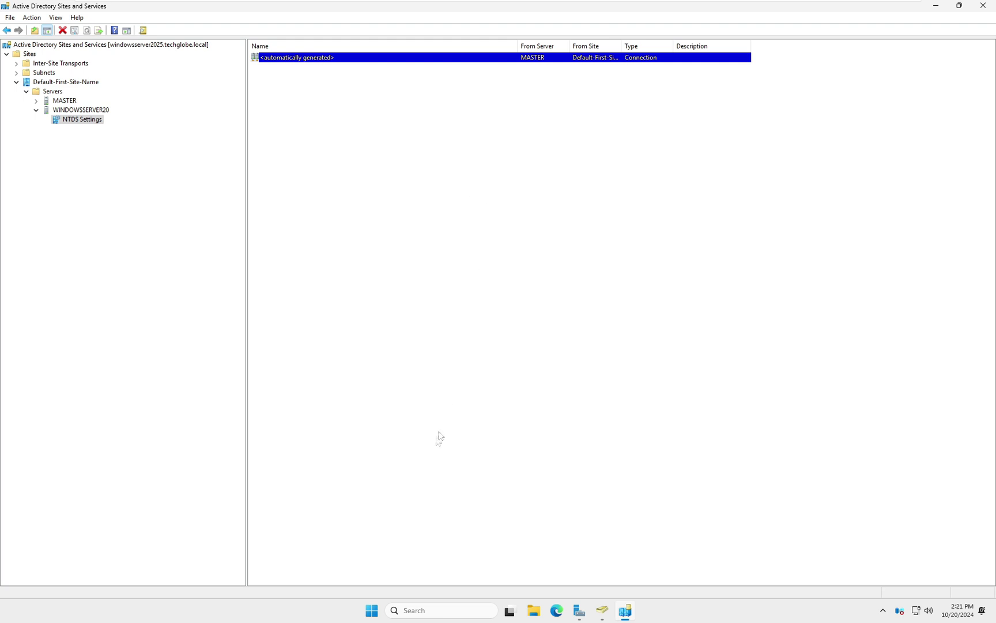
left_click(372, 610)
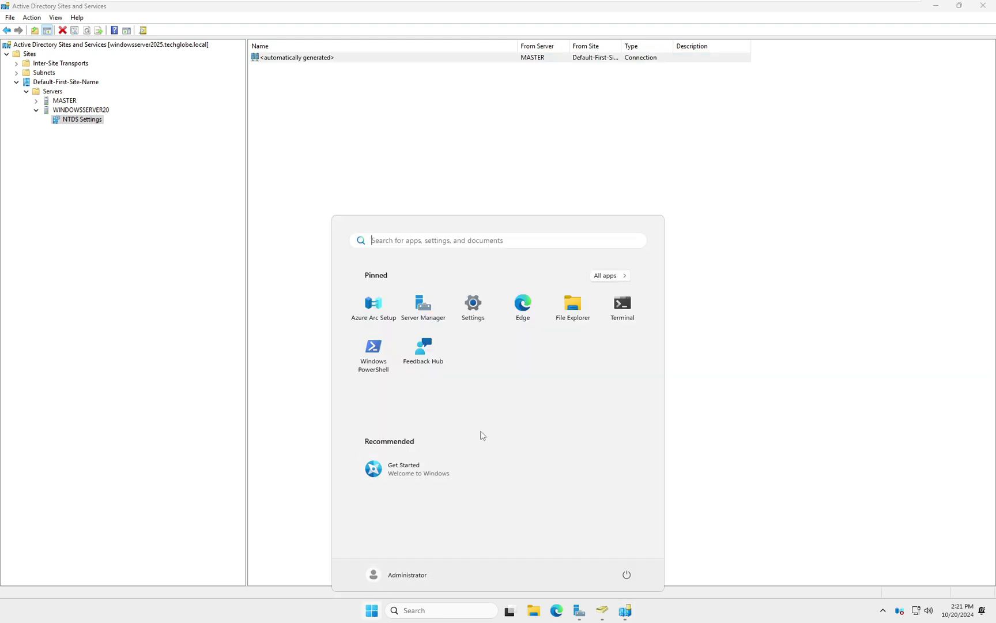
Open Windows PowerShell and start ntdsutil in FSMO roles maintenance.
left_click(622, 302)
left_click_drag(334, 60, 476, 193)
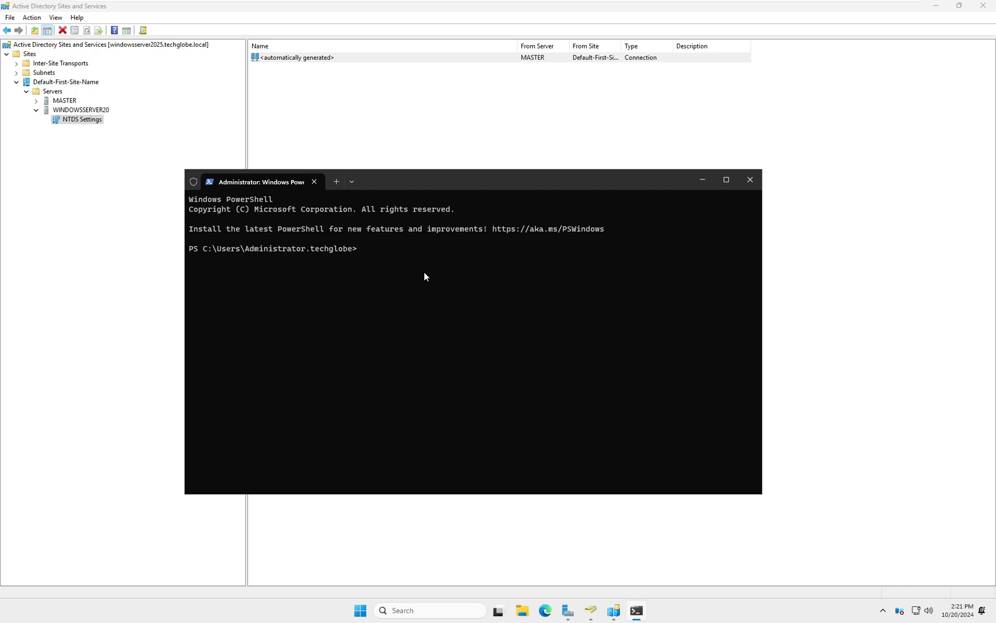
type("ntdsutil")
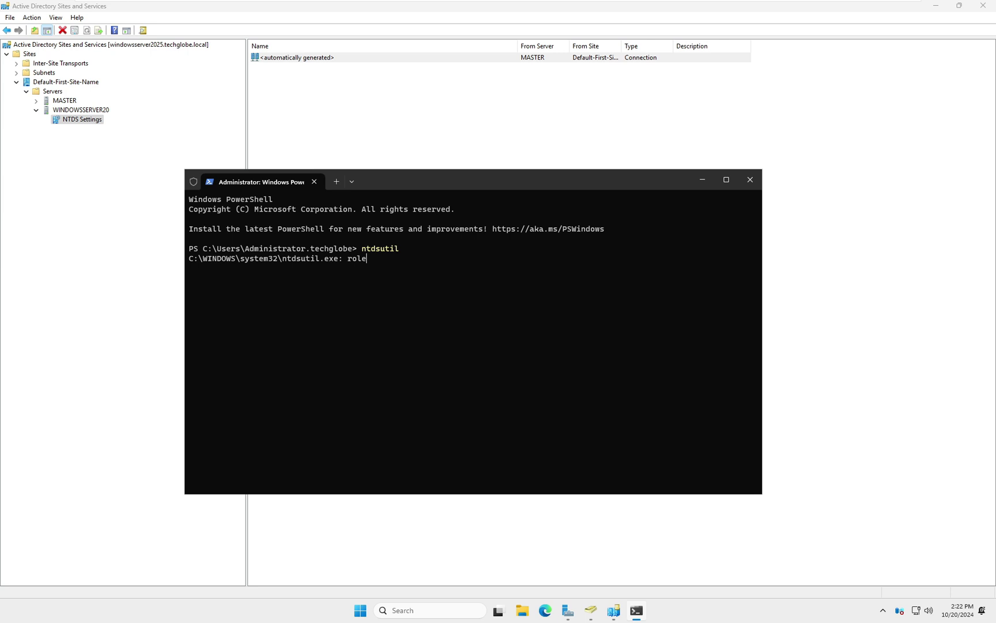
key("Return")
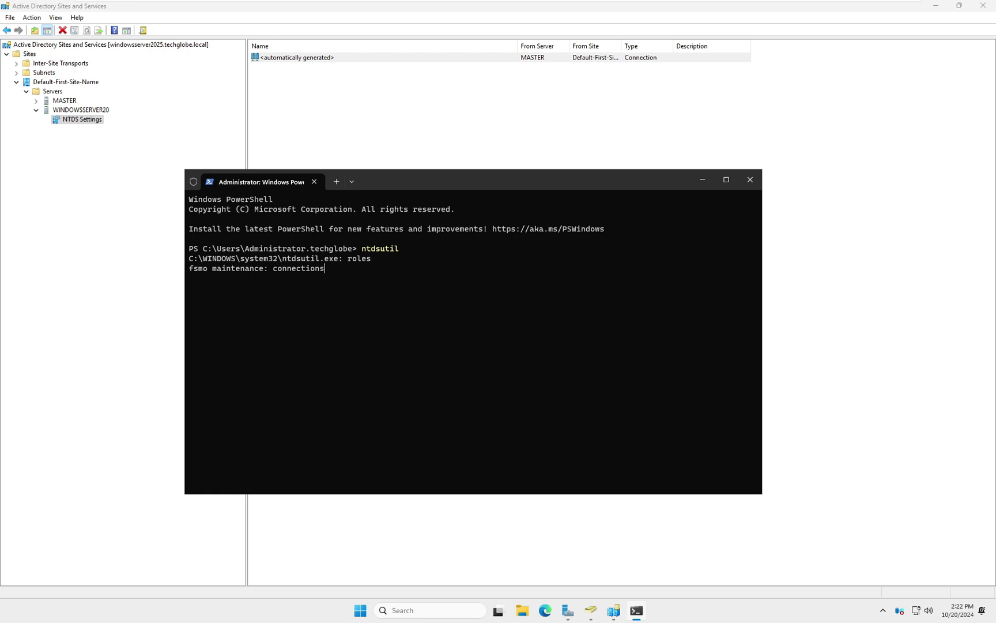
Connect ntdsutil to server windowsserver2025, quit back to fsmo maintenance, and run help.
type("connections")
key("Return")
type("connect to server")
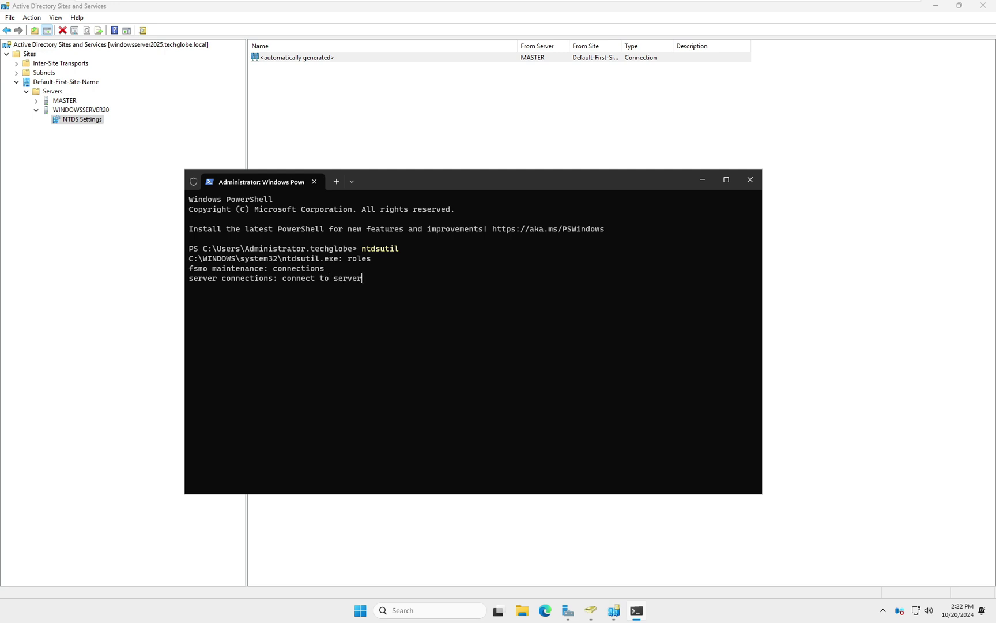
type(" windowsserver2025")
key("Return")
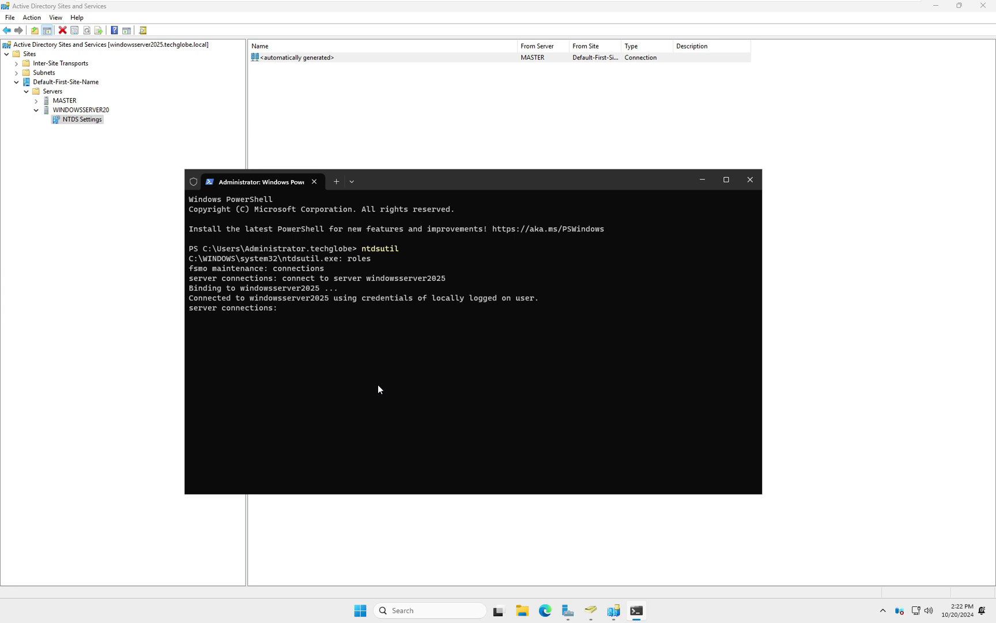
type("quit")
key("Return")
type("help")
key("Return")
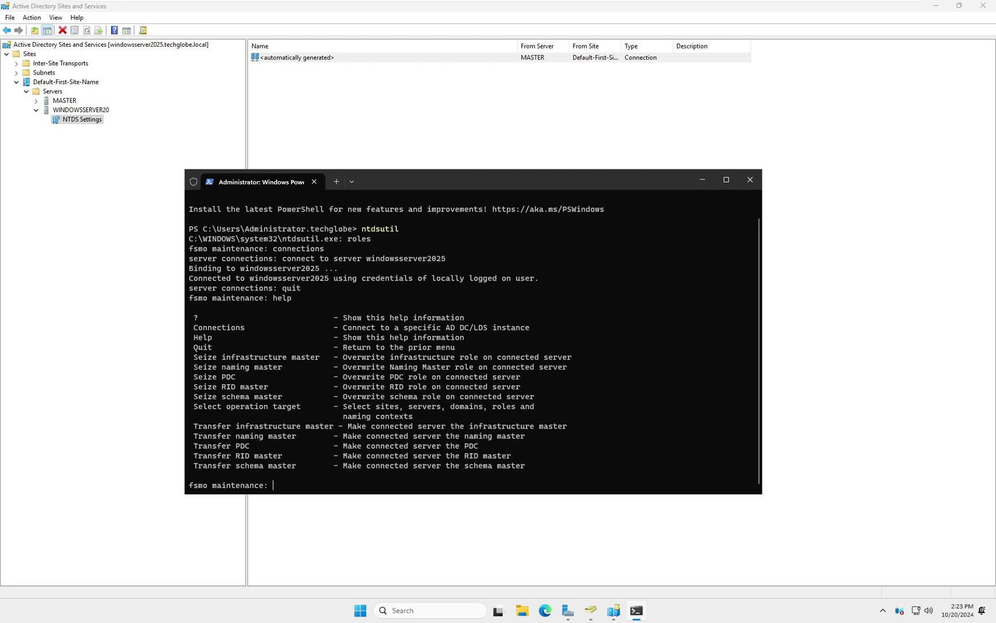
Maximize the terminal and copy 'Transfer infrastructure master' from the help output.
left_click(727, 180)
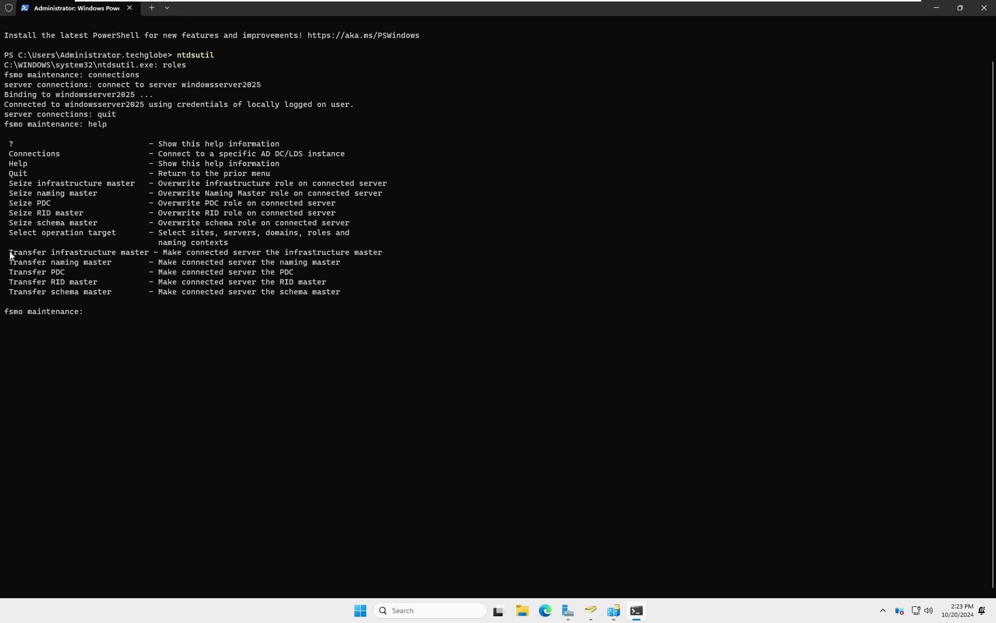
left_click_drag(9, 254, 150, 254)
key("super+c")
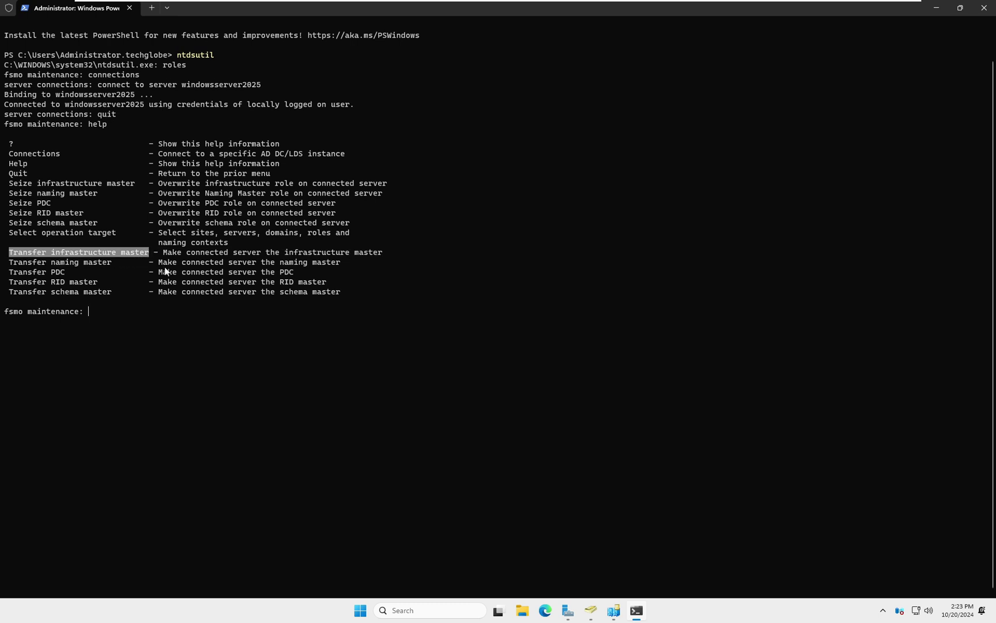
right_click(165, 266)
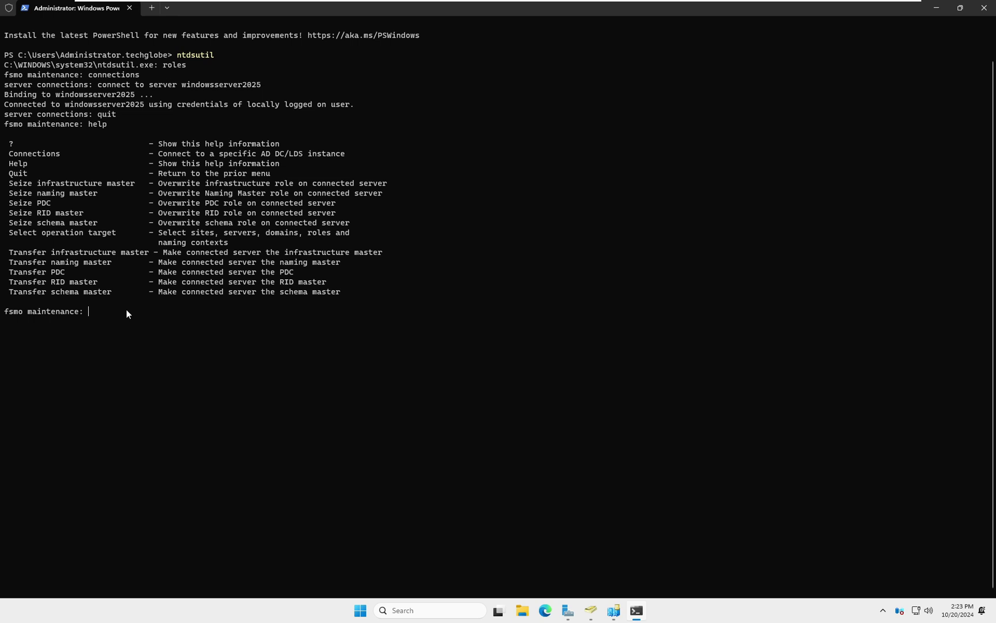
Transfer the infrastructure master and naming master roles, confirming each with Yes.
right_click(158, 316)
key("Return")
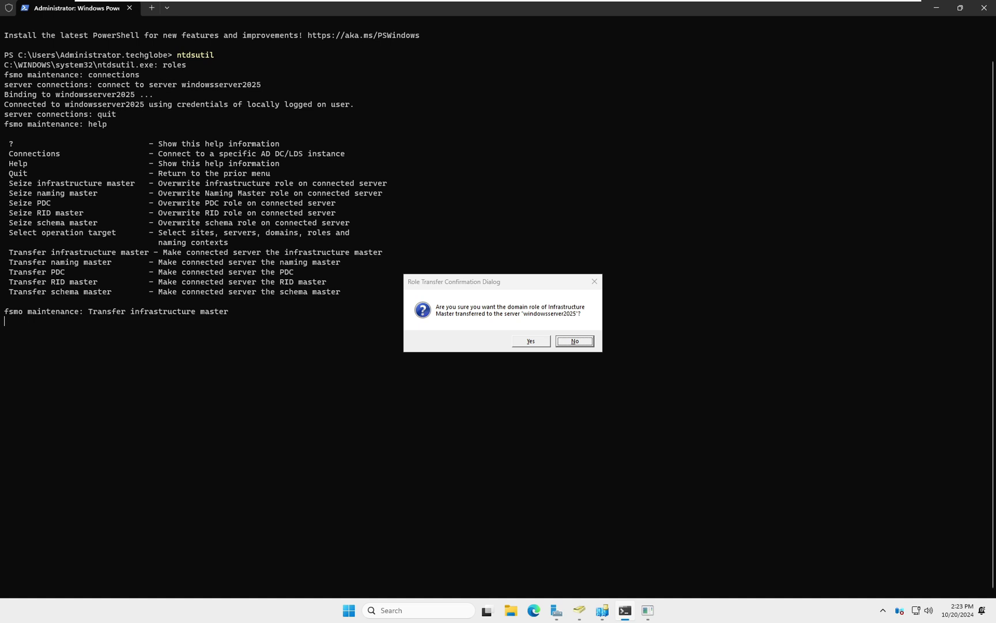
left_click(541, 340)
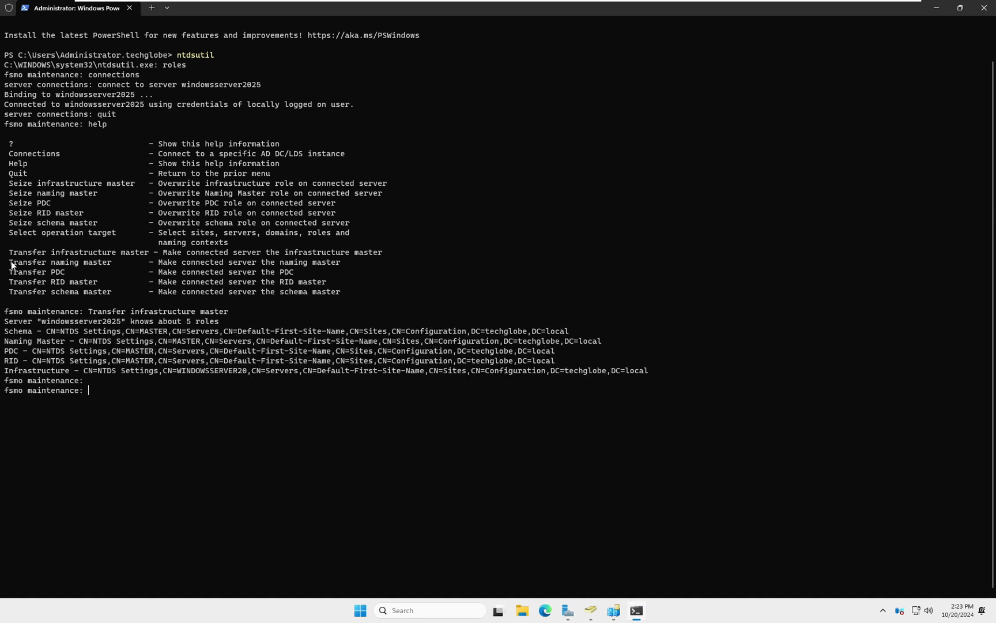
left_click_drag(9, 262, 82, 263)
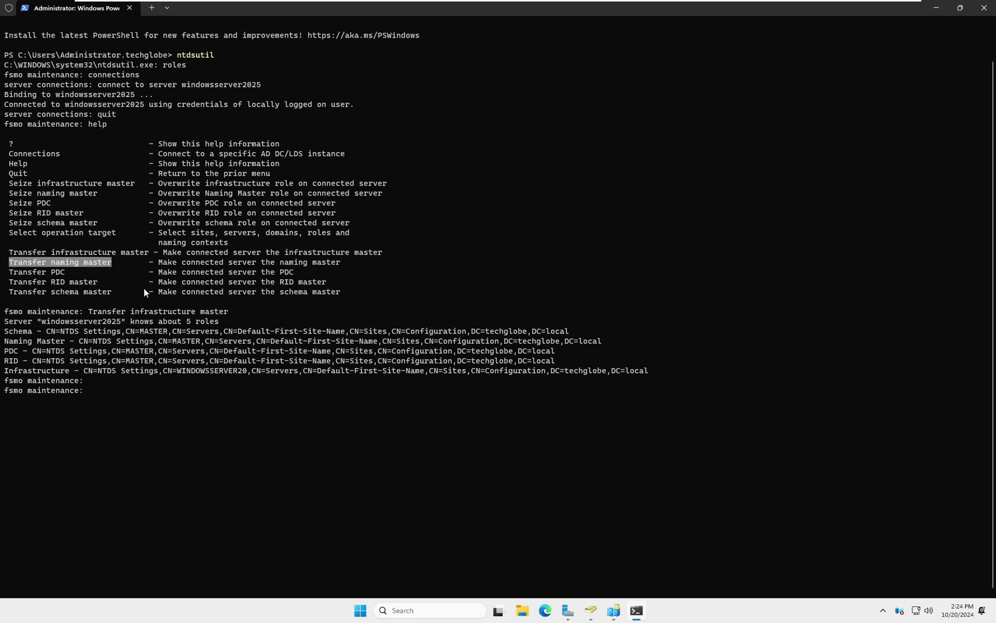
key("ctrl+c")
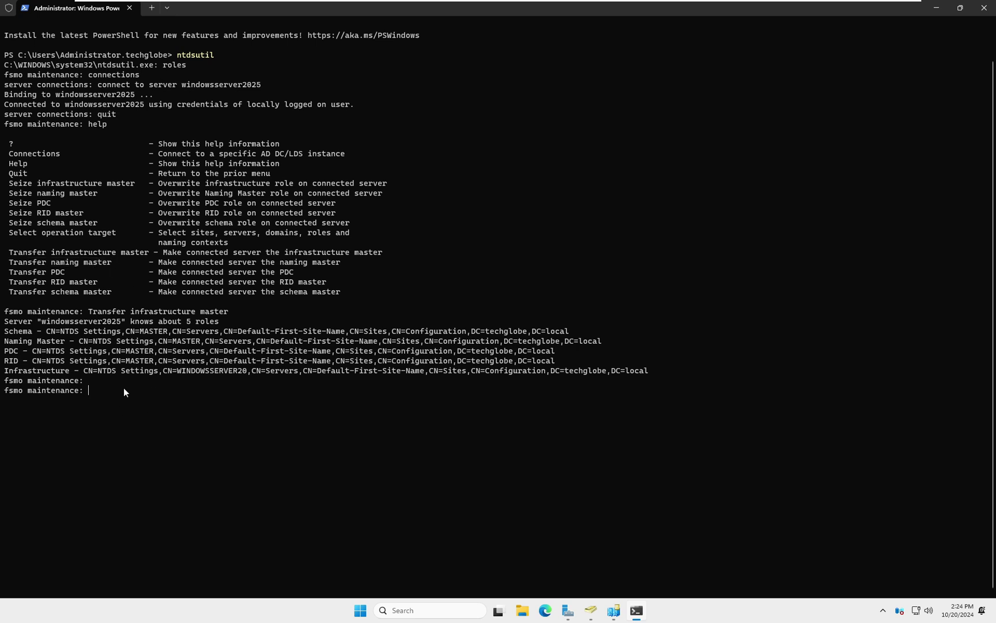
key("ctrl+v")
key("Return")
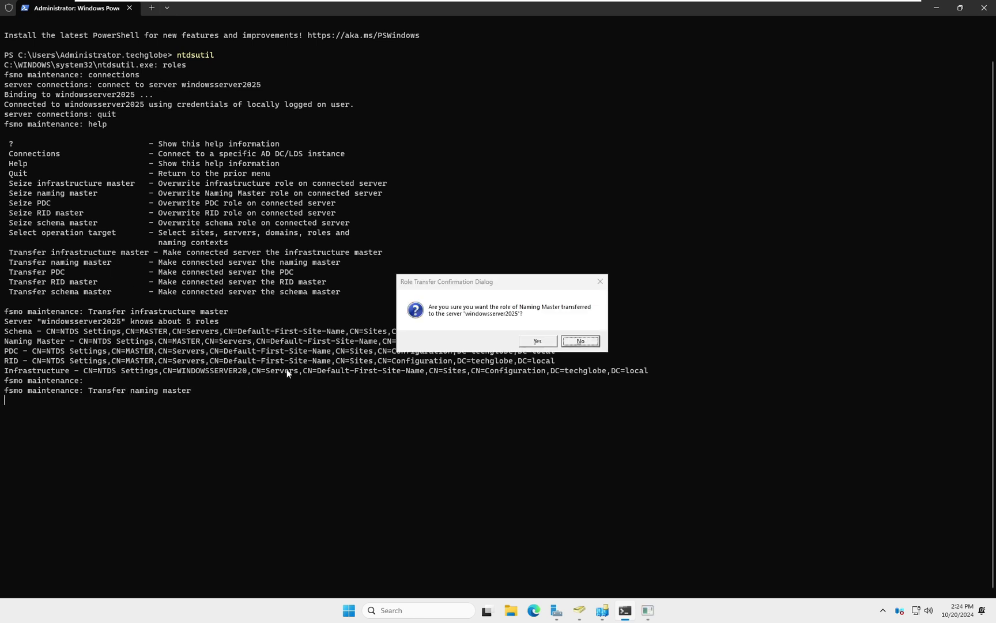
left_click(524, 341)
Transfer the PDC and RID master roles, confirming each with Yes.
left_click_drag(10, 271, 65, 275)
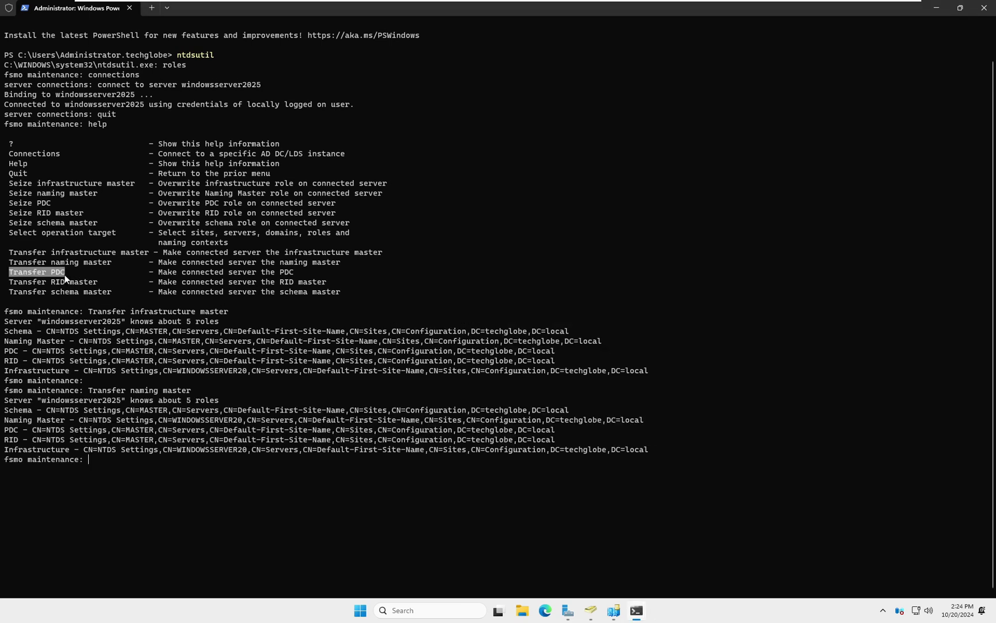
right_click(68, 276)
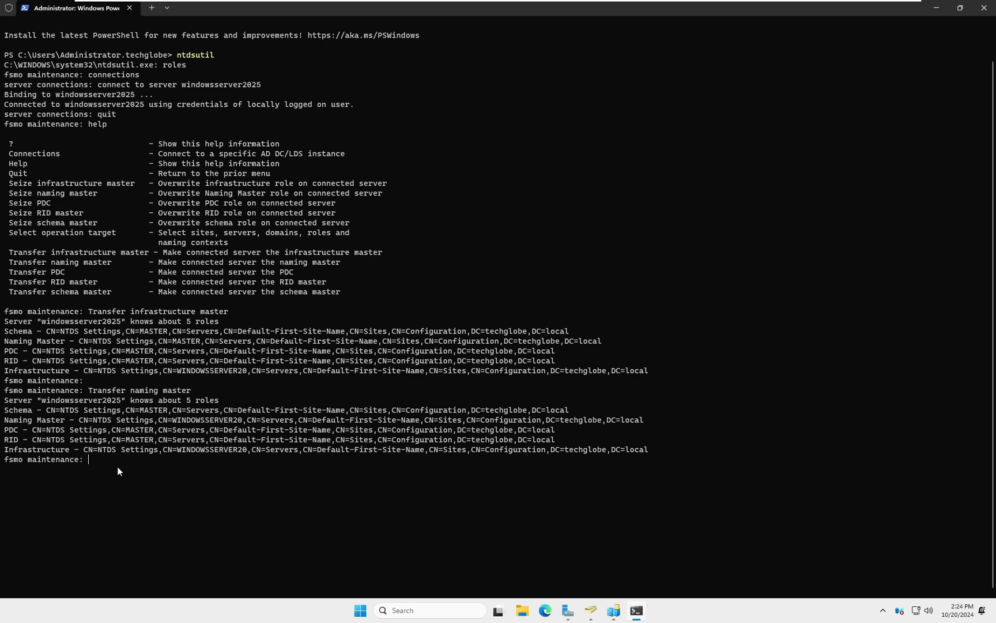
key("Return")
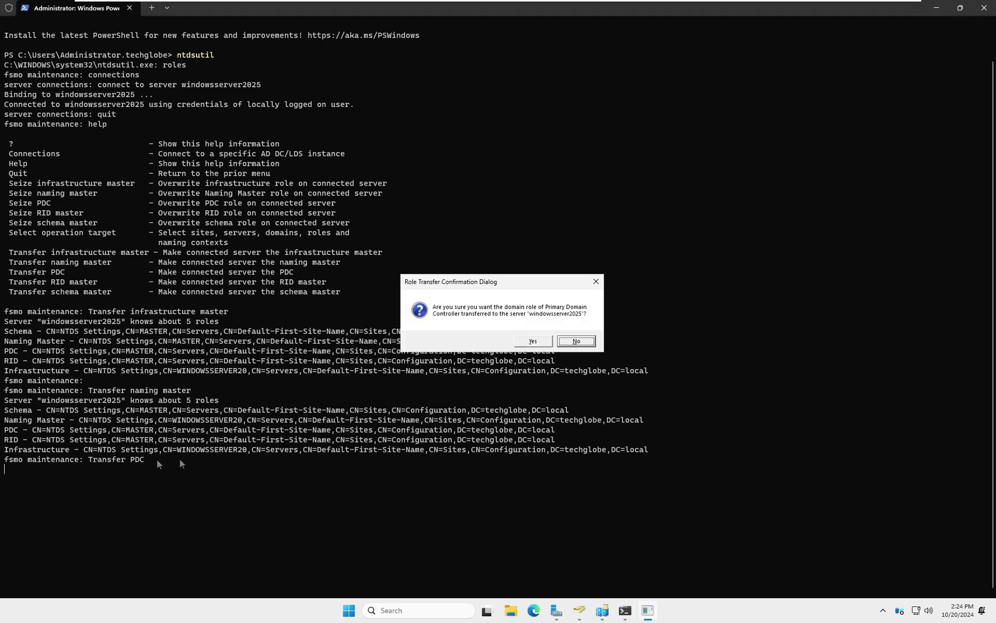
left_click(542, 342)
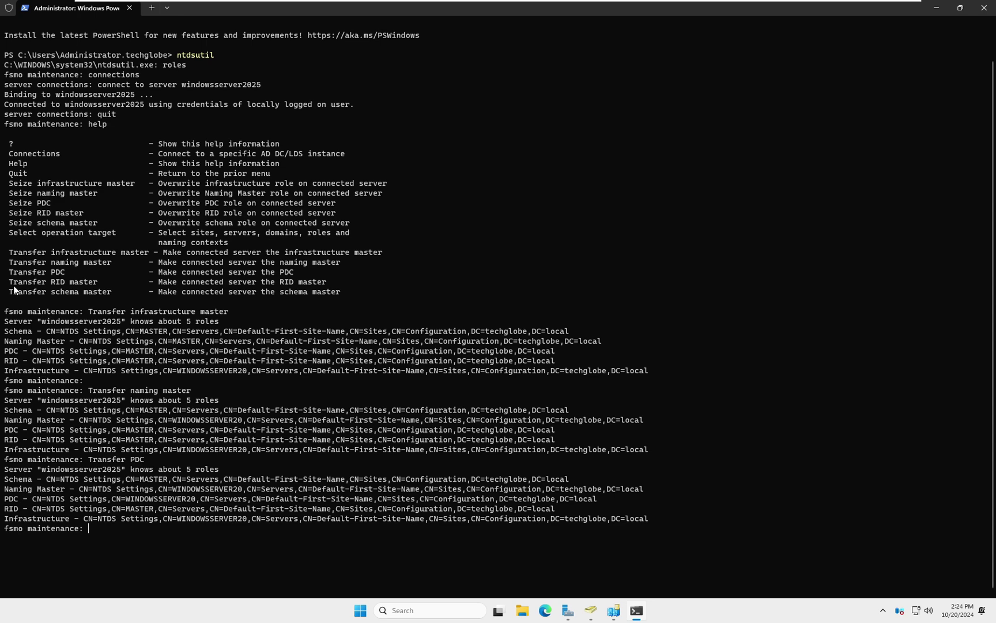
left_click_drag(9, 287, 96, 287)
key("super+c")
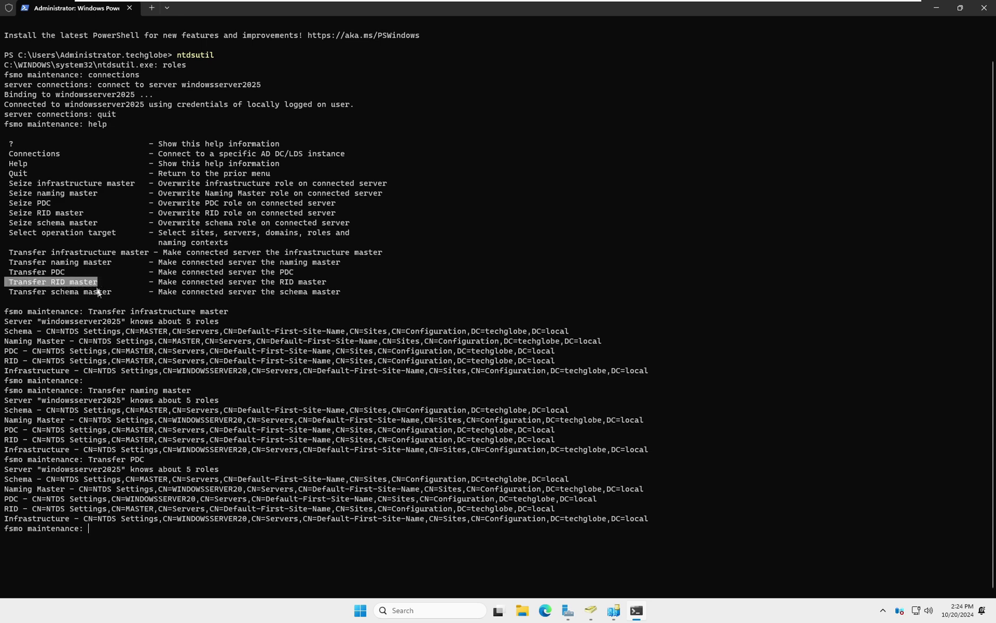
right_click(99, 293)
right_click(173, 559)
key("Return")
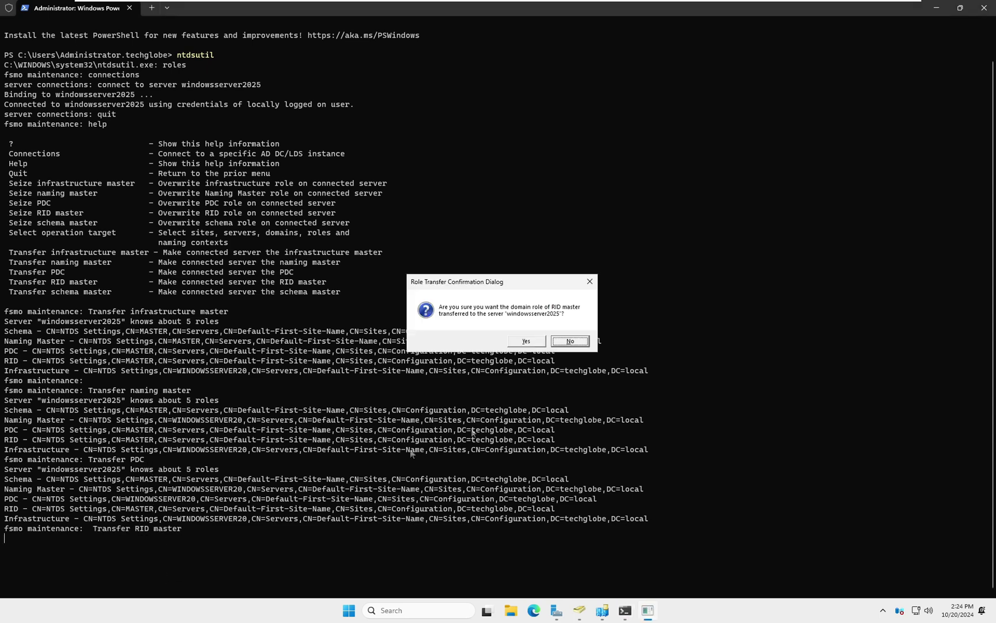
left_click(528, 341)
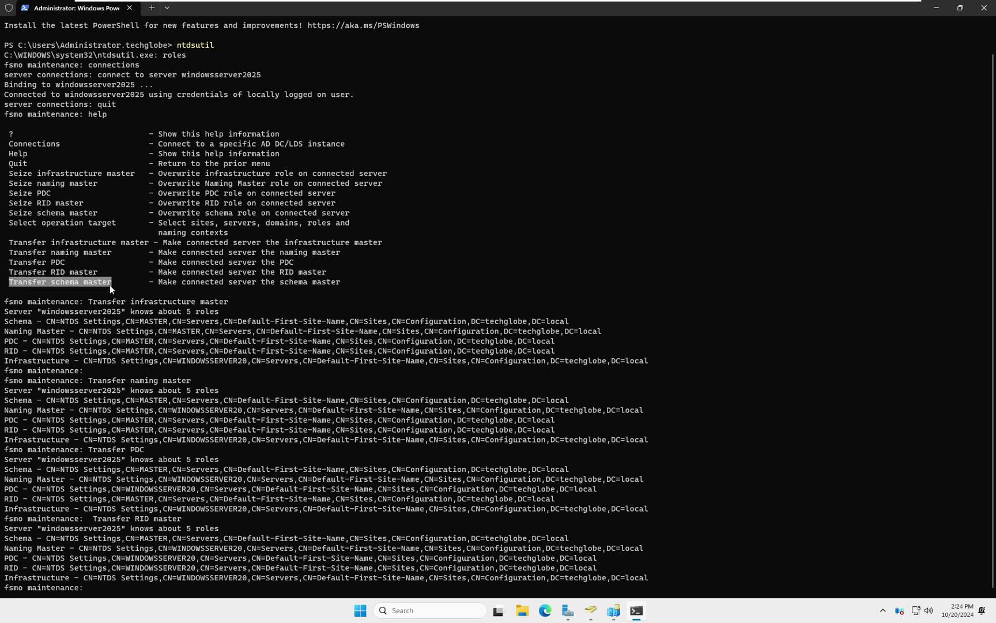
Transfer the schema master role and confirm with Yes.
right_click(129, 315)
right_click(204, 522)
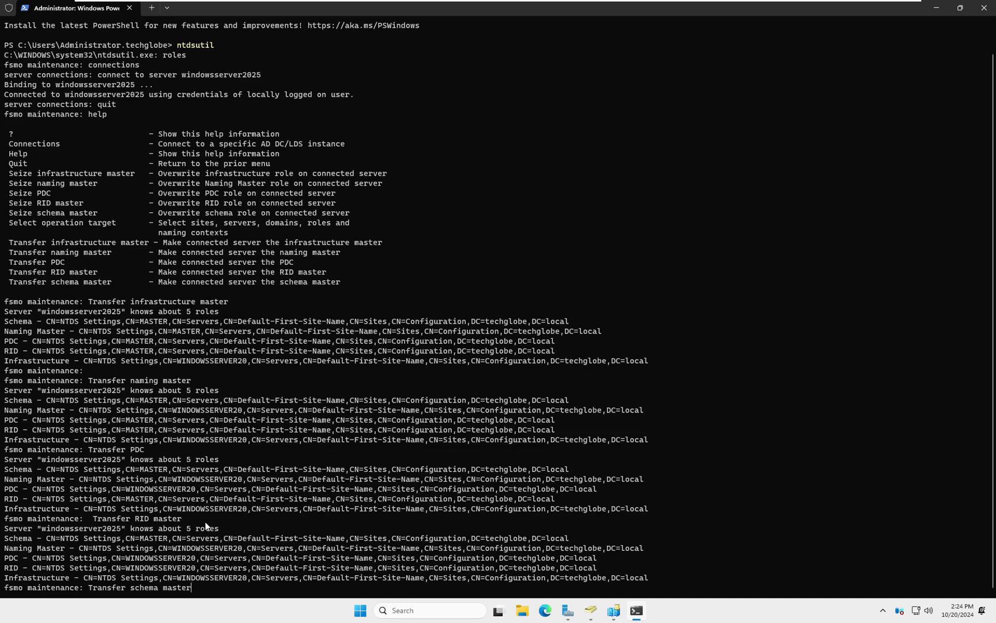
key("Return")
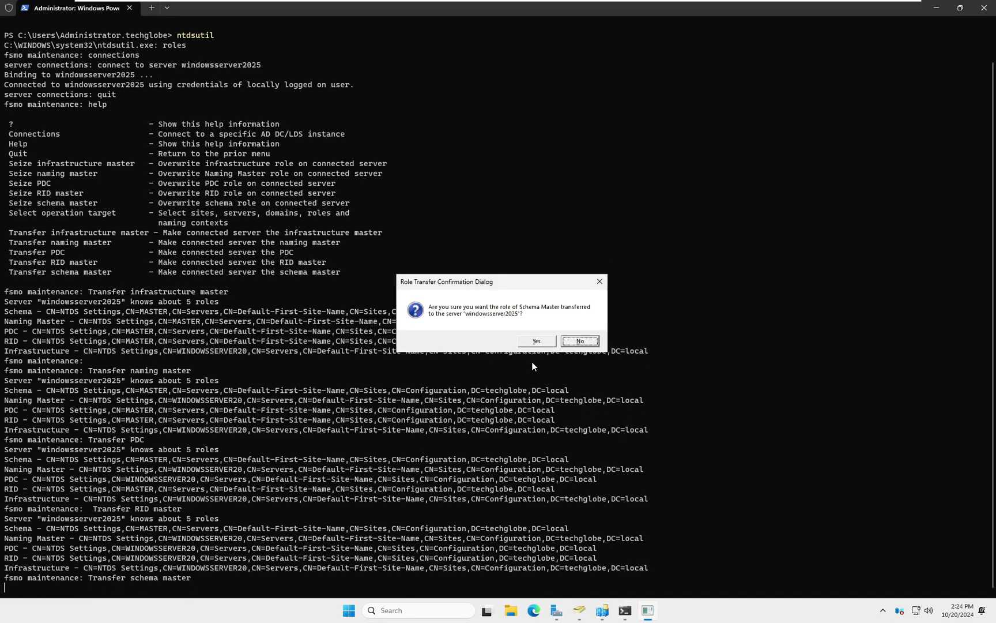
left_click(536, 341)
scroll(399, 228, "up", 2)
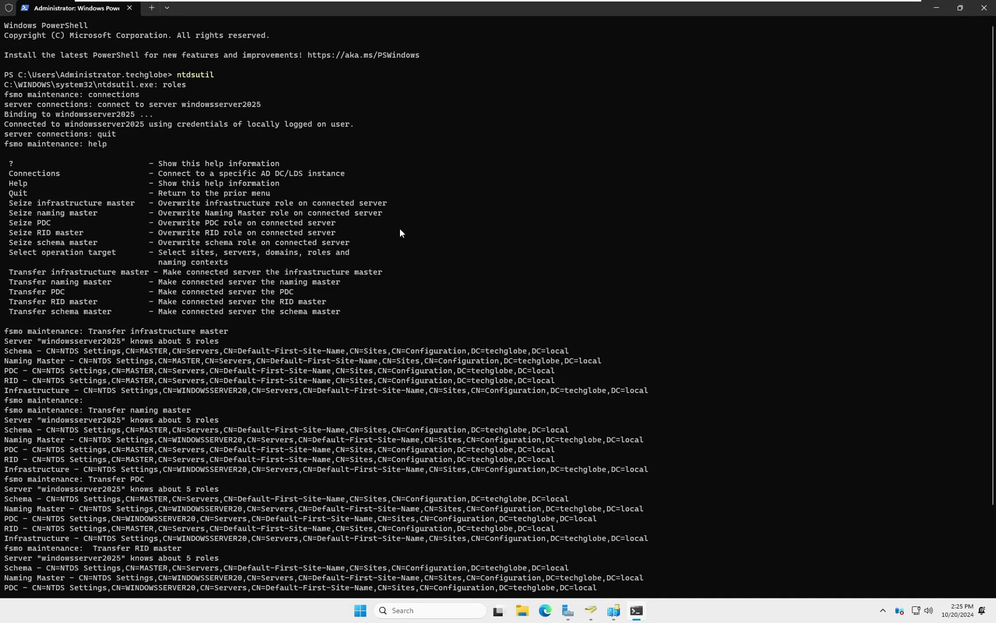
On the Windows Server 2022 machine, rerun netdom query fsmo to confirm all five roles on windowsserver2025.
left_click(967, 10)
left_click_drag(537, 179, 645, 132)
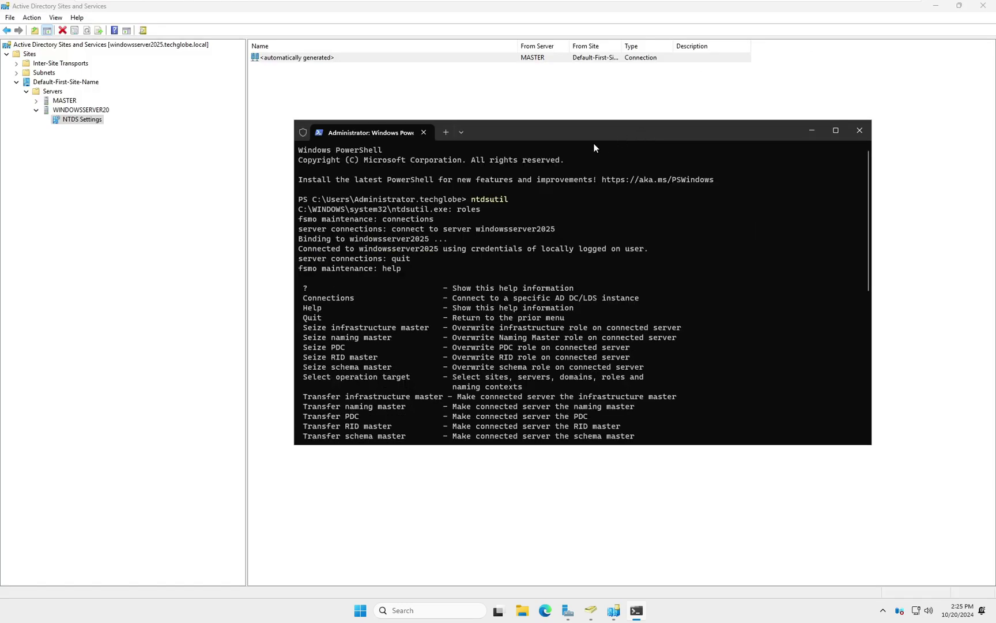
scroll(590, 195, "down", 5)
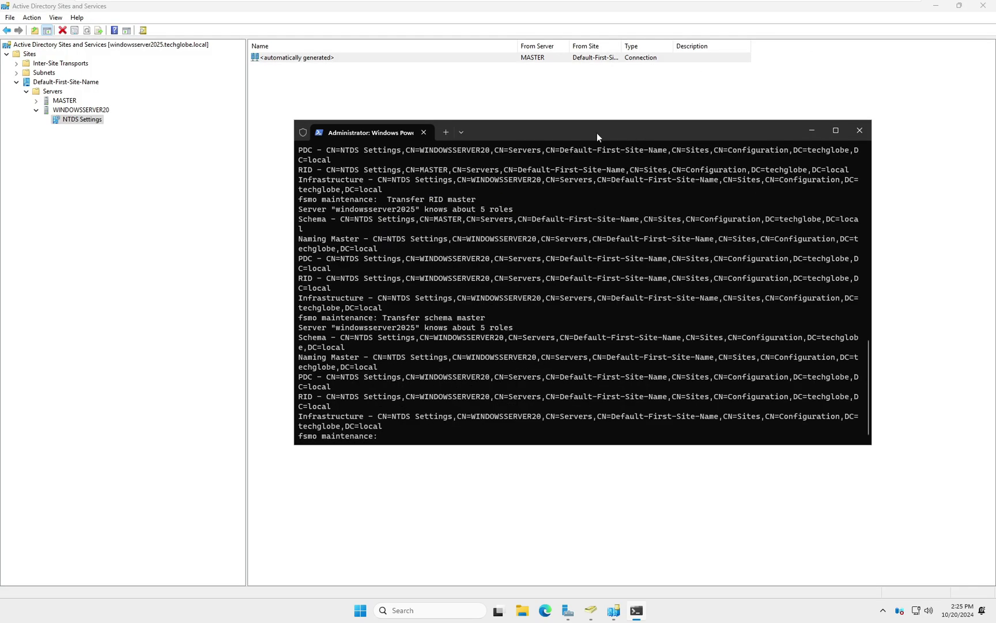
mouse_move(608, 3)
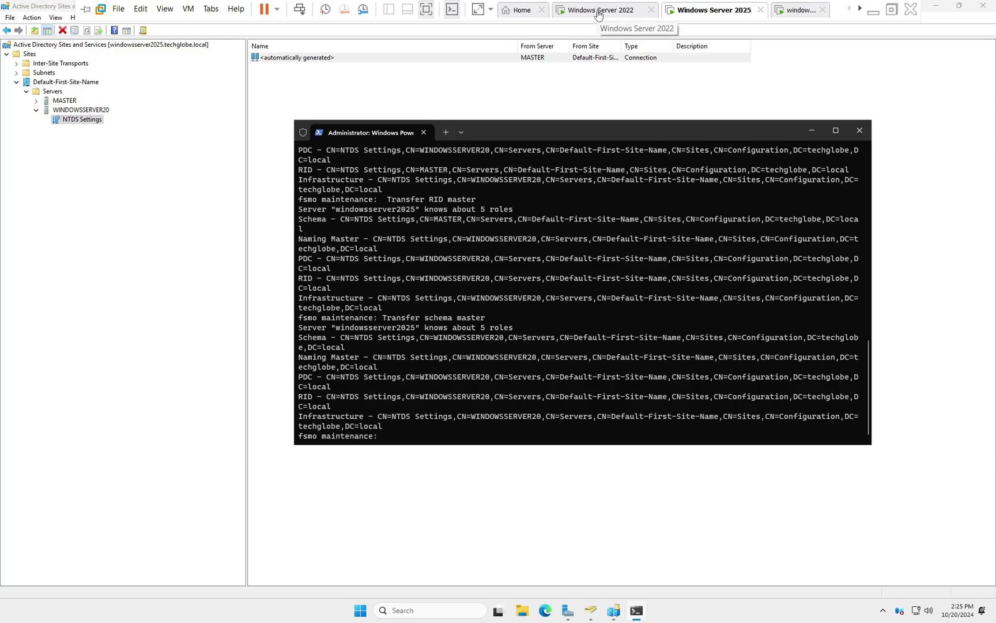
left_click(597, 13)
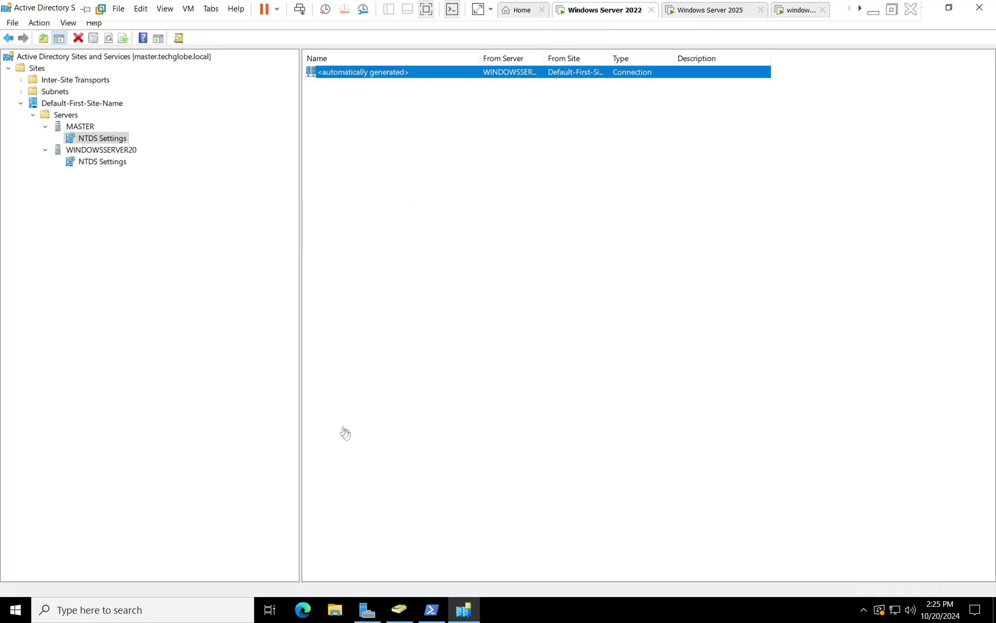
left_click(432, 610)
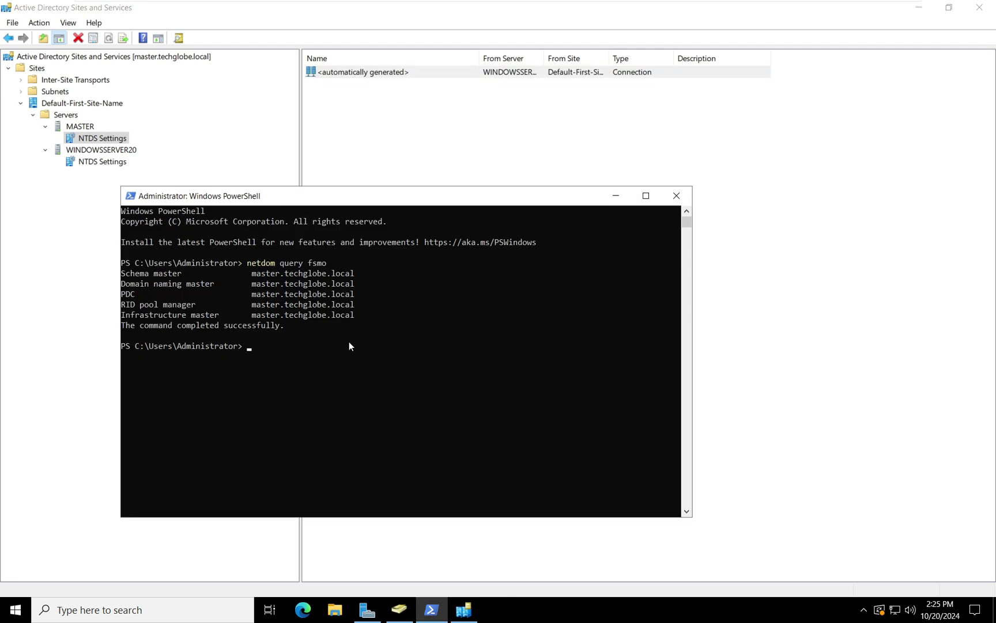
key("Up")
key("Return")
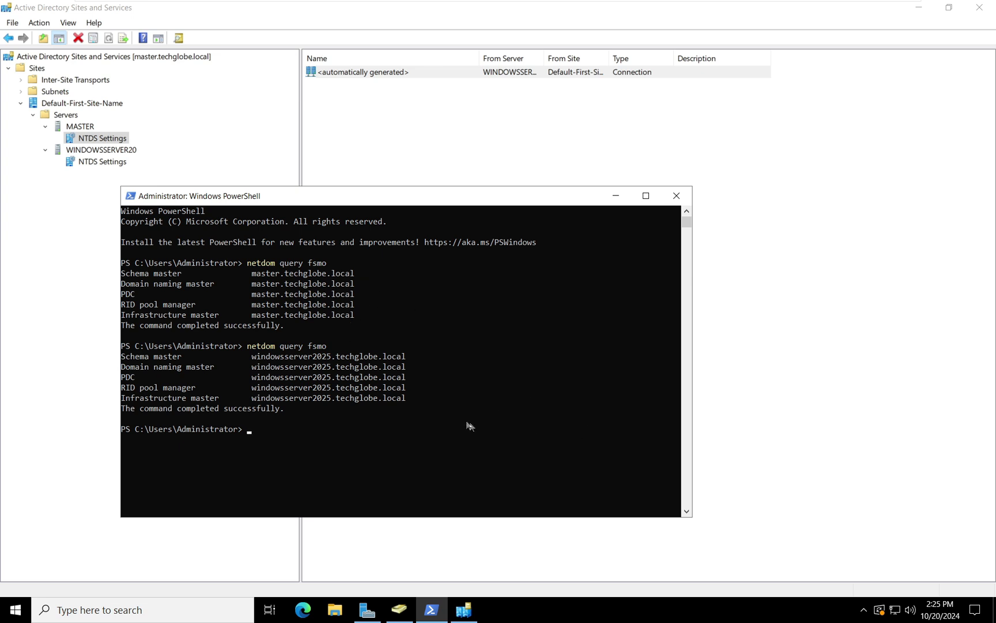
left_click(441, 148)
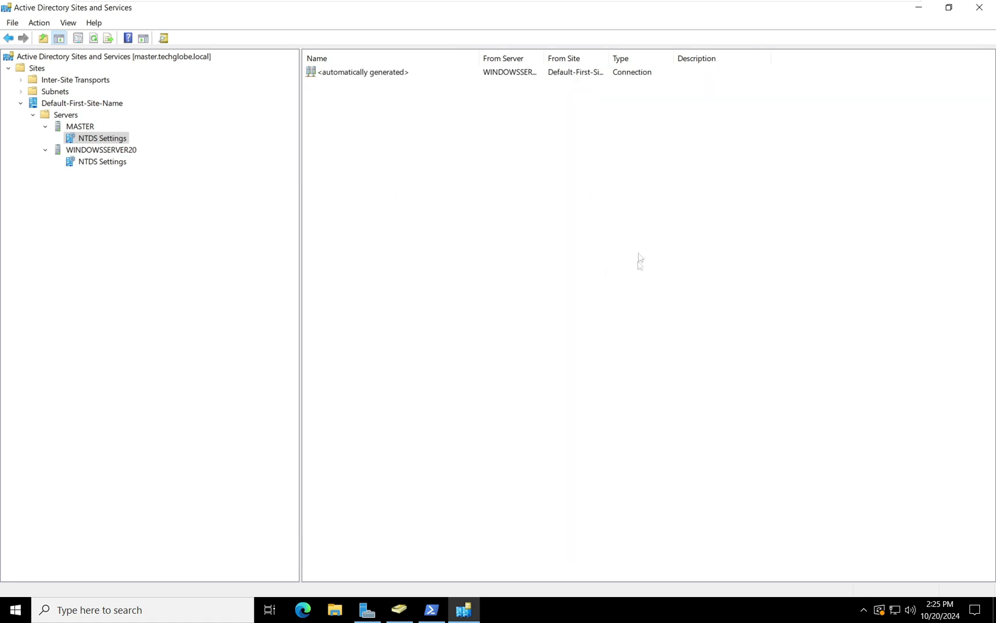
Uncheck Global Catalog in MASTER's NTDS Settings properties, apply it, and refresh the view.
right_click(84, 137)
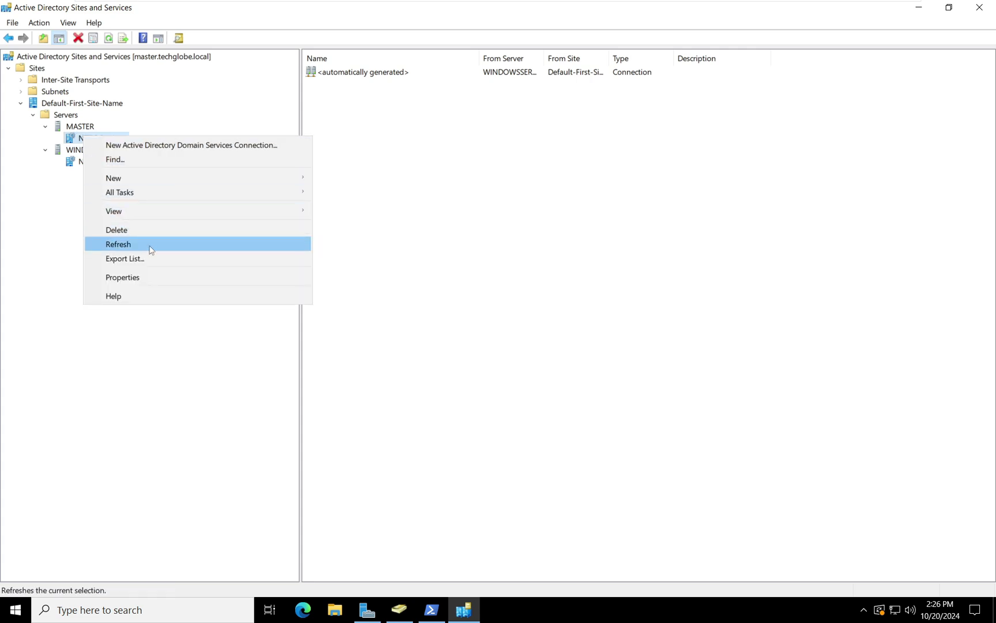
left_click(122, 279)
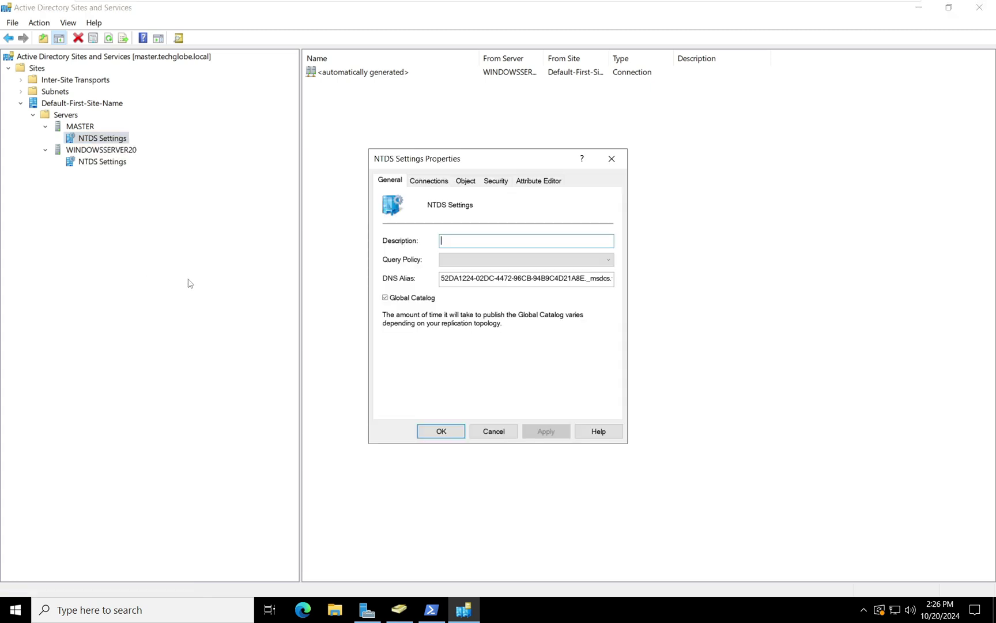
left_click(387, 298)
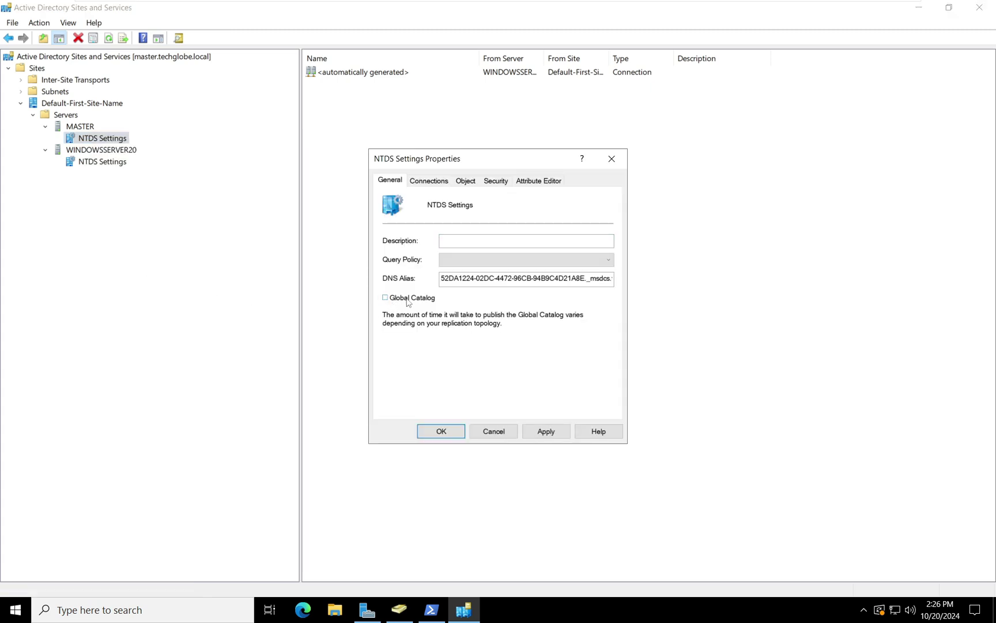
left_click(543, 430)
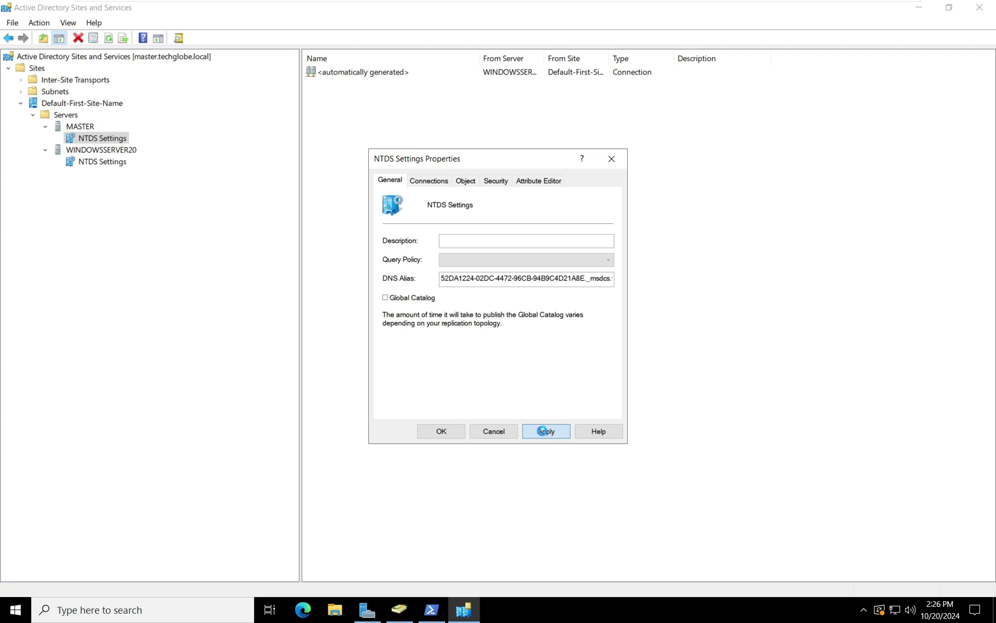
left_click(440, 432)
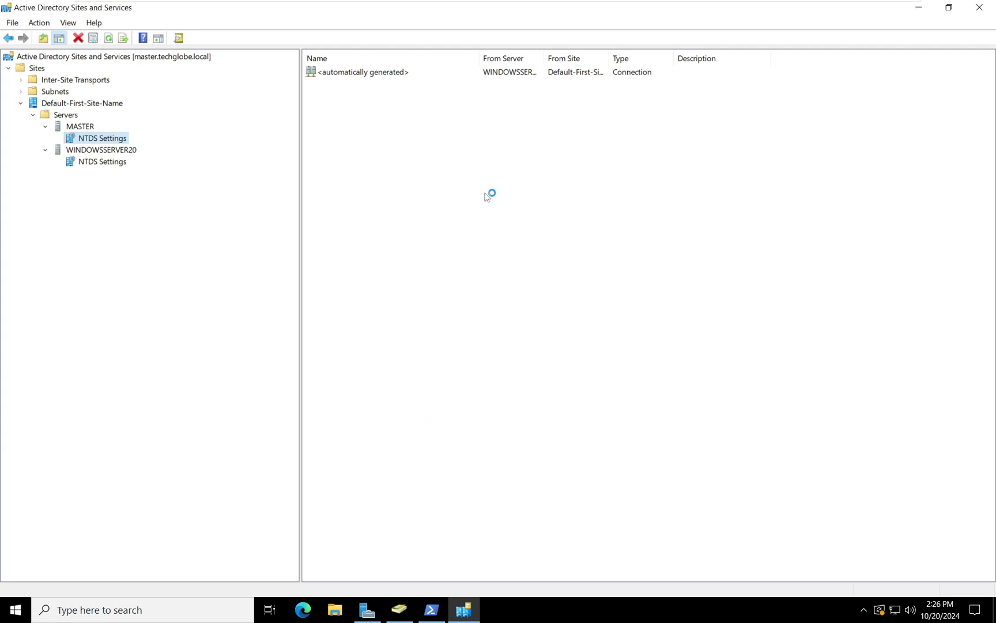
left_click(109, 38)
Switch to the Windows Server 2025 VM and bring the new PowerShell window forward.
mouse_move(656, 4)
left_click(712, 10)
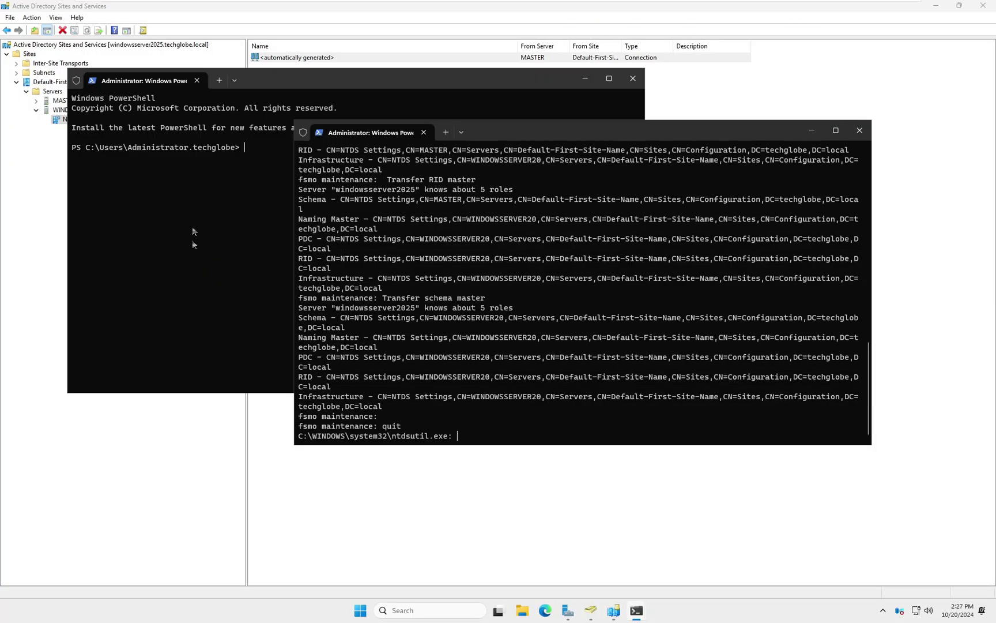
left_click(196, 235)
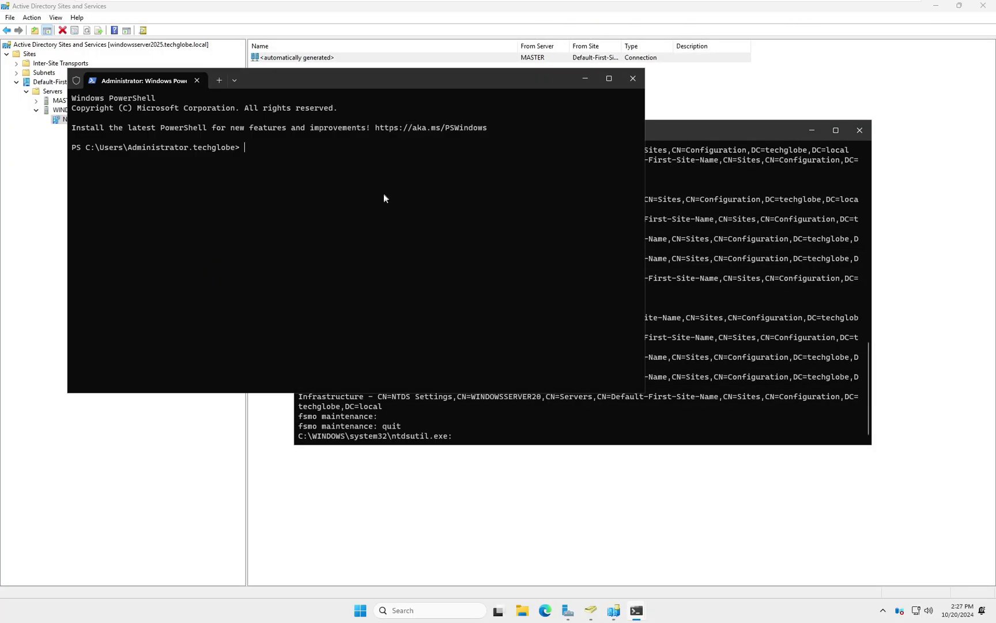
left_click_drag(395, 82, 497, 154)
Run netdom query fsmo to confirm windowsserver2025.techglobe.local holds all five FSMO roles.
type("net")
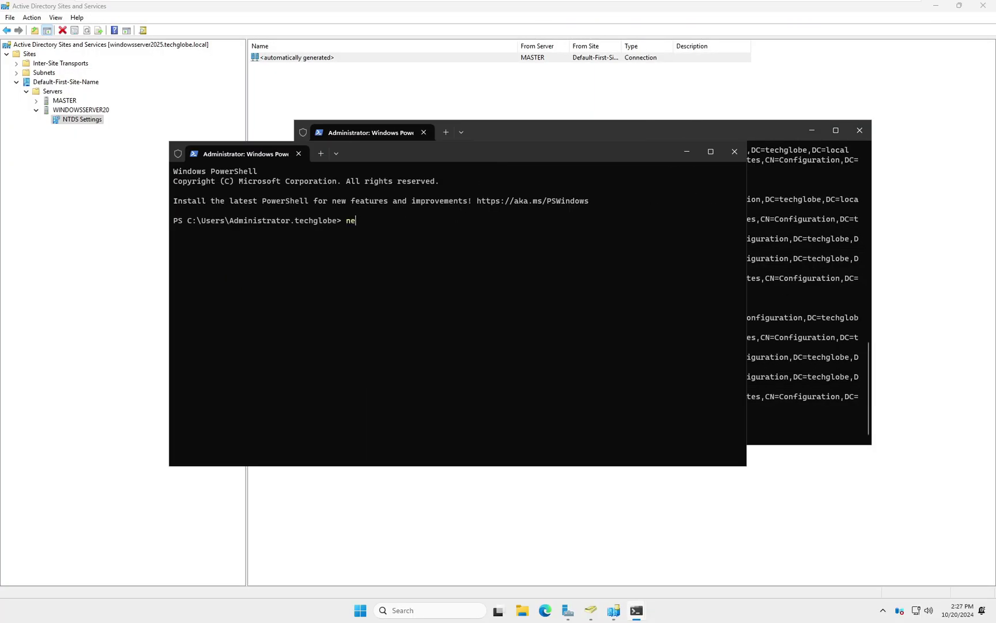
type("dom query fsmo")
key("Return")
left_click_drag(463, 152, 489, 112)
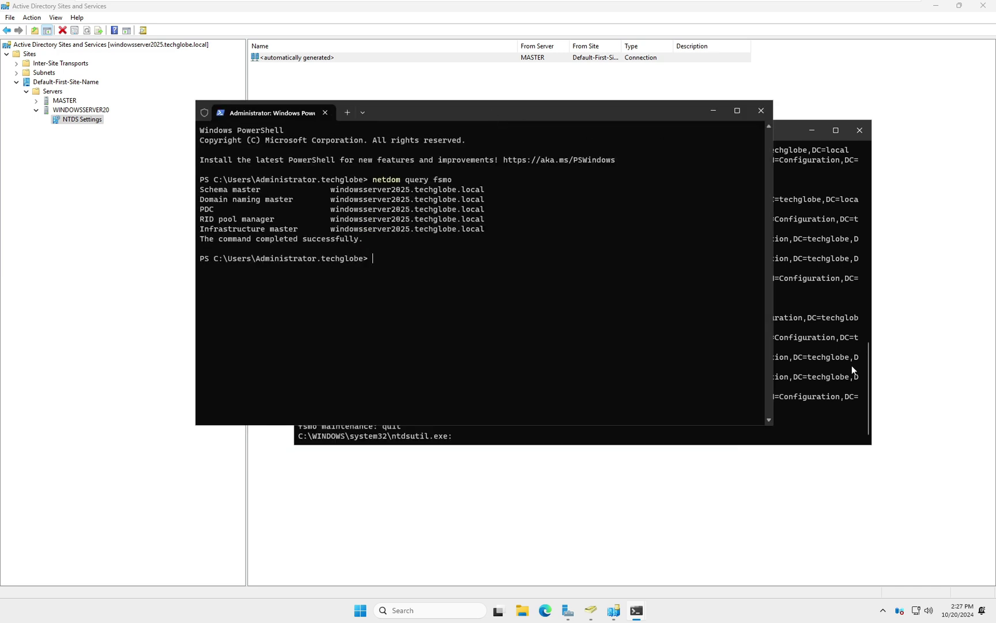
left_click_drag(775, 421, 922, 544)
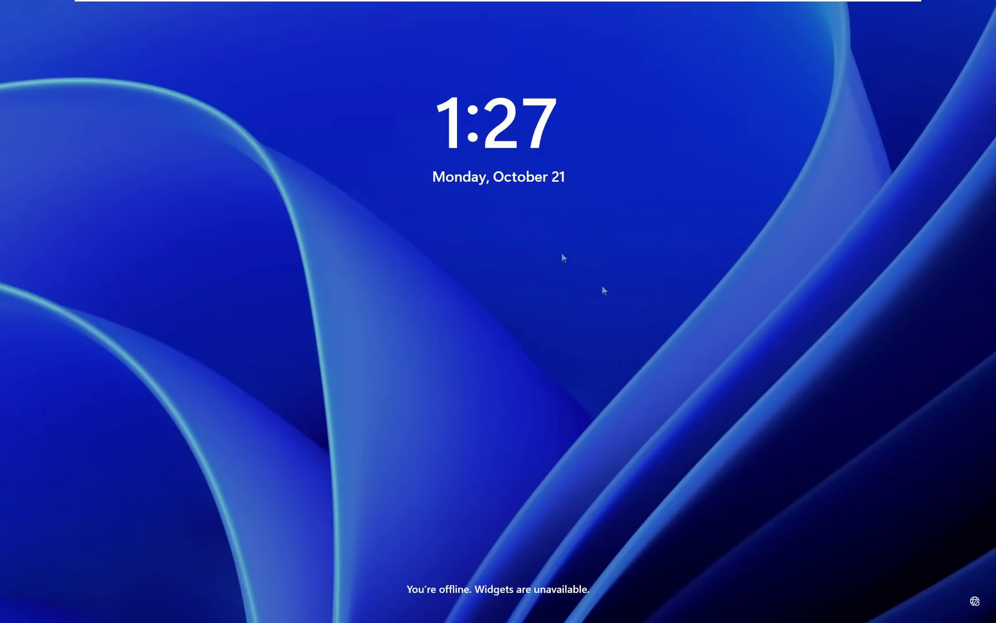
Sign in to the Windows 11 client with the account password.
left_click(602, 285)
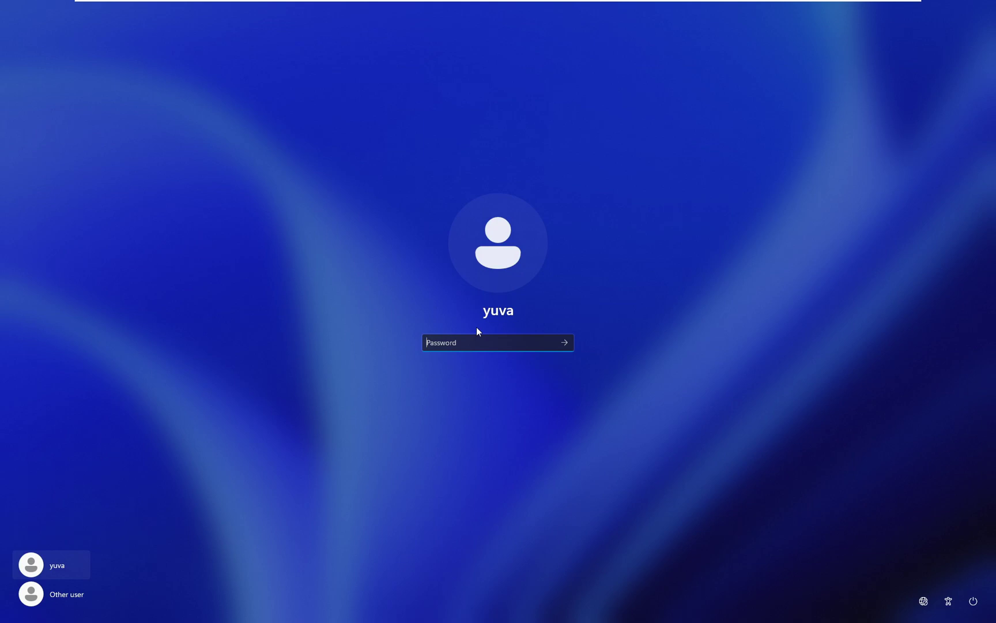
type("**********")
key("Return")
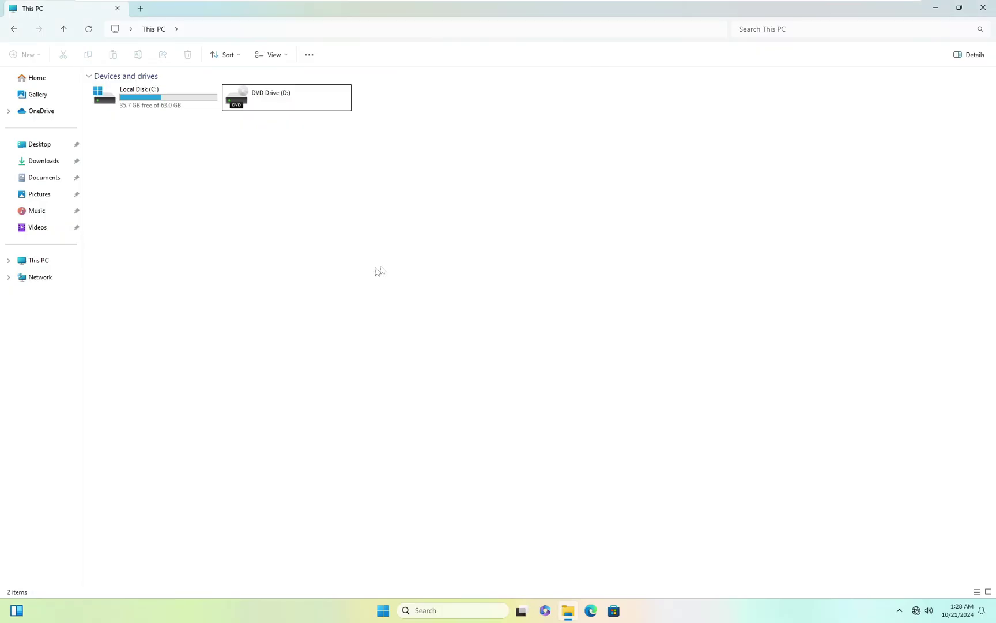
Check This PC's Computer Name tab shows the techglobe.local domain, then close the windows.
left_click(959, 8)
left_click(568, 611)
left_click(568, 611)
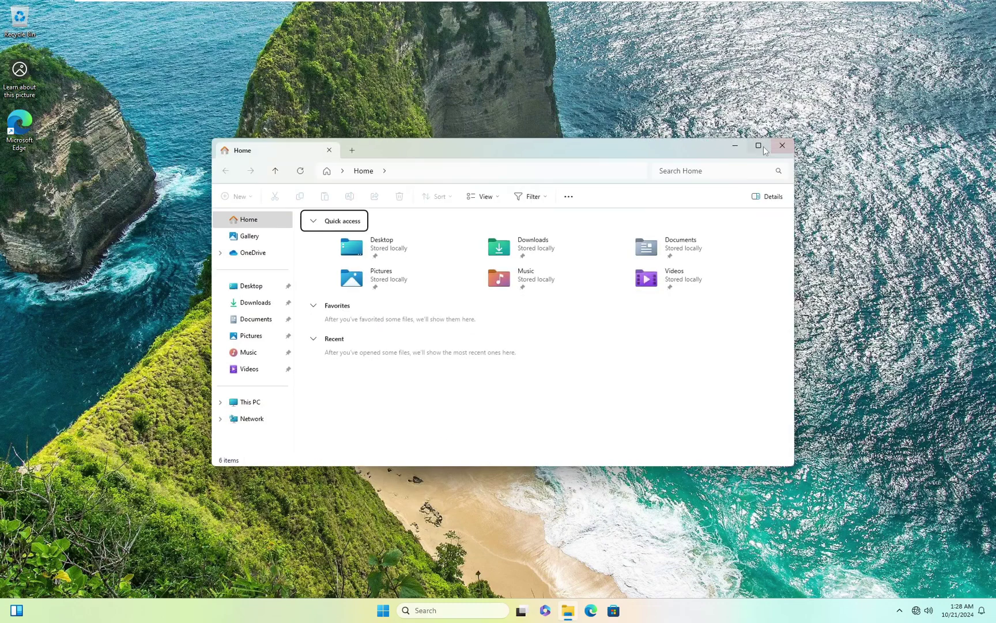
key("super+Up")
right_click(34, 261)
left_click(55, 434)
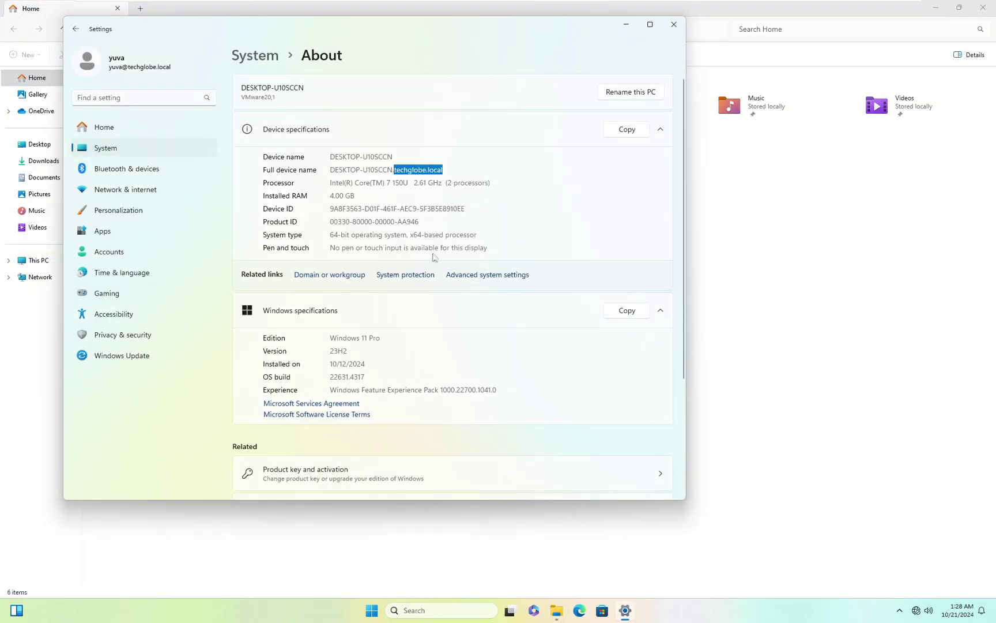
left_click(488, 274)
left_click(151, 146)
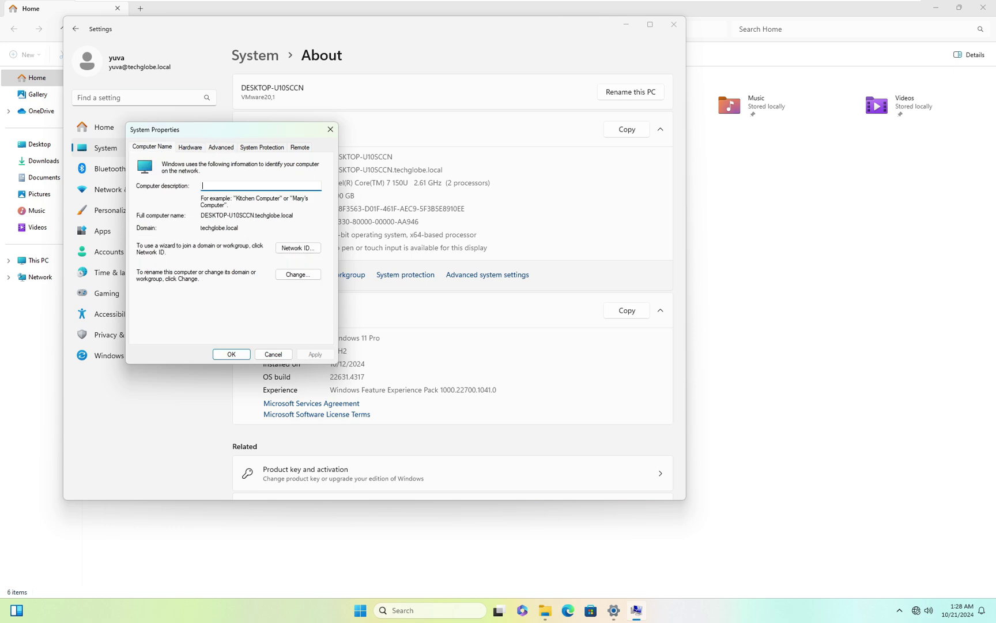
key("Escape")
key("alt+F4")
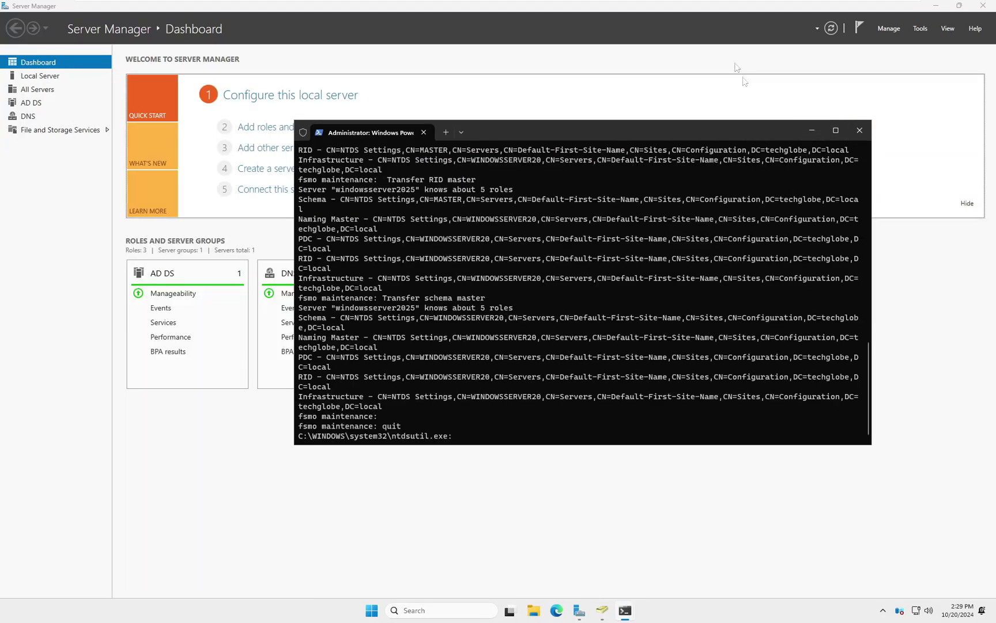
Bring Server Manager to the front, then switch to another VM and open File Explorer.
left_click(716, 42)
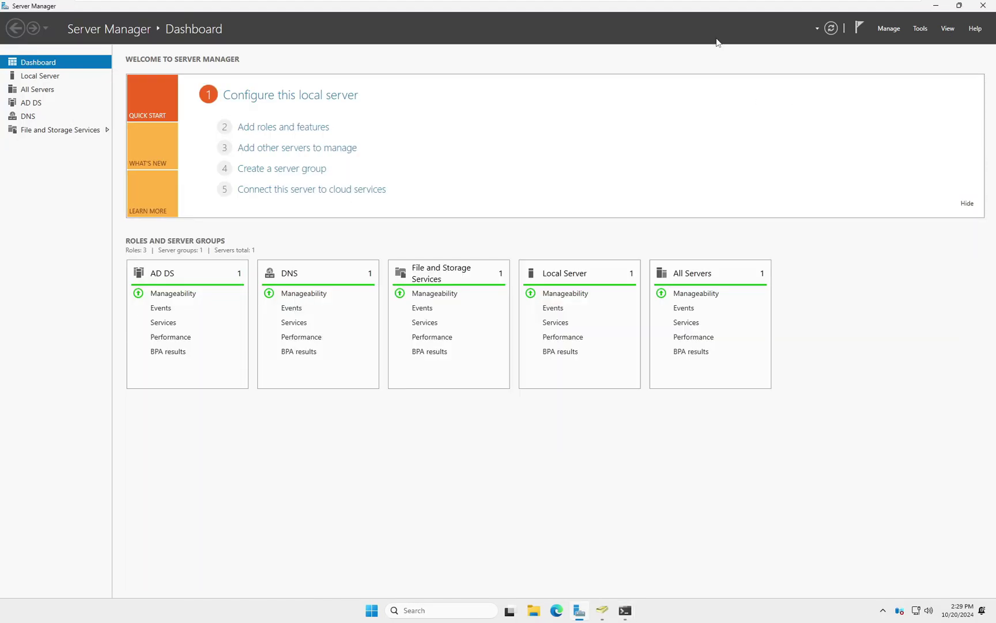
left_click(686, 10)
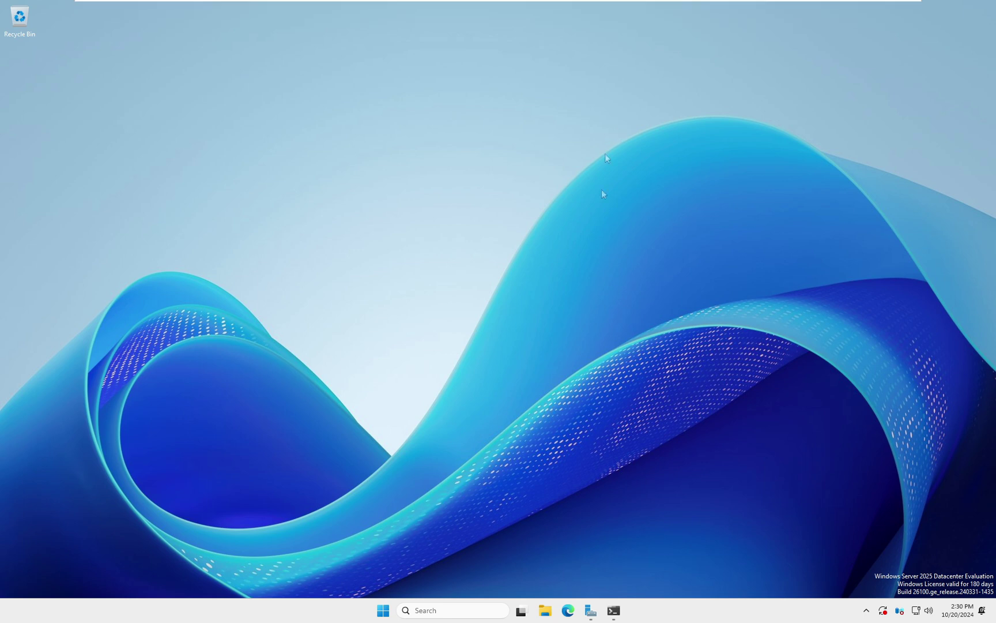
key("super+e")
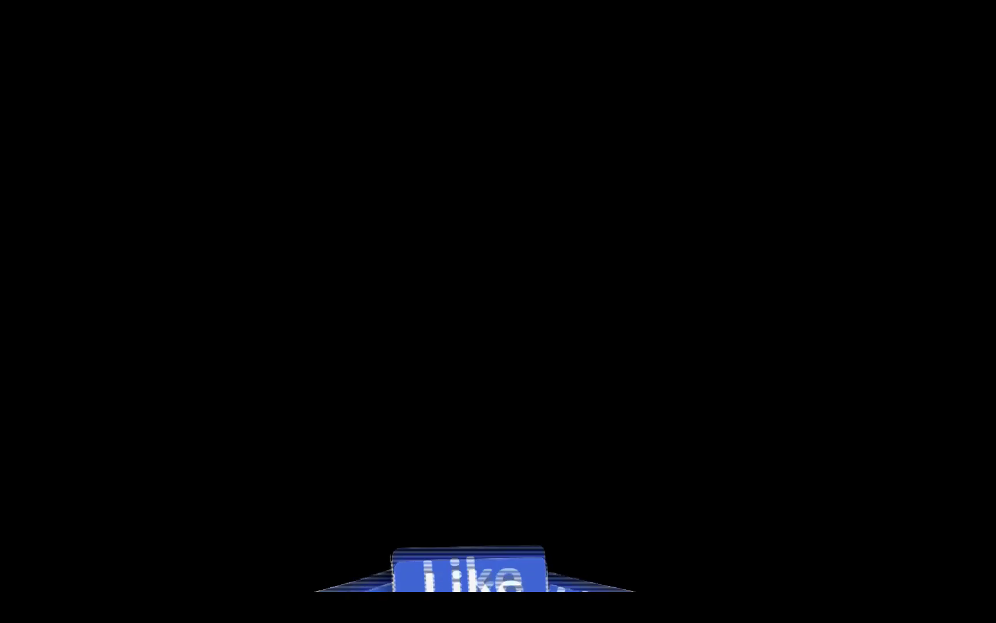